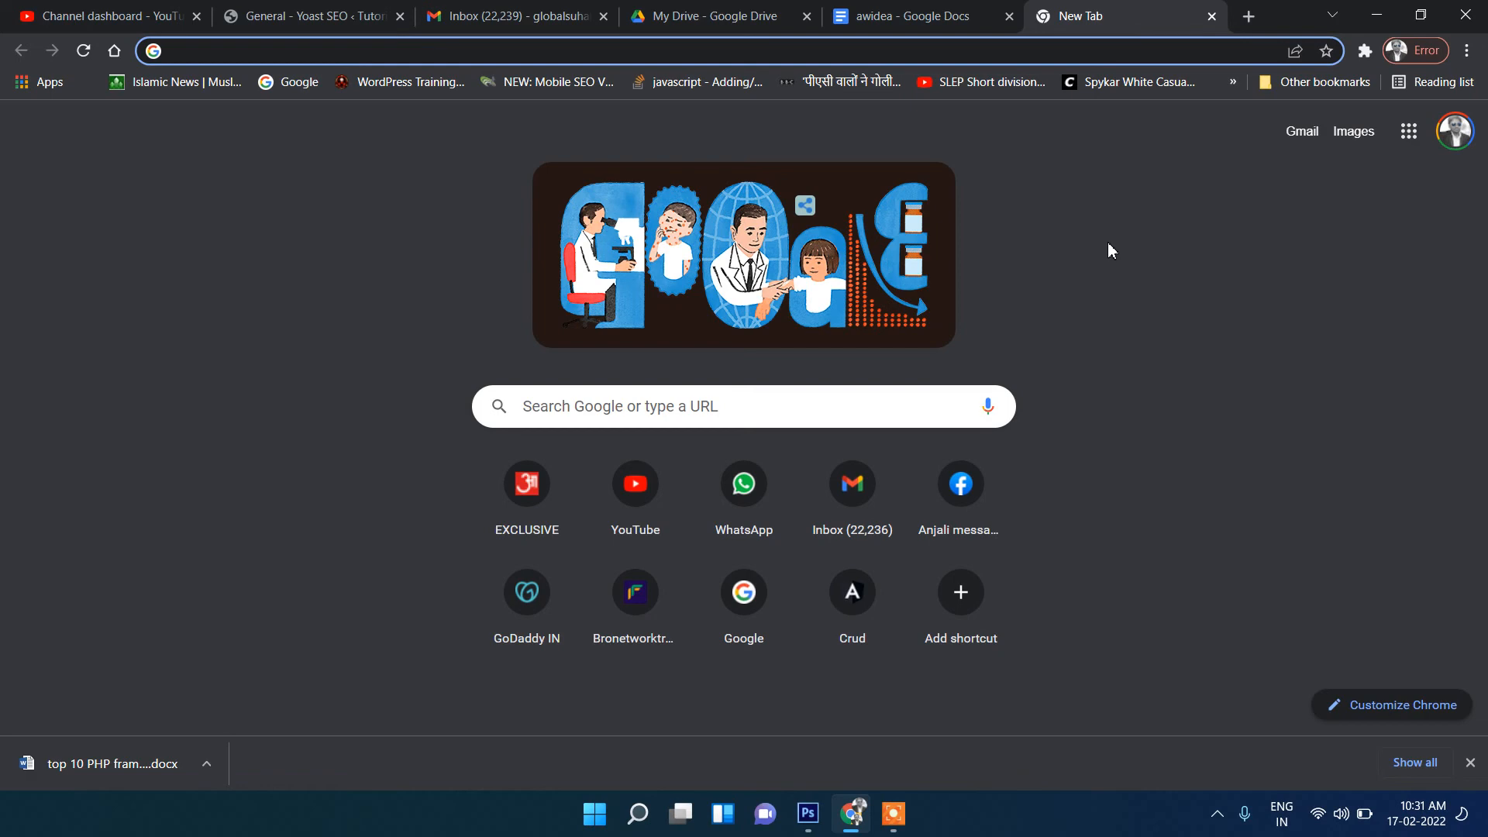
- Search Google for "wix", open the Wix.com website and go to its login page
{"action": "type", "text": "wix"}
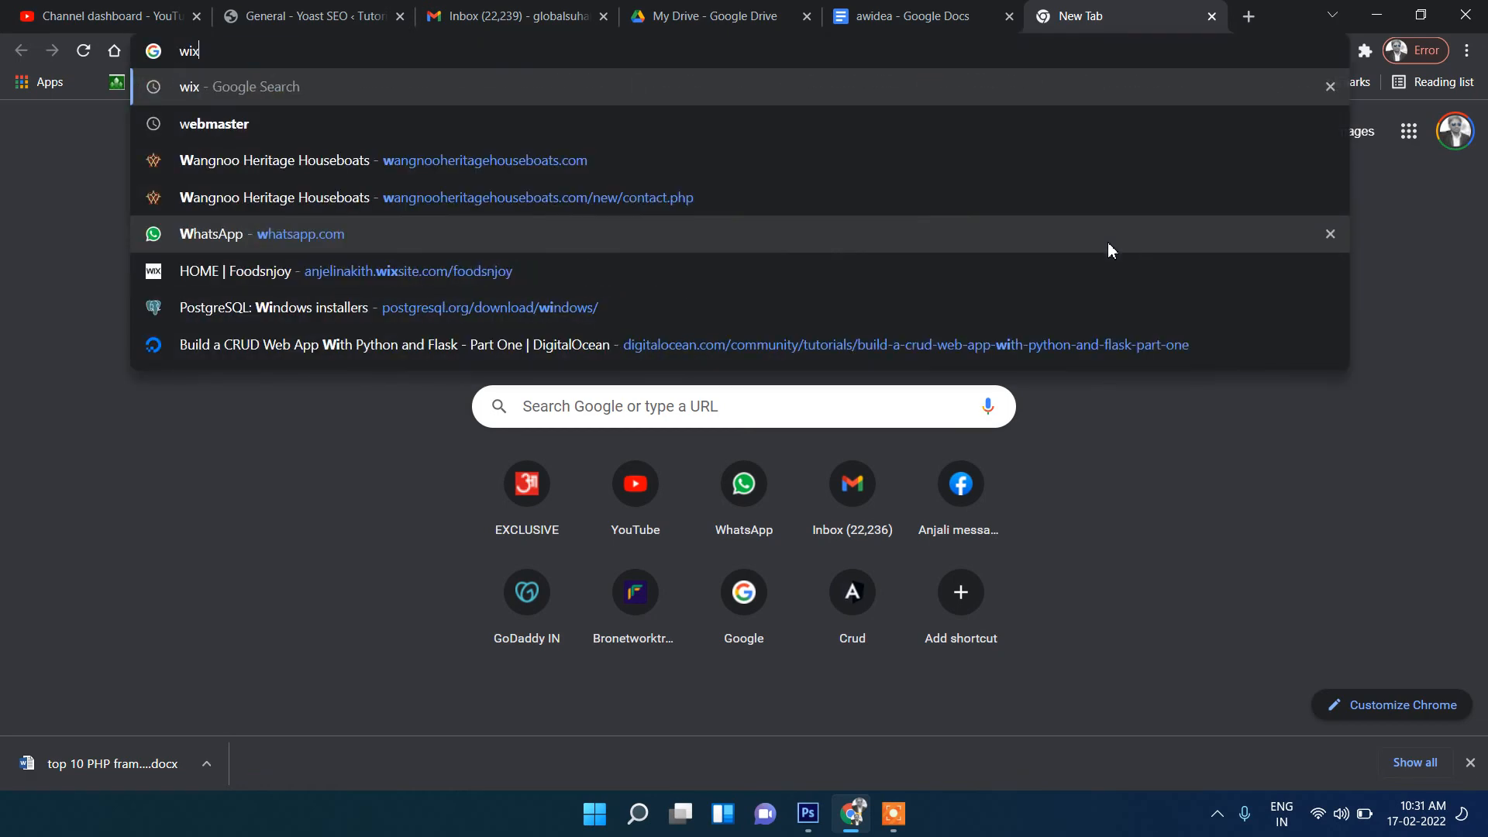
{"action": "key", "text": "Return"}
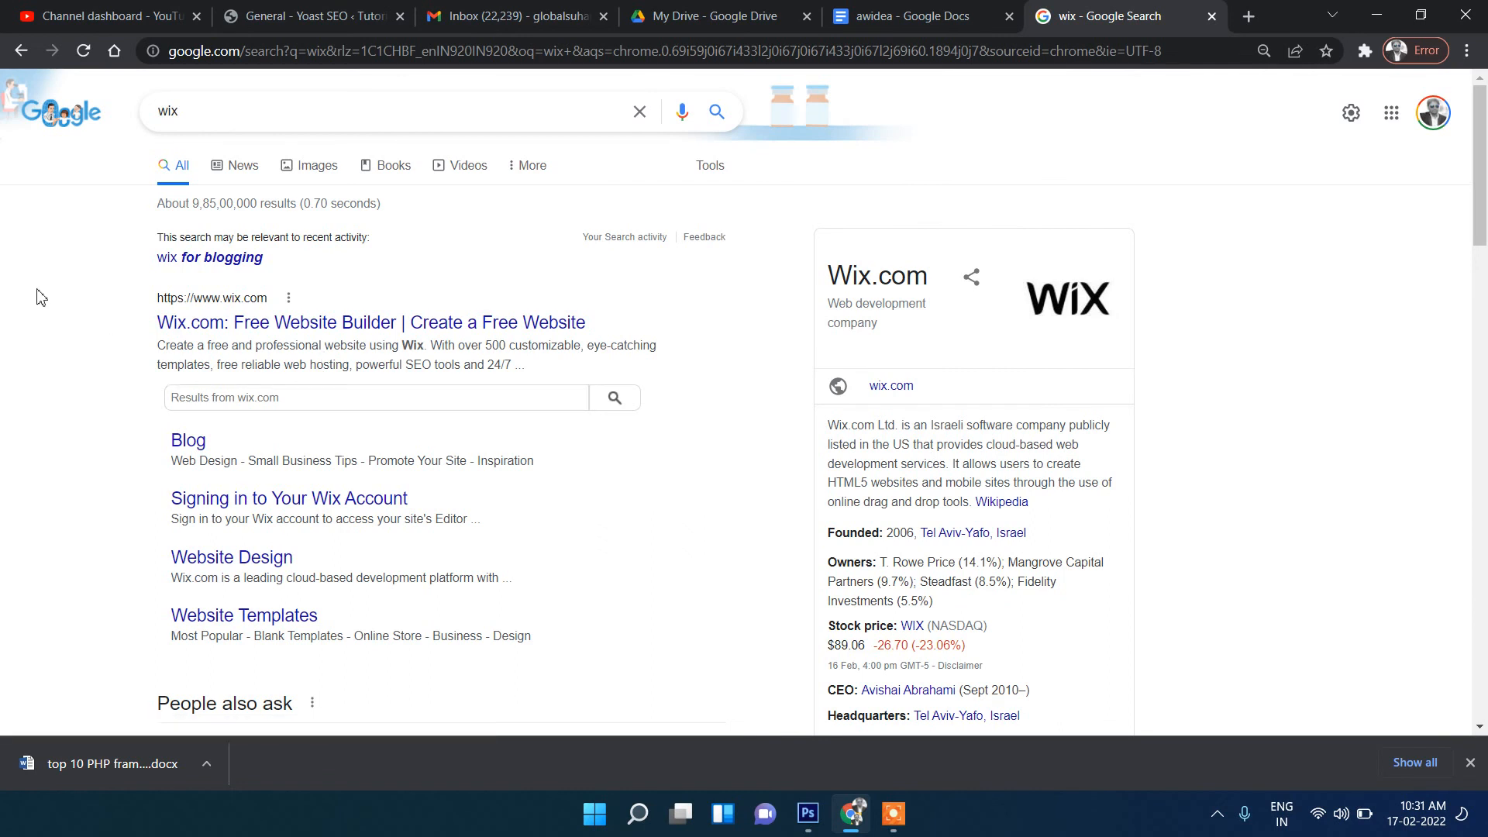
{"action": "scroll", "coordinate": [35, 297], "scroll_direction": "down", "scroll_amount": 1}
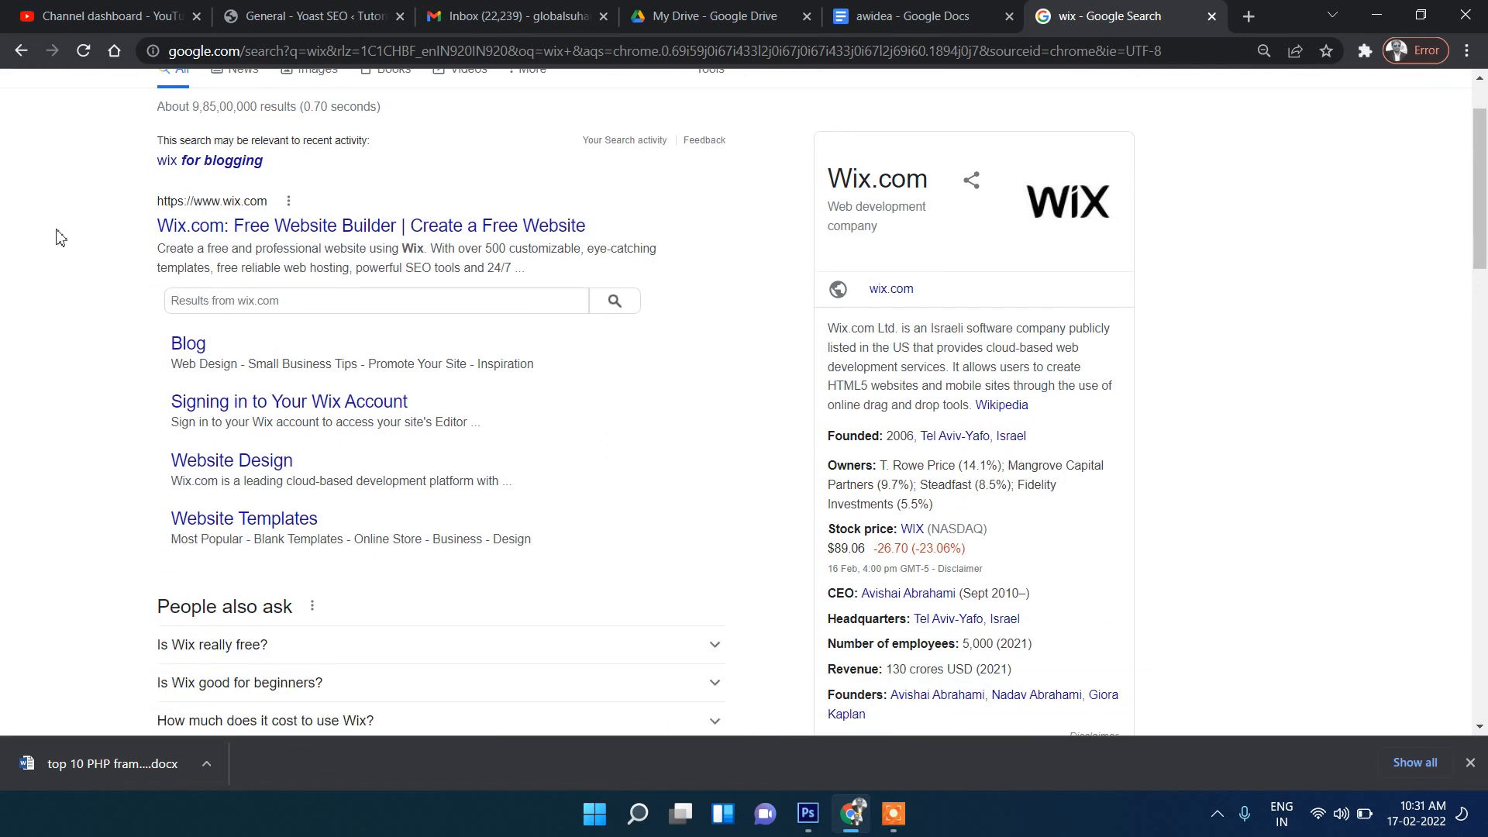
{"action": "left_click", "coordinate": [281, 235]}
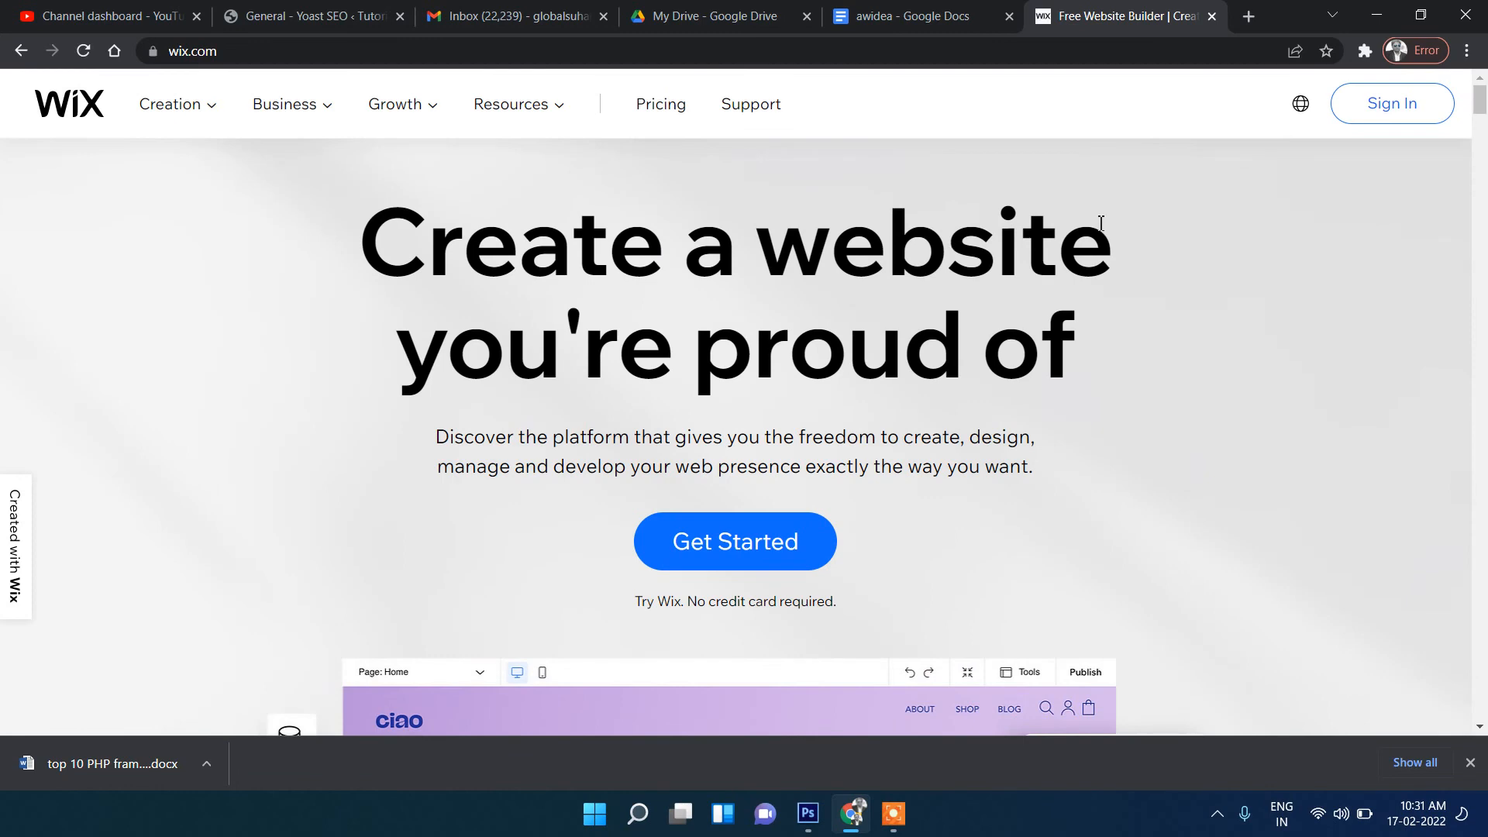
{"action": "scroll", "coordinate": [1104, 225], "scroll_direction": "down", "scroll_amount": 5}
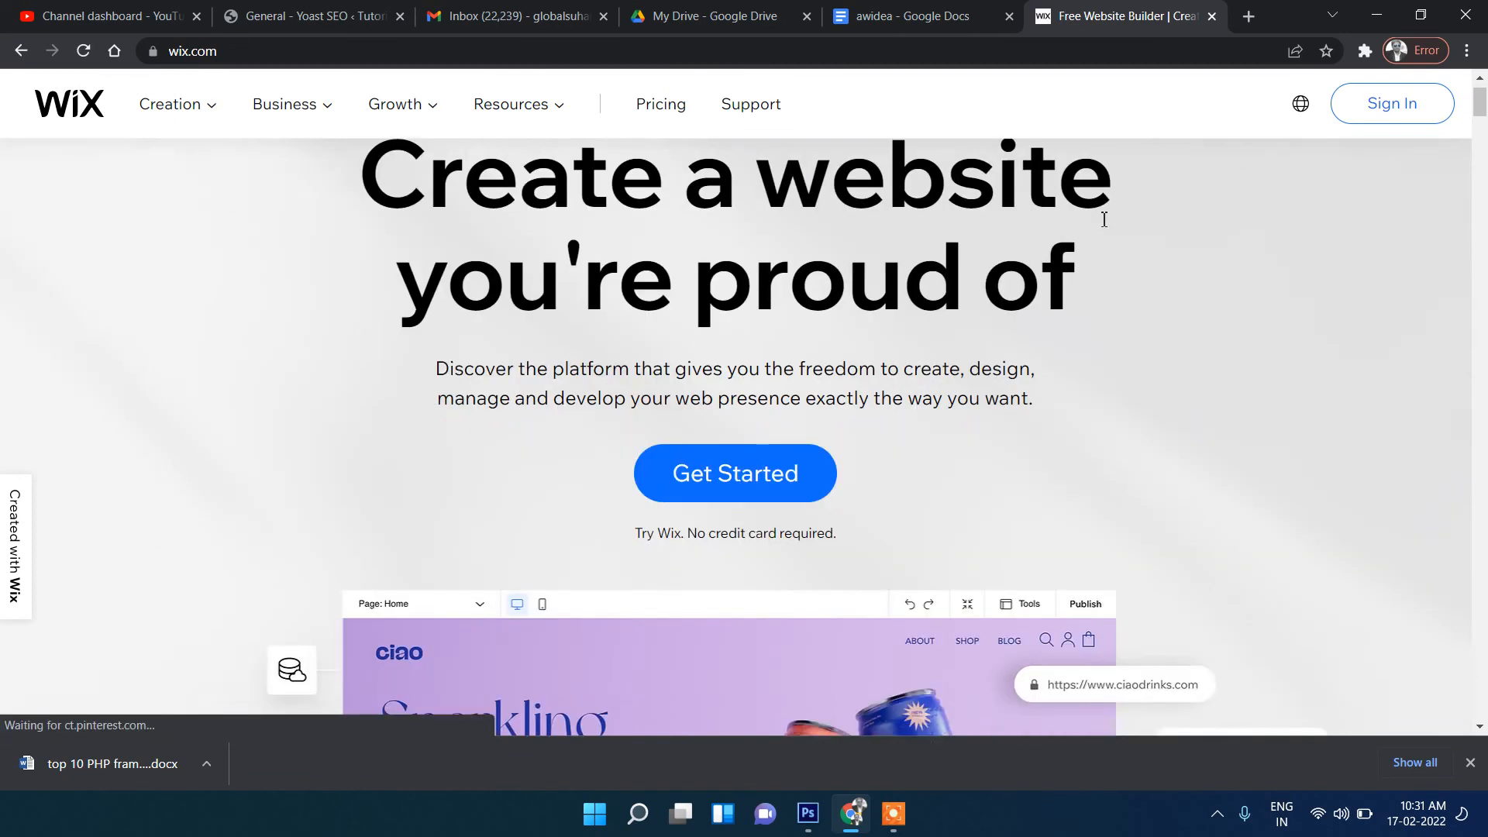
{"action": "scroll", "coordinate": [1104, 225], "scroll_direction": "up", "scroll_amount": 5}
{"action": "left_click", "coordinate": [1414, 110]}
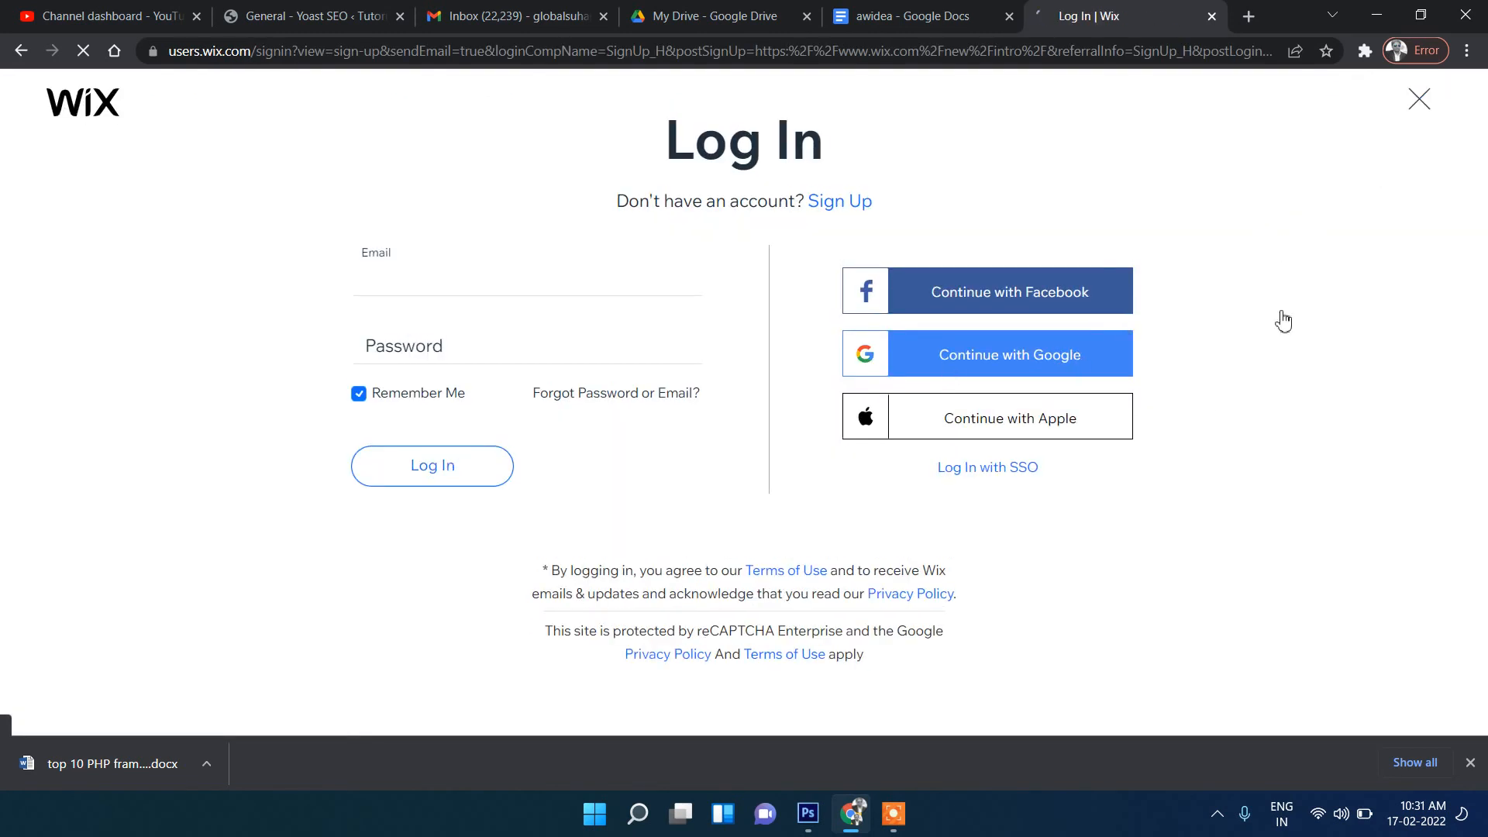
- Try to log in to Wix through Google with another account by entering its e-mail address, and close the sign-in window
{"action": "left_click", "coordinate": [960, 363]}
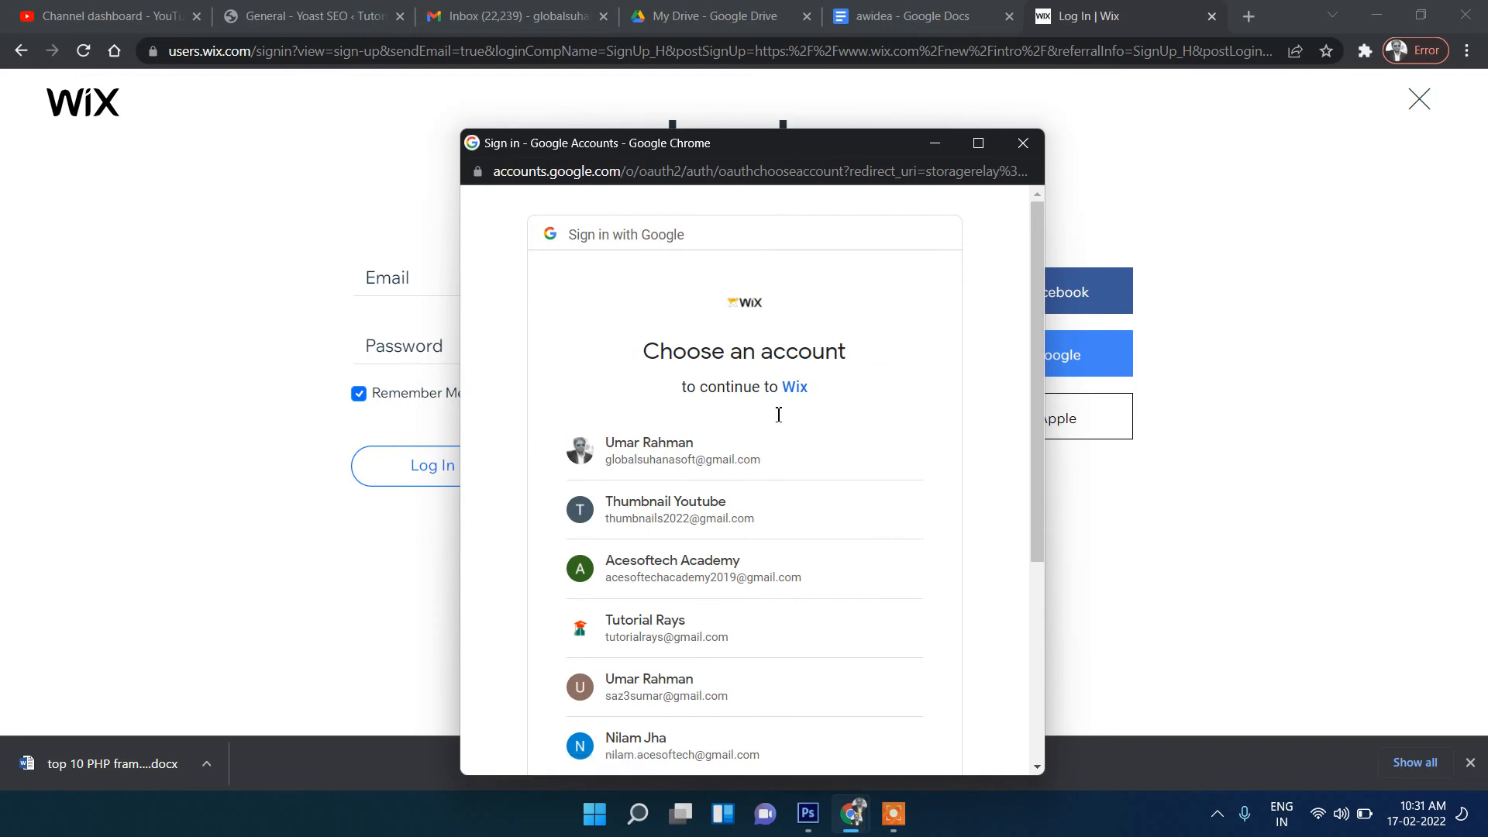
{"action": "scroll", "coordinate": [821, 459], "scroll_direction": "down", "scroll_amount": 5}
{"action": "left_click", "coordinate": [718, 528]}
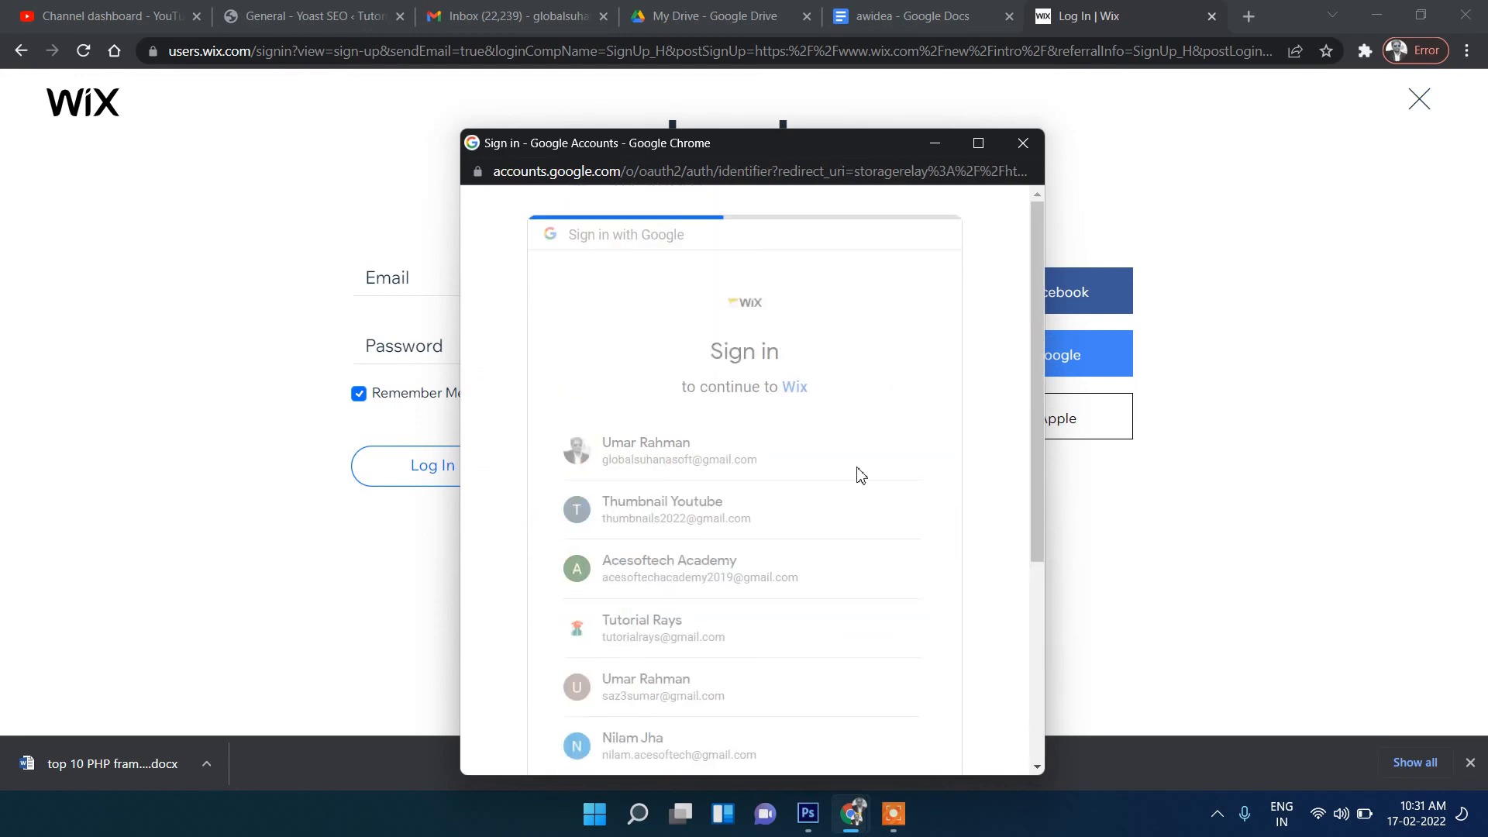
{"action": "triple_click", "coordinate": [835, 469]}
{"action": "key", "text": "ctrl+v"}
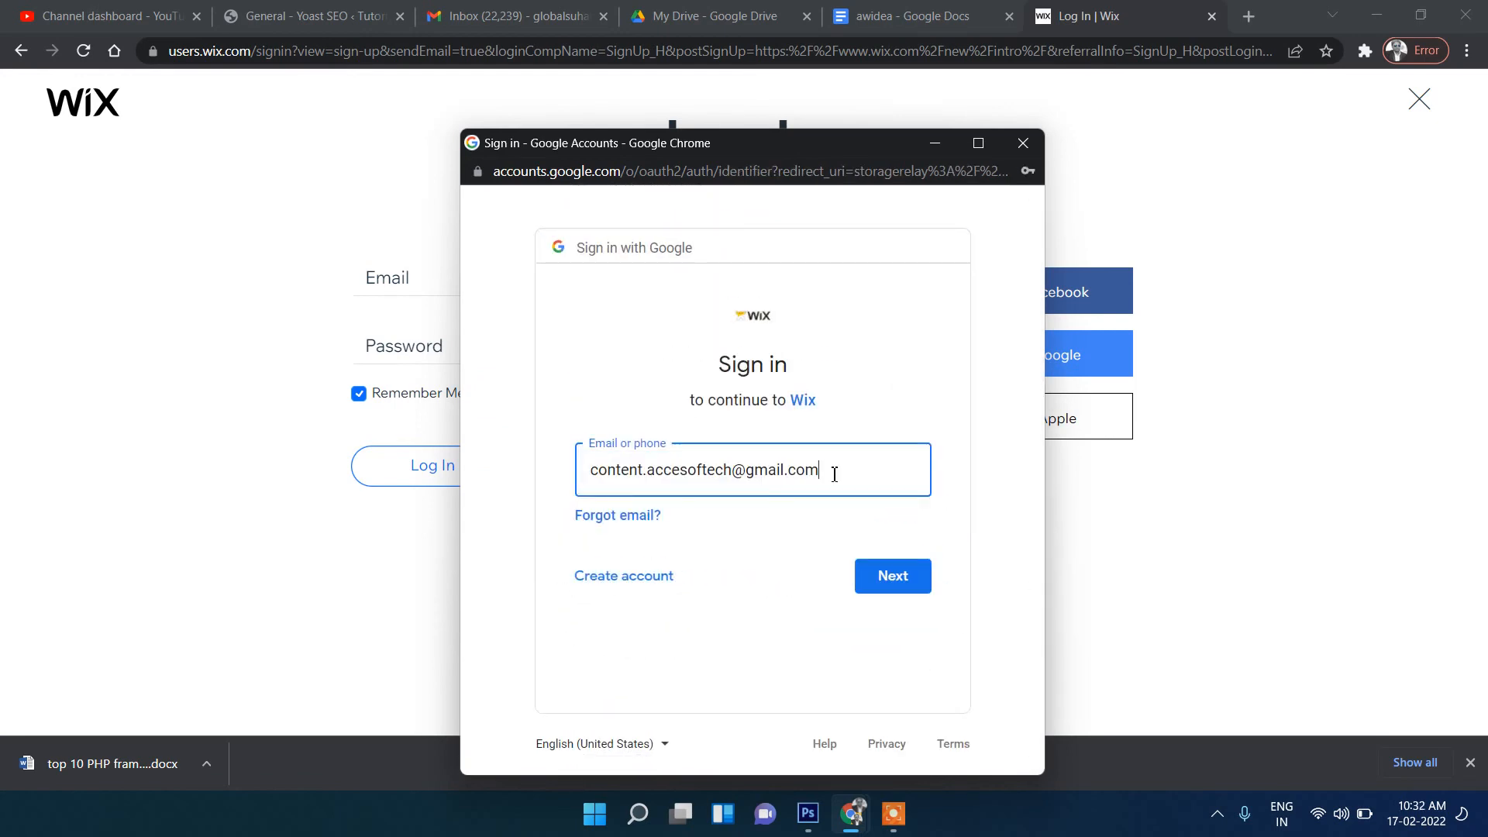
{"action": "left_click", "coordinate": [890, 584]}
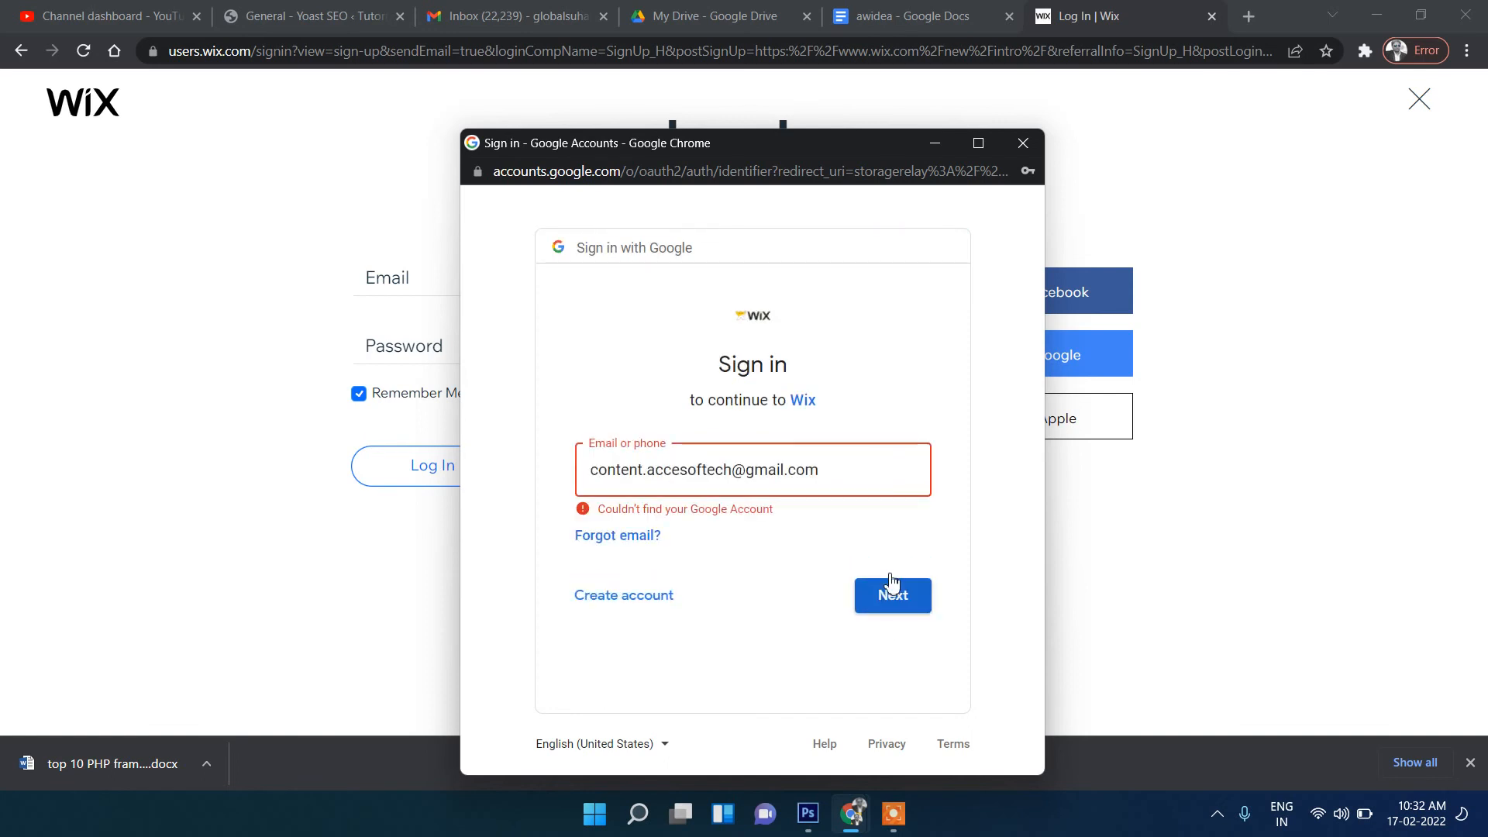
{"action": "left_click", "coordinate": [598, 482]}
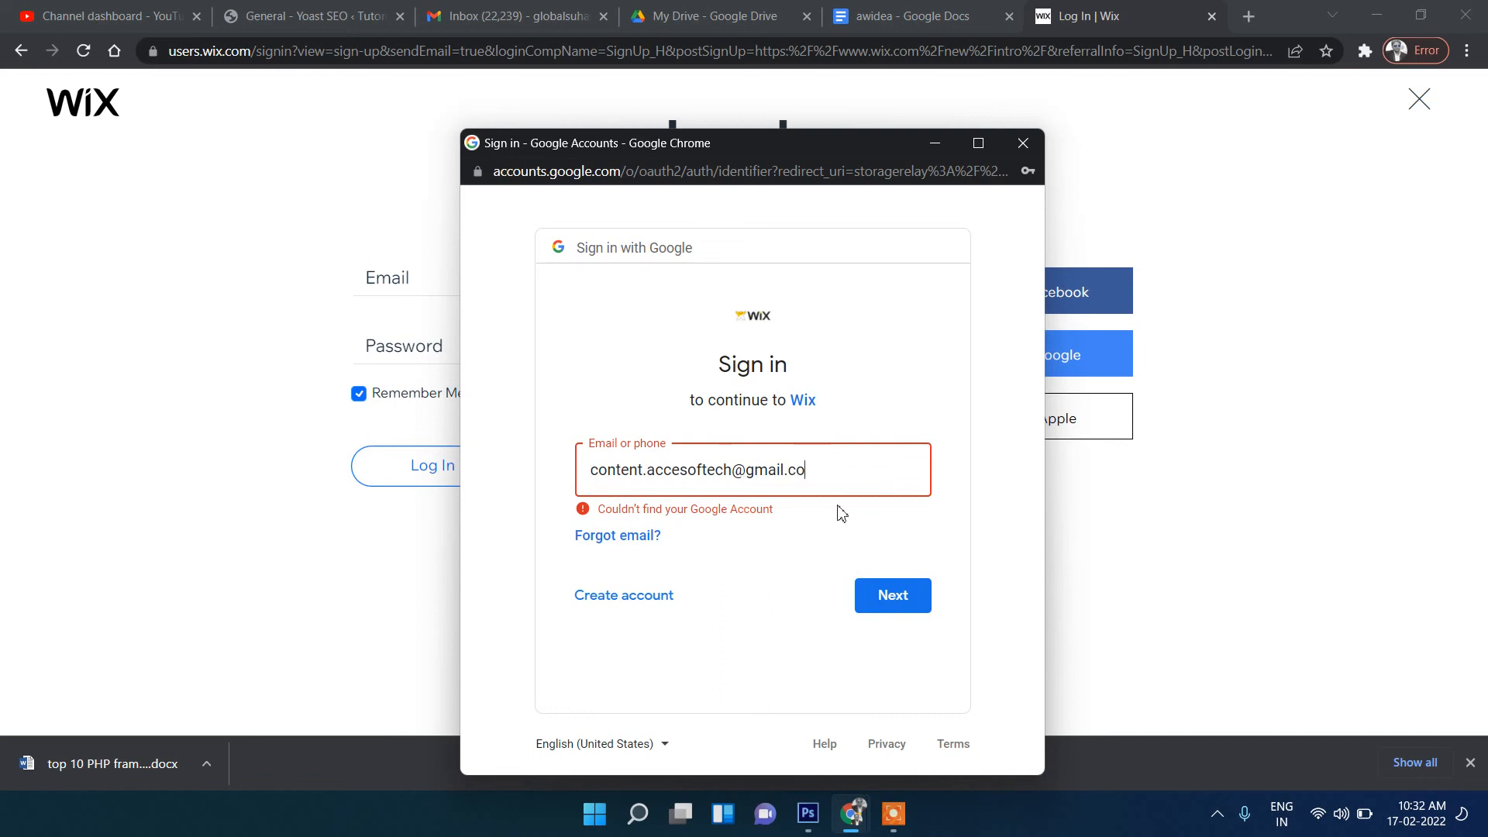
{"action": "type", "text": "m"}
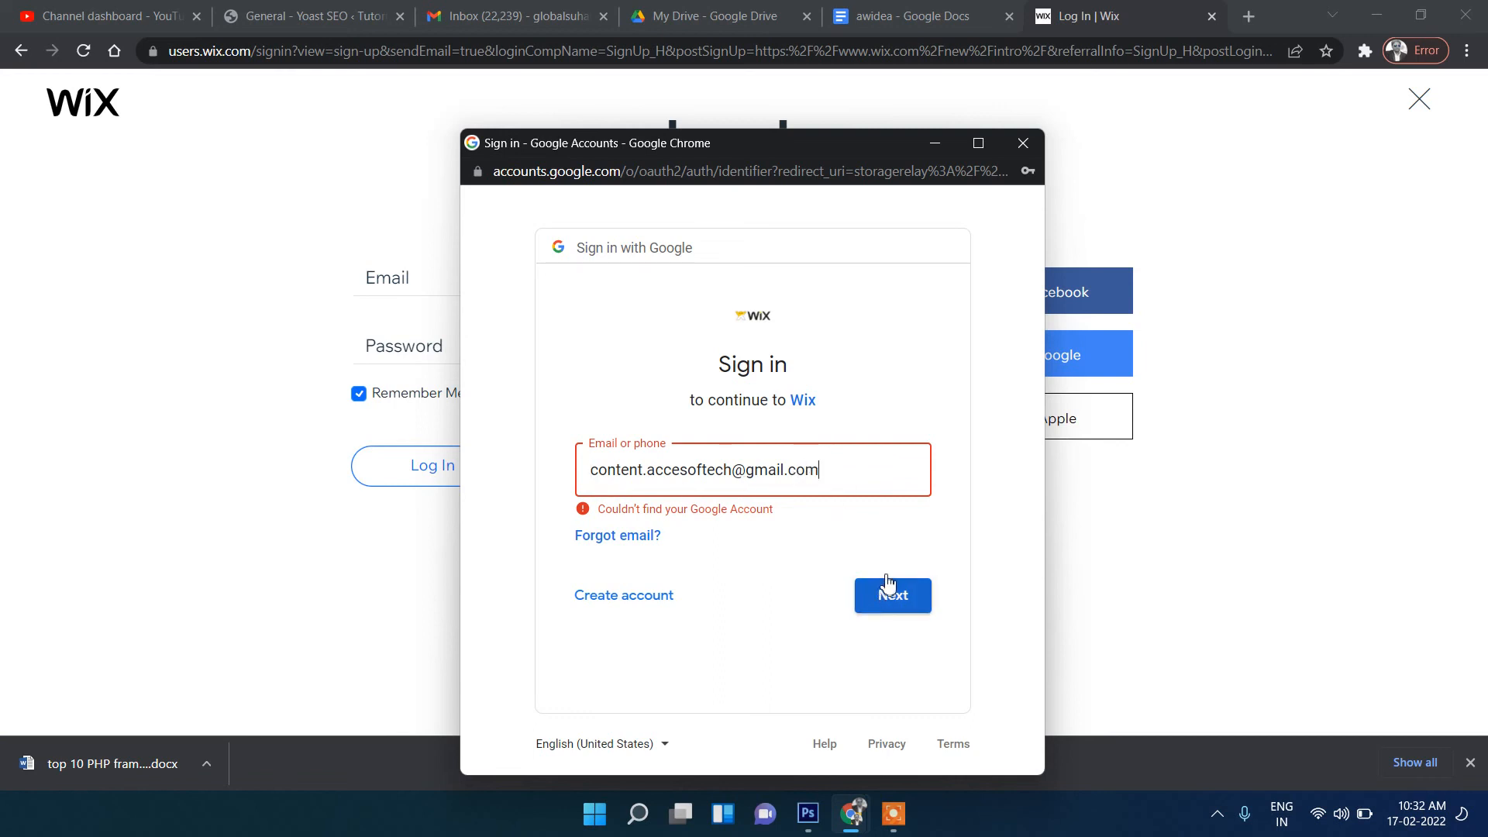
{"action": "left_click", "coordinate": [888, 587]}
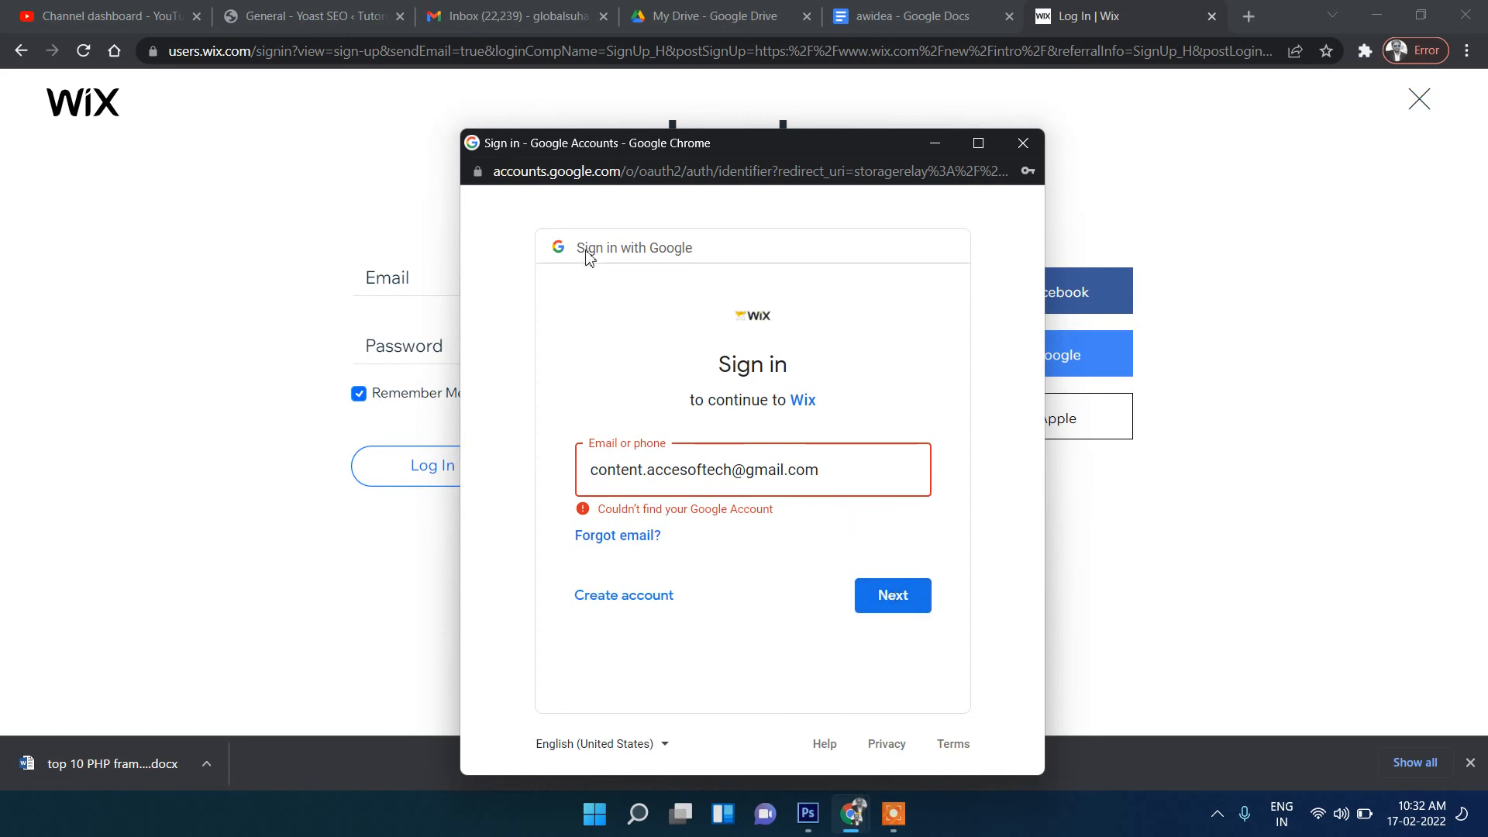
{"action": "left_click", "coordinate": [1023, 143]}
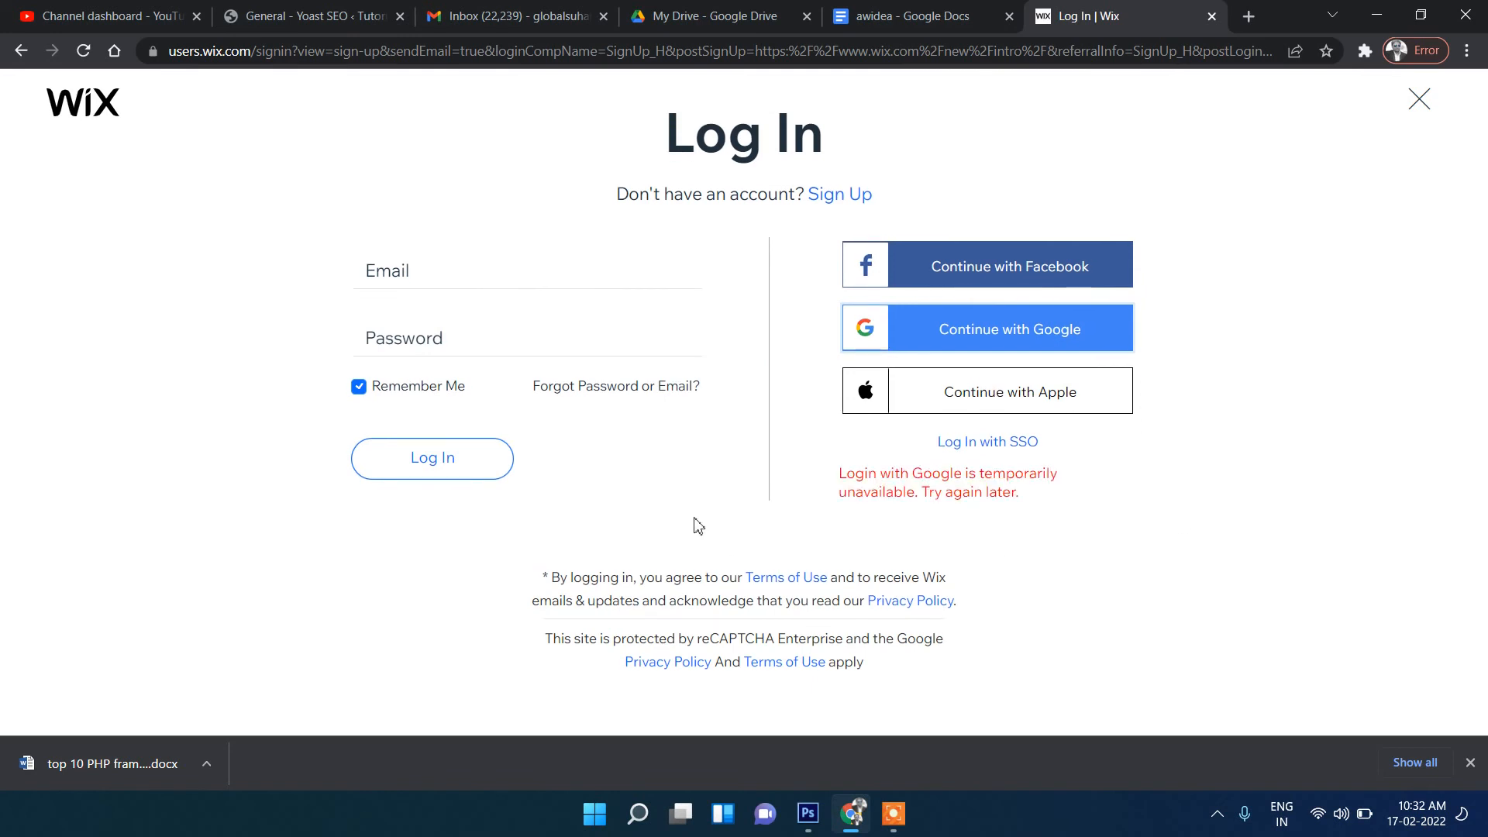
- Try to log in to Wix through Google with a different account, submitting its e-mail address and account password
{"action": "left_click", "coordinate": [964, 331]}
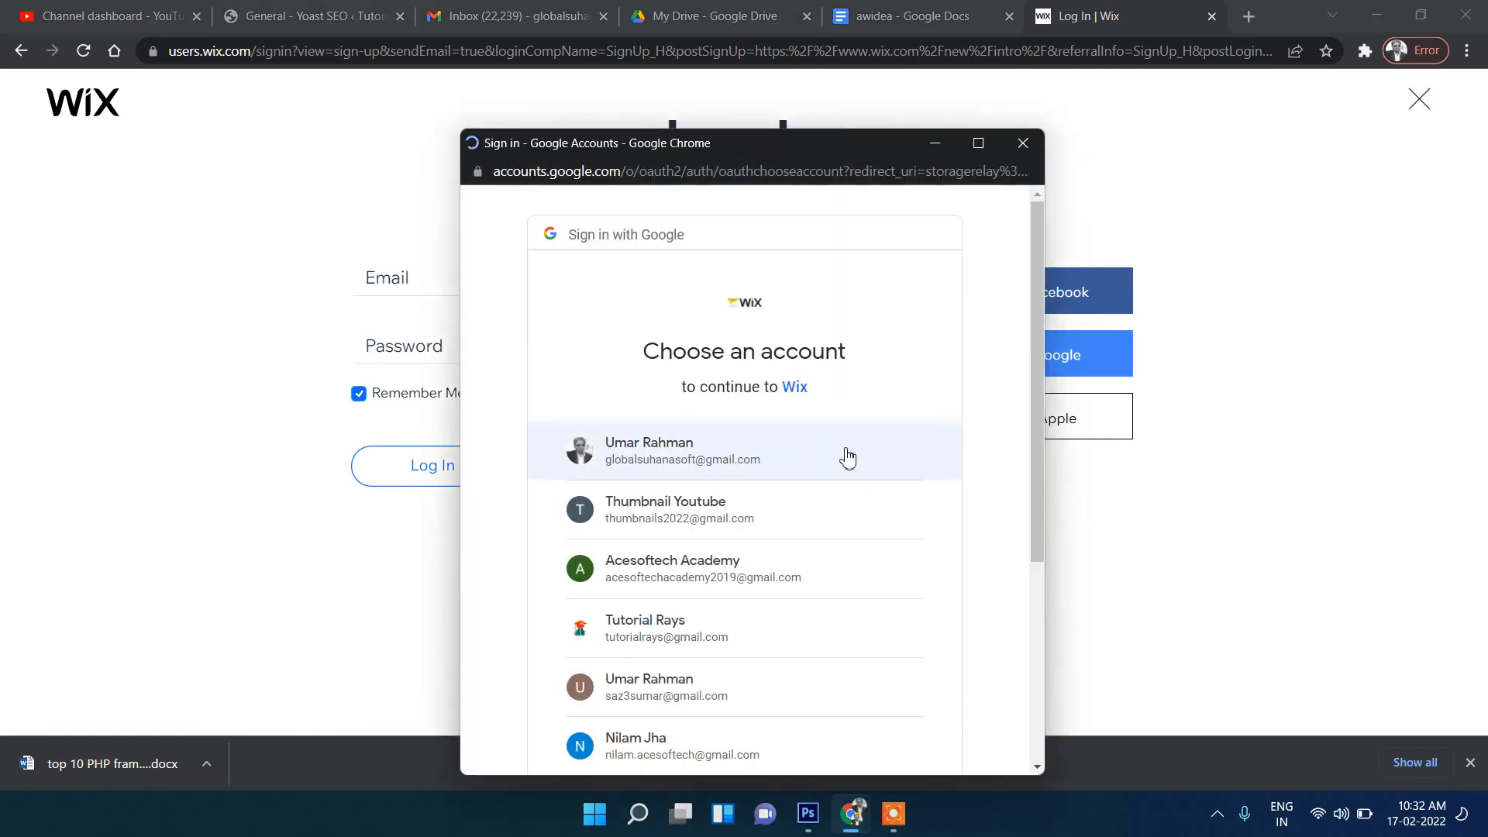
{"action": "scroll", "coordinate": [845, 458], "scroll_direction": "down", "scroll_amount": 2}
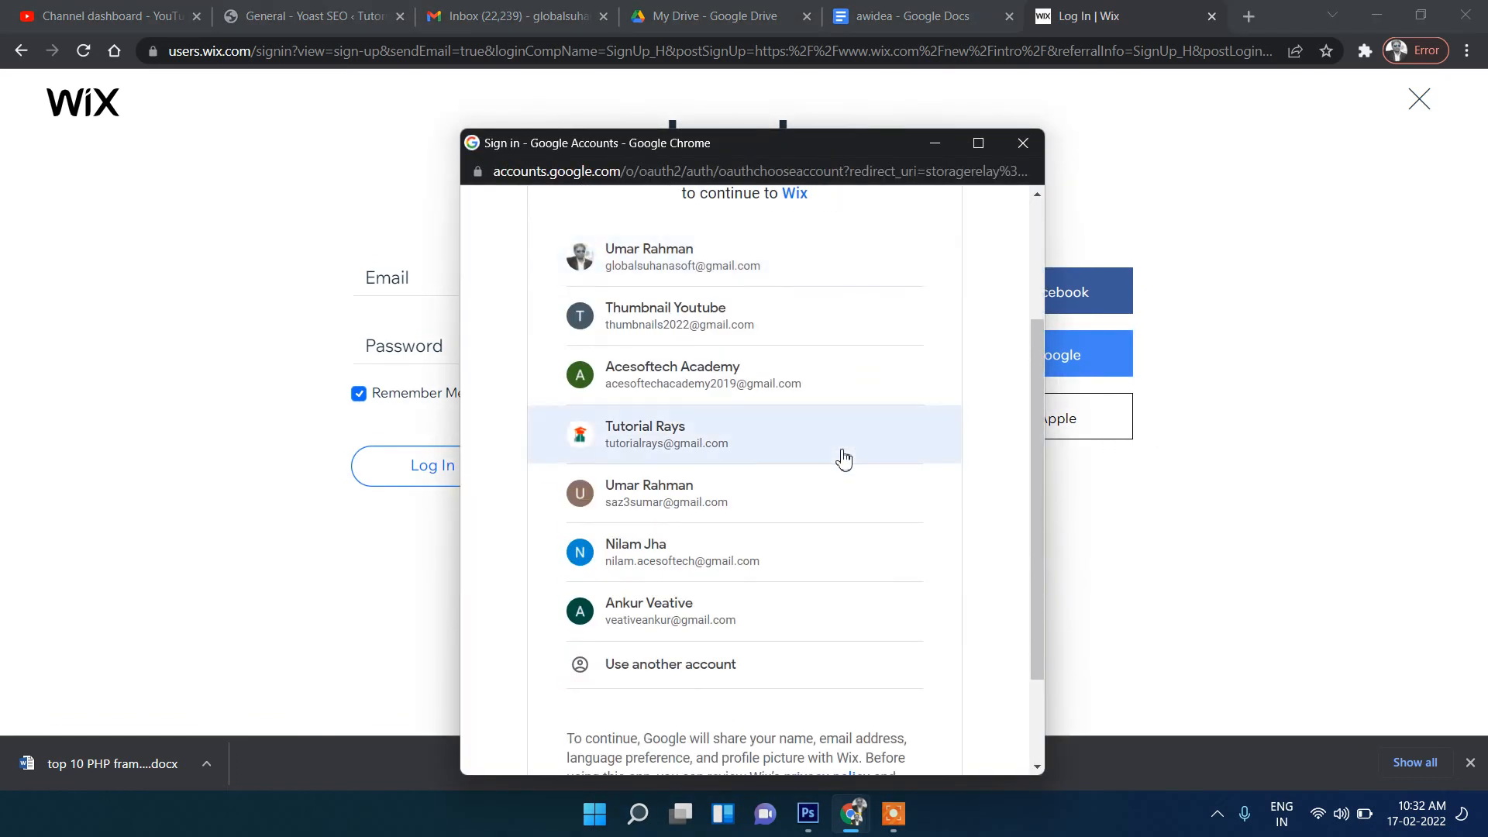
{"action": "scroll", "coordinate": [844, 459], "scroll_direction": "down", "scroll_amount": 2}
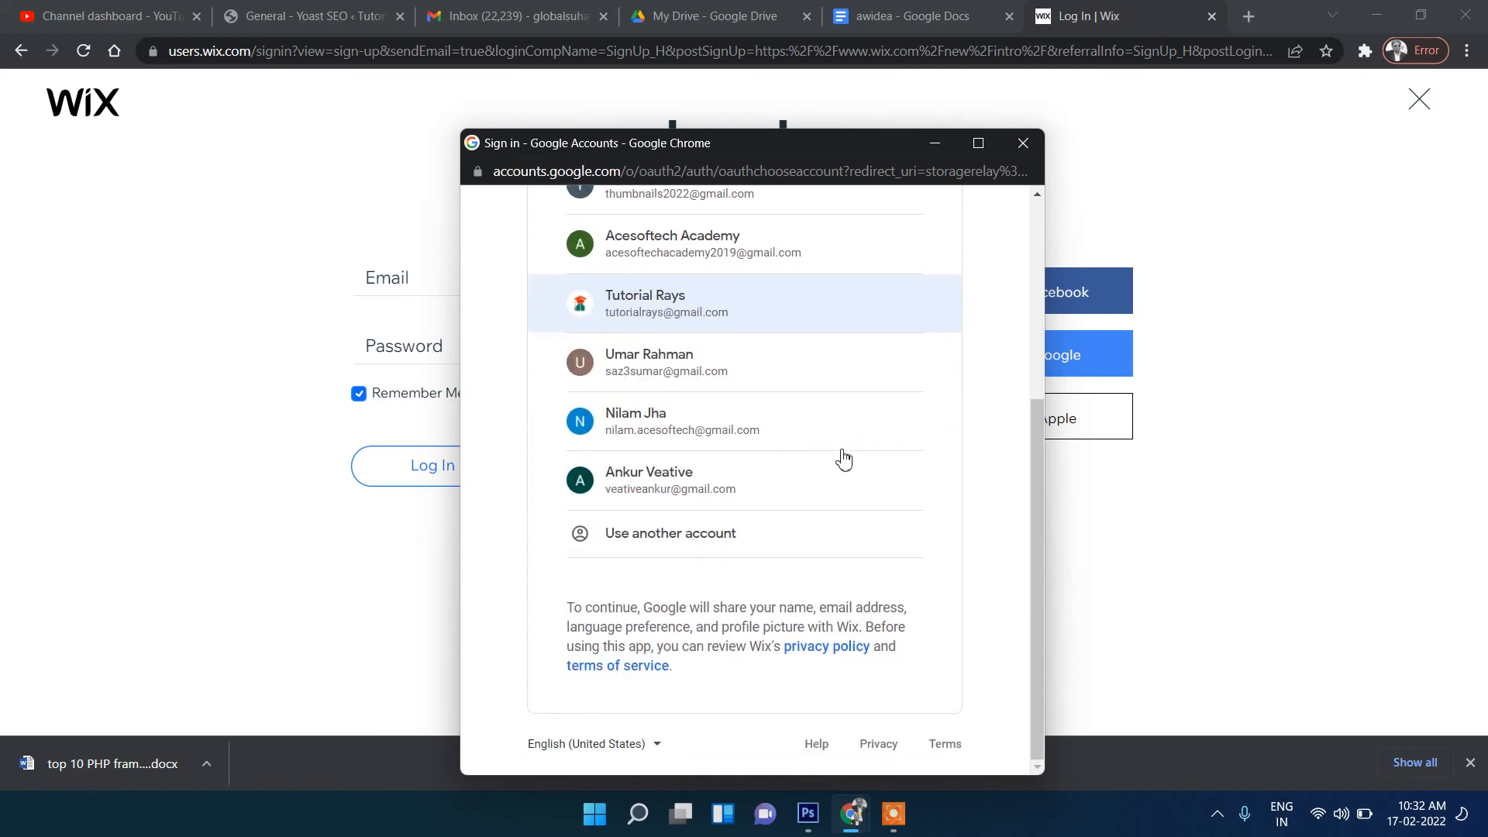
{"action": "scroll", "coordinate": [840, 458], "scroll_direction": "up", "scroll_amount": 4}
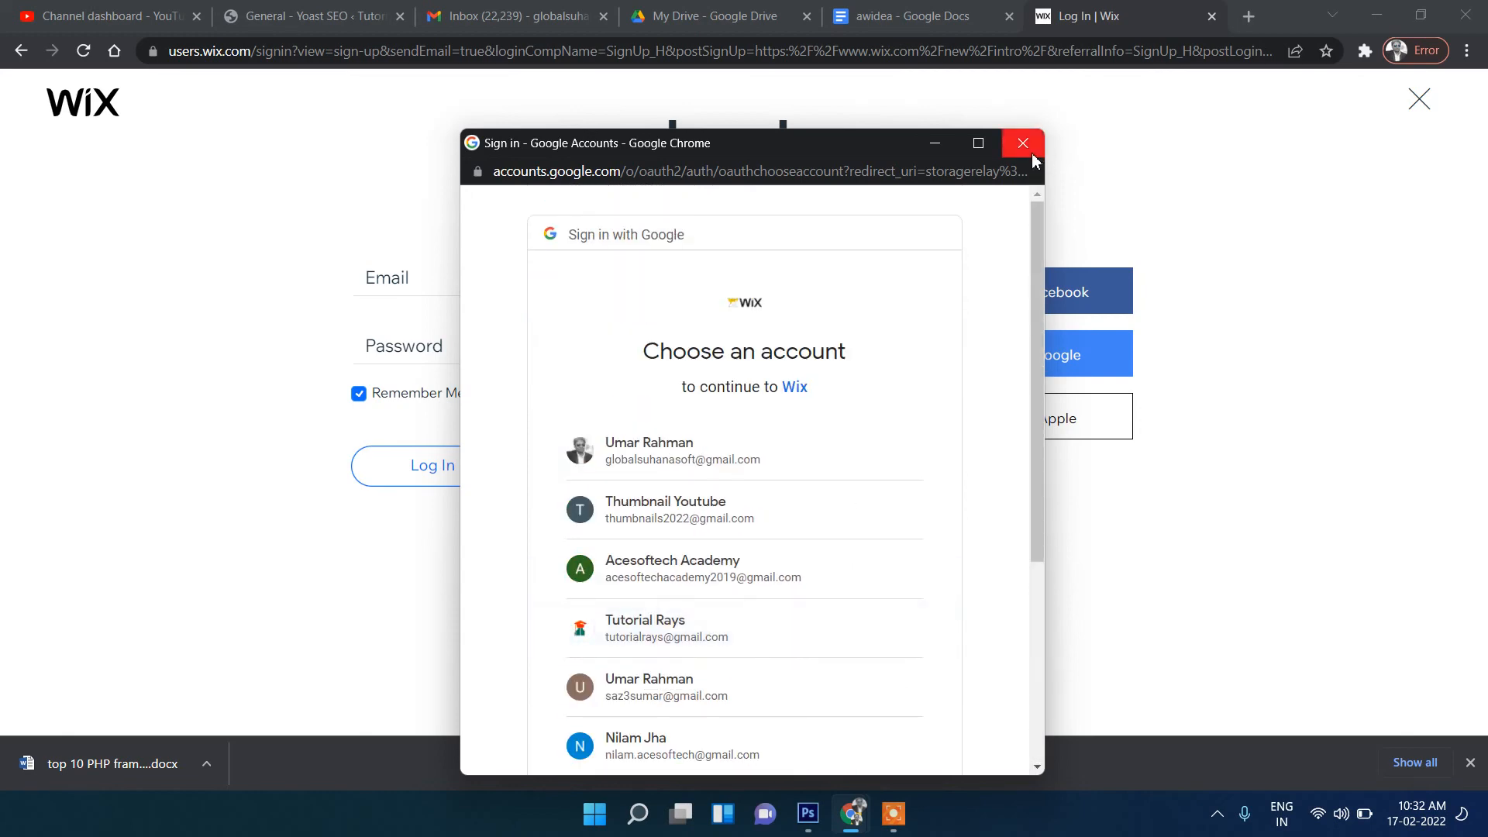
{"action": "scroll", "coordinate": [857, 498], "scroll_direction": "down", "scroll_amount": 4}
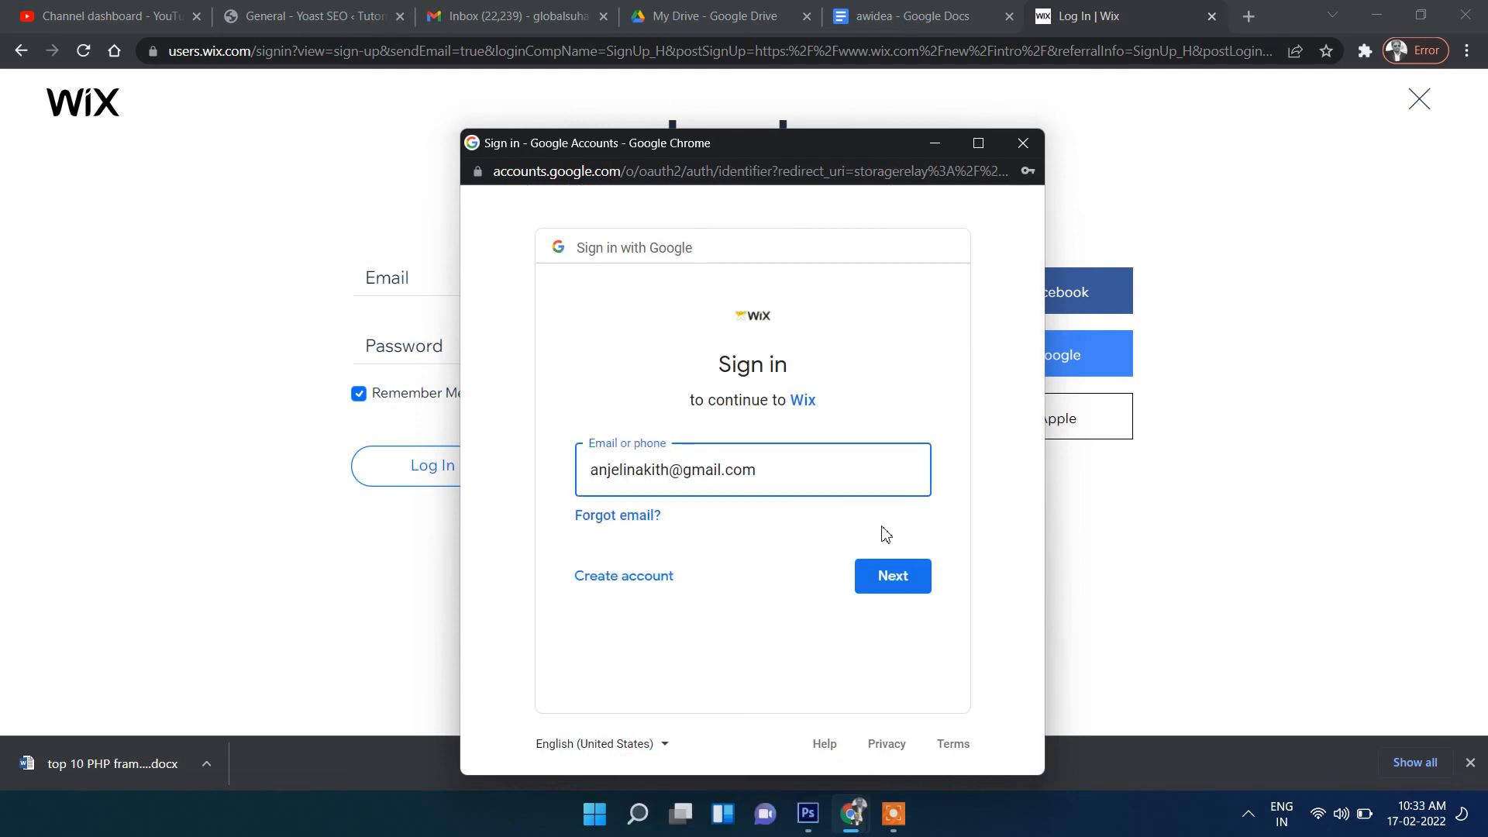
{"action": "left_click", "coordinate": [892, 587]}
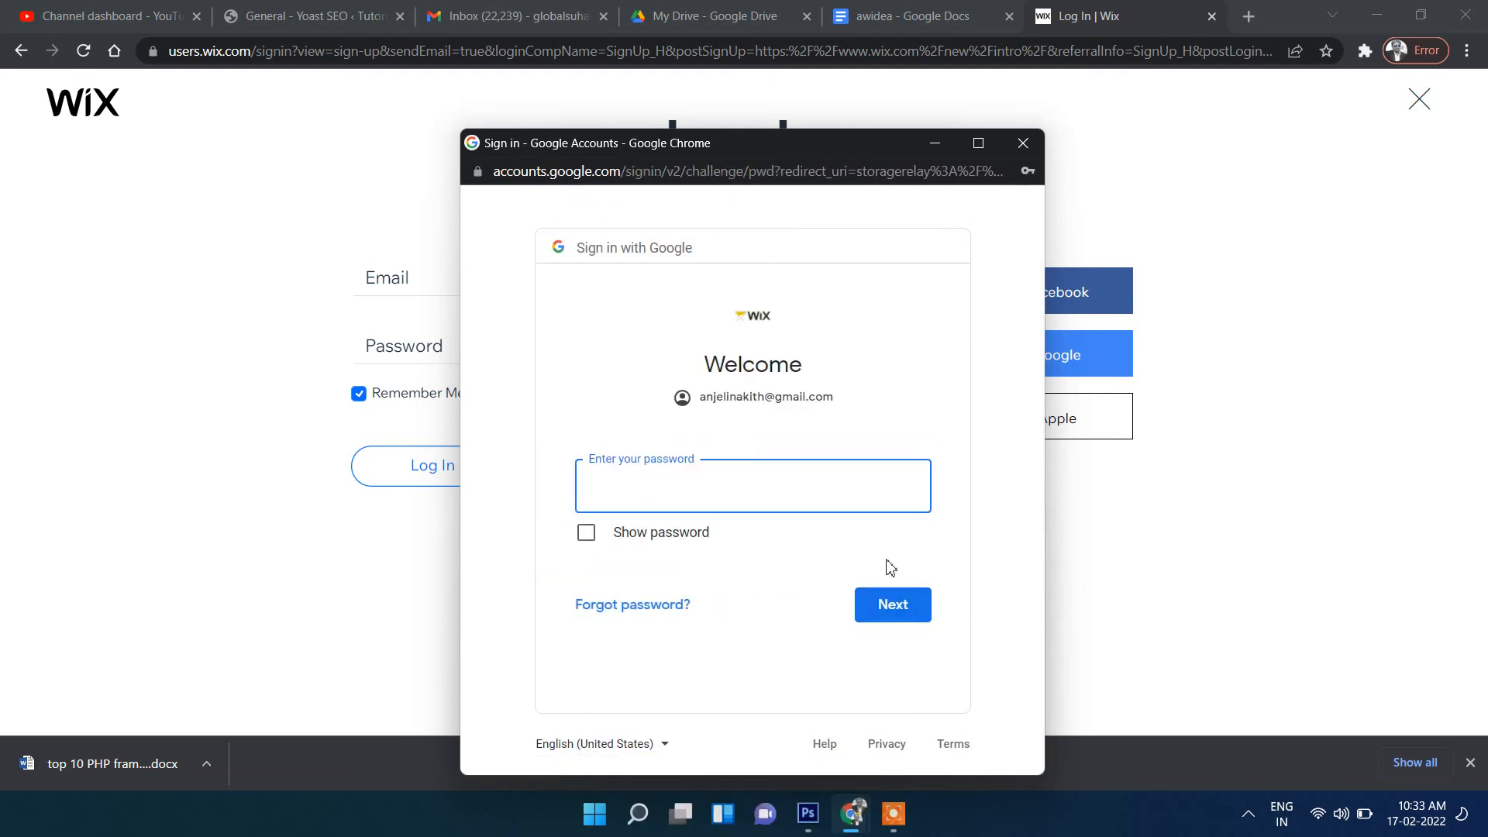
{"action": "type", "text": "•"}
{"action": "left_click", "coordinate": [896, 617]}
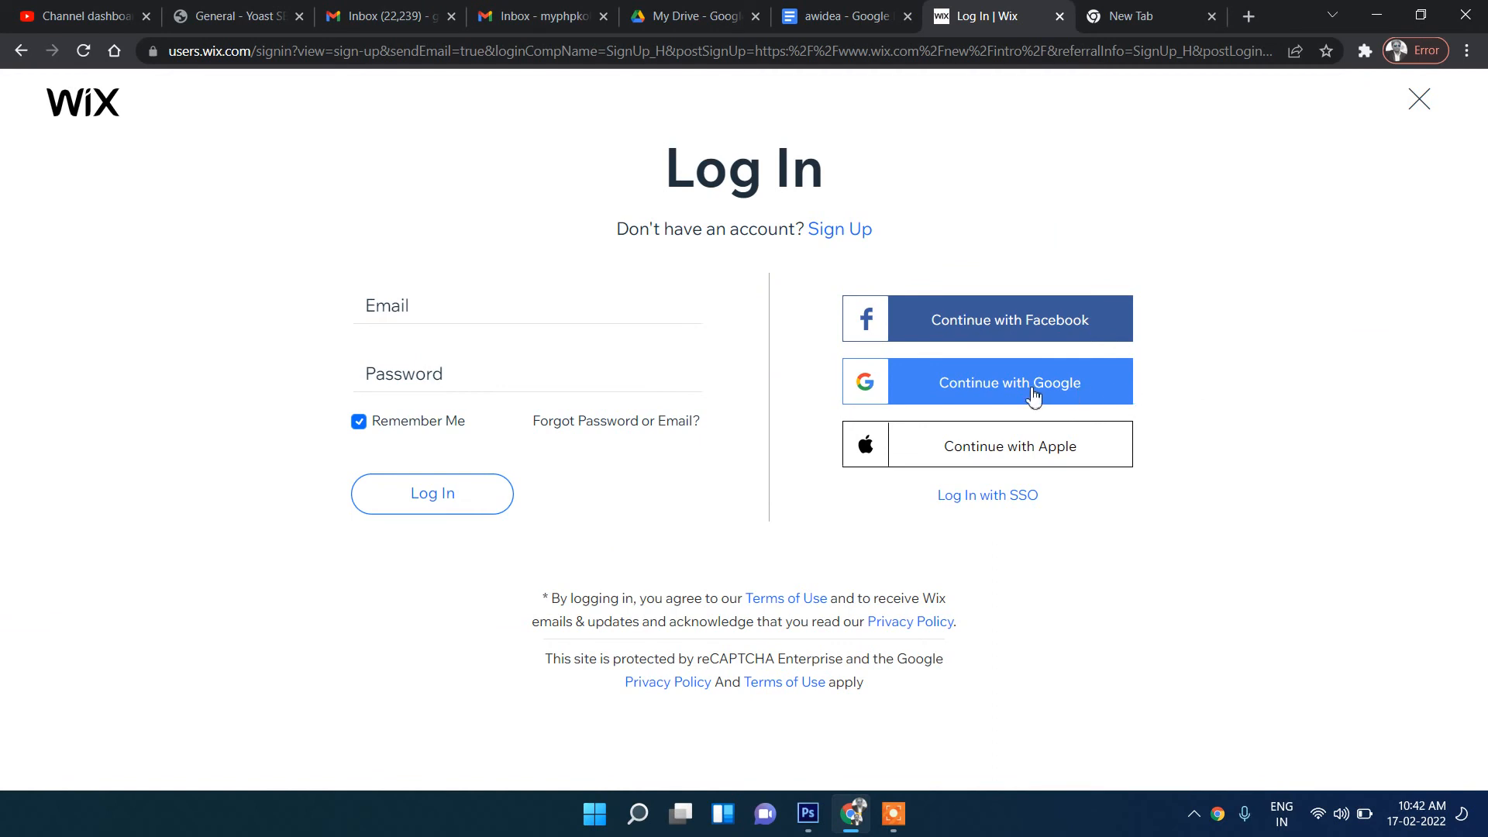
- Log in to Wix through Google with the My PHP account
{"action": "left_click", "coordinate": [993, 391]}
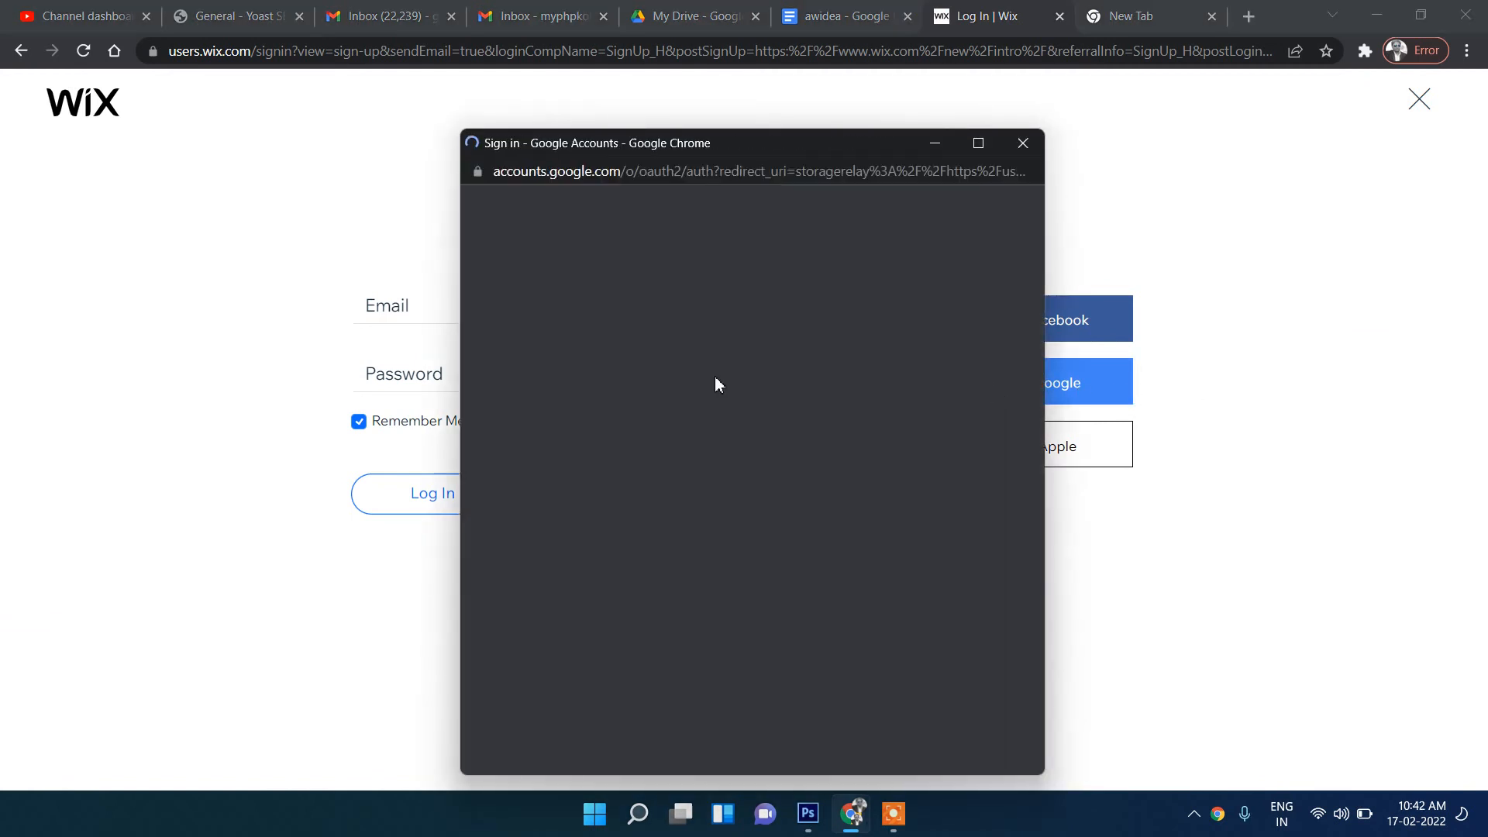
{"action": "scroll", "coordinate": [818, 411], "scroll_direction": "down", "scroll_amount": 3}
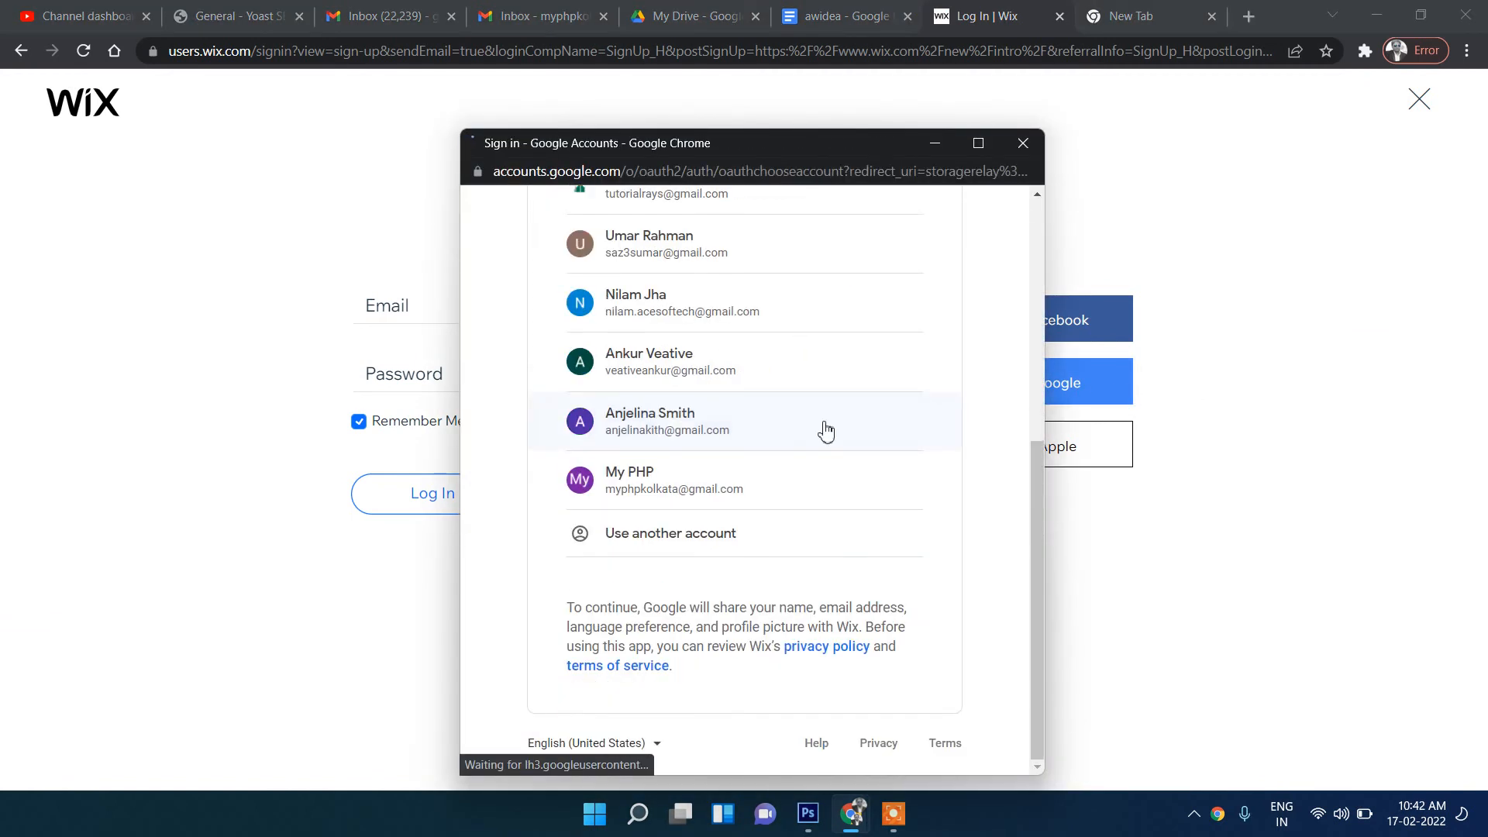
{"action": "left_click", "coordinate": [667, 494]}
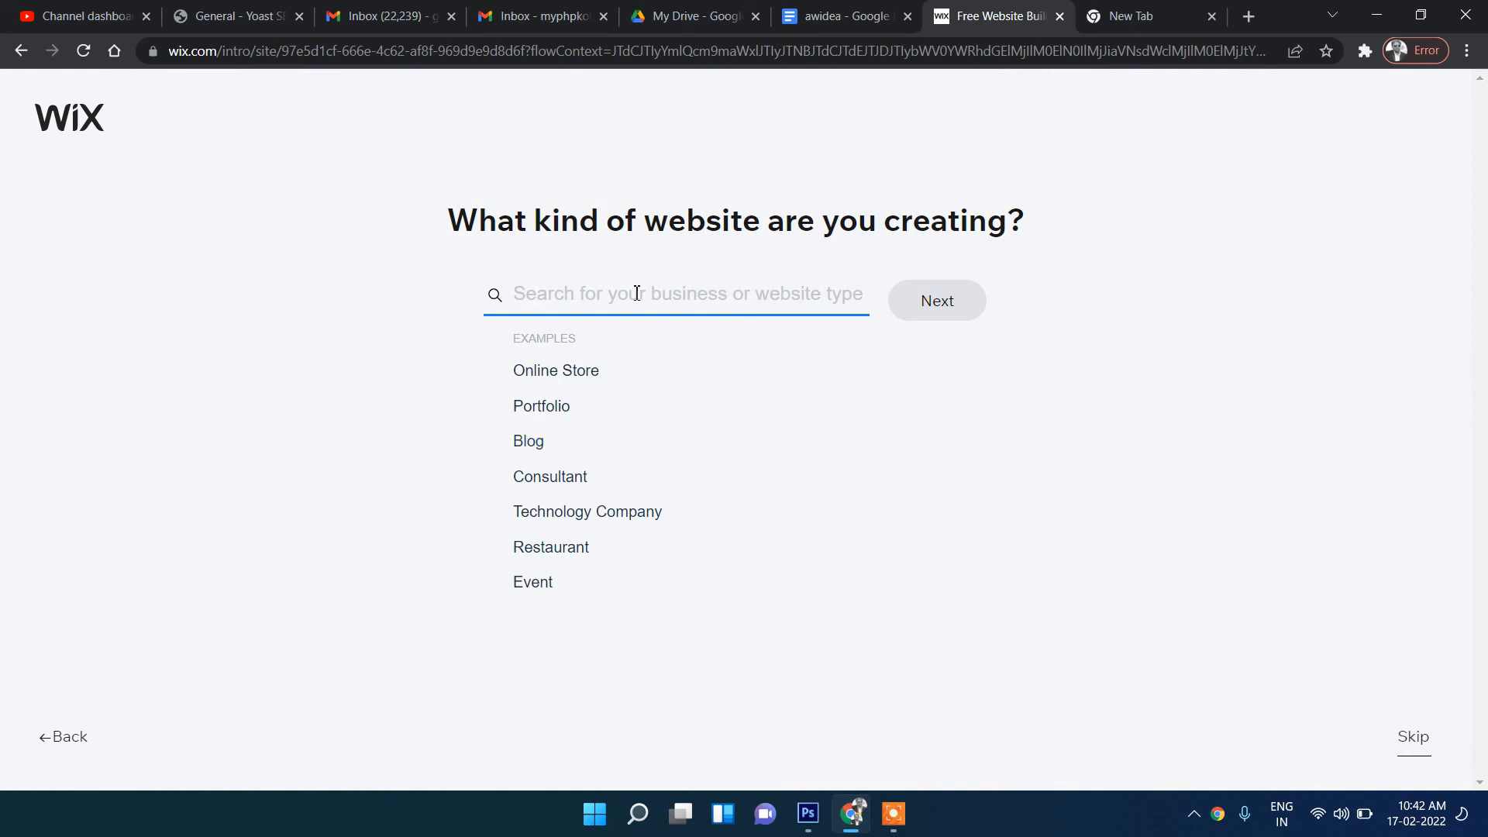
- Choose Blog as the kind of website and name the website "PHP Training"
{"action": "left_click", "coordinate": [535, 441]}
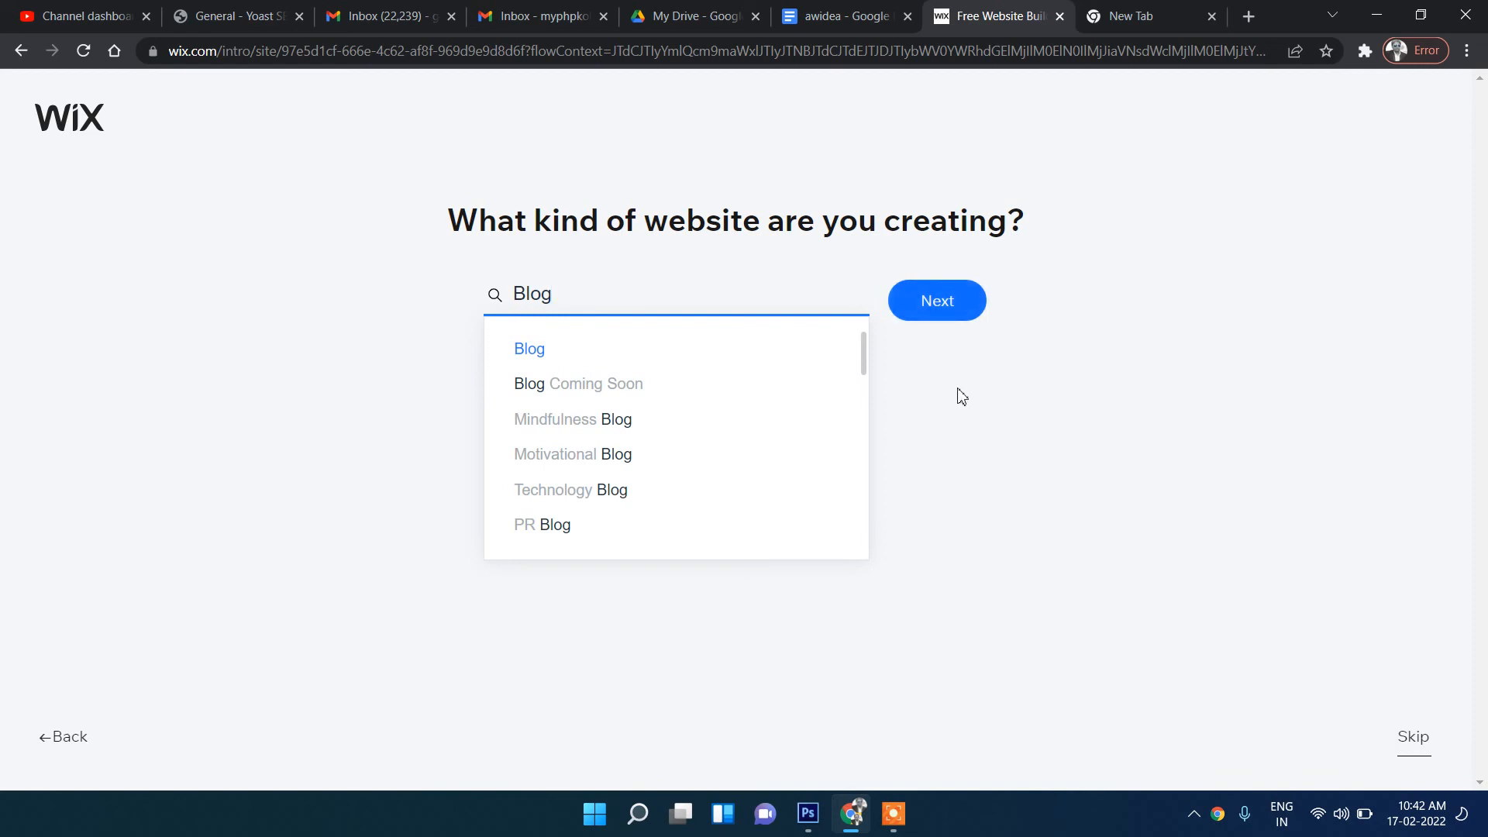
{"action": "left_click", "coordinate": [930, 295]}
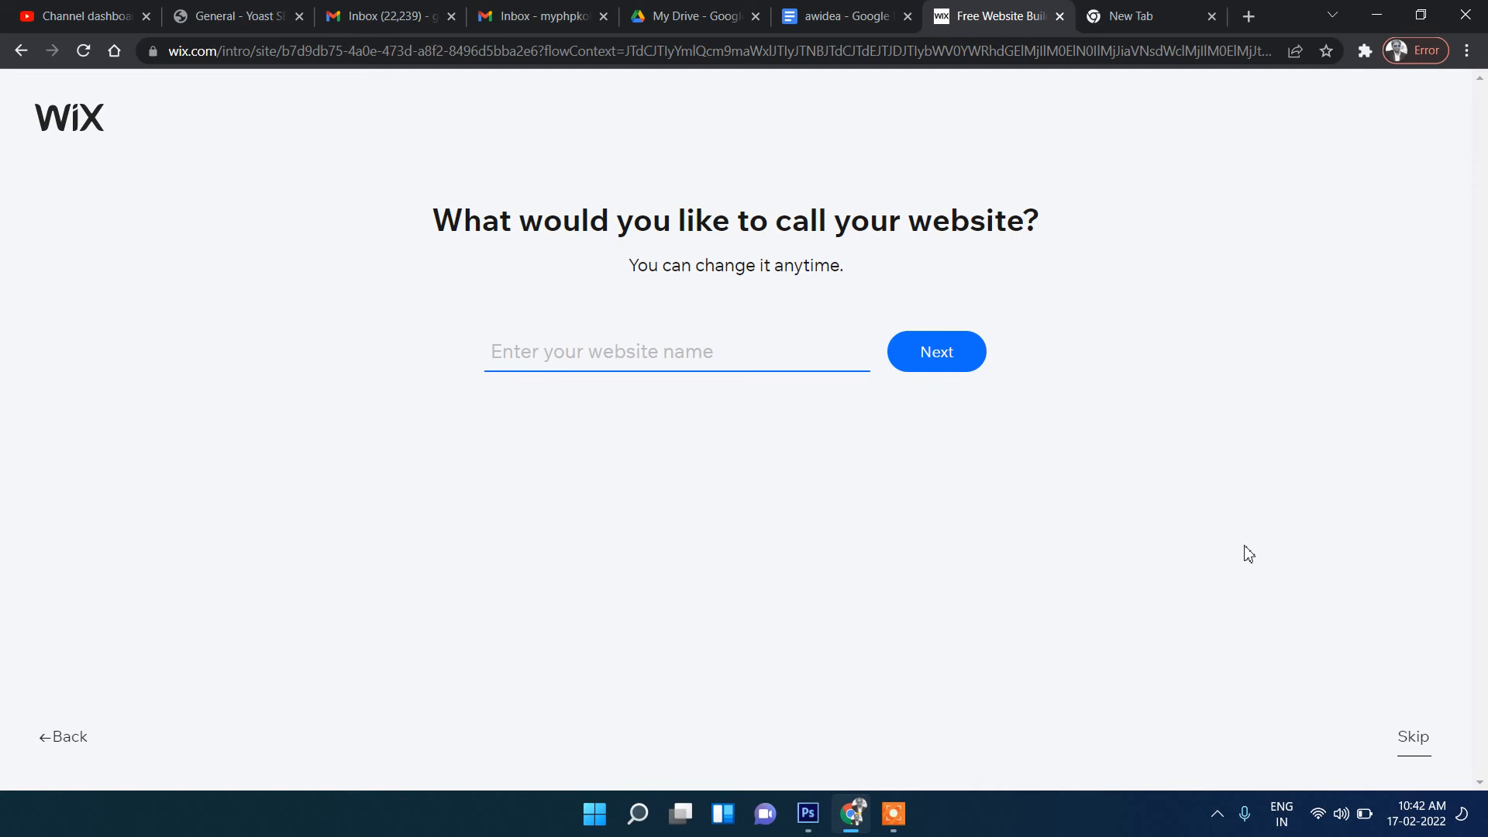
{"action": "left_click", "coordinate": [579, 365]}
{"action": "type", "text": "PHP Tr"}
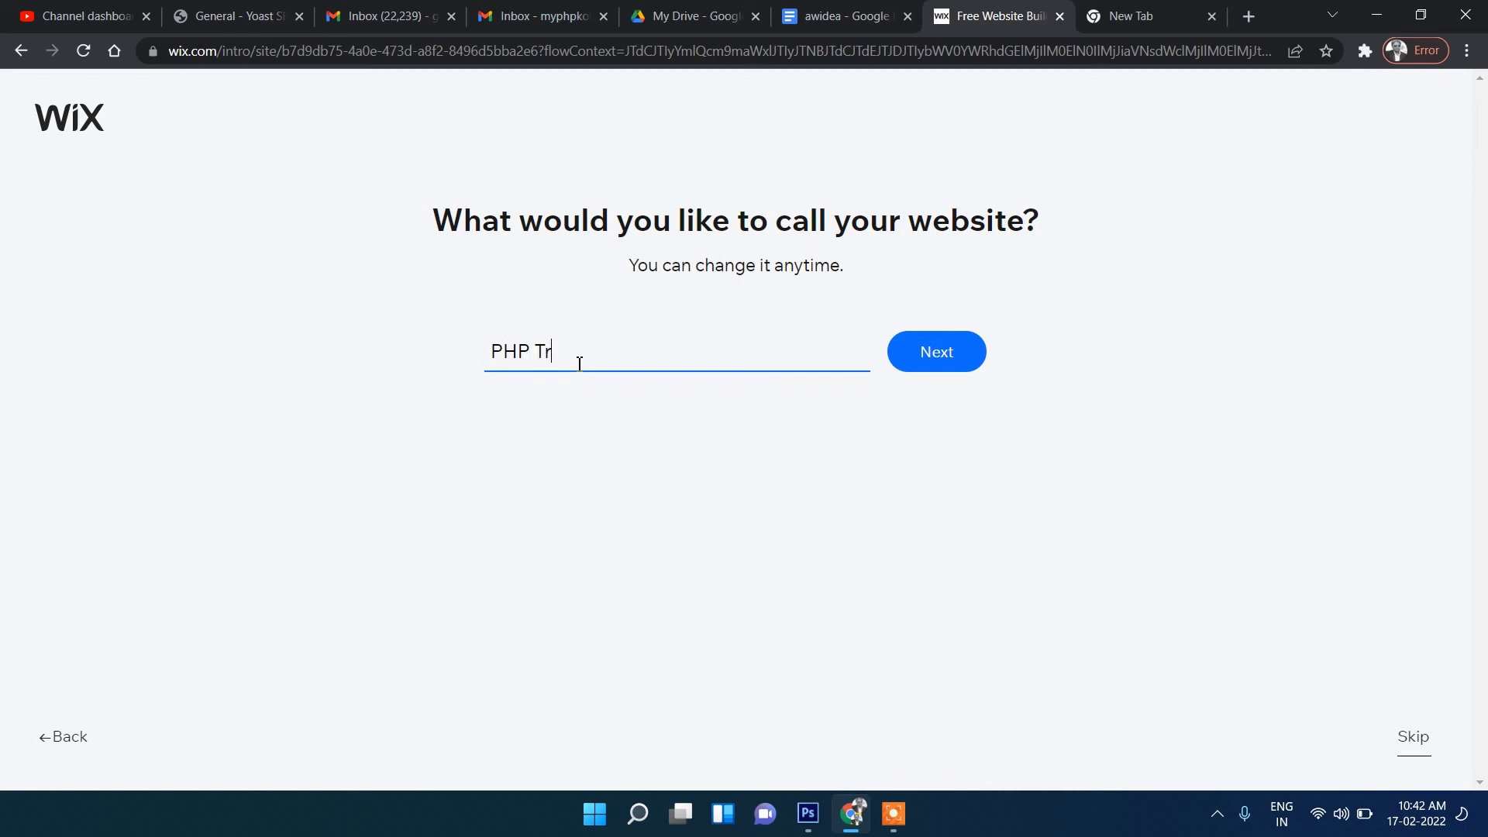
{"action": "type", "text": "aining"}
{"action": "left_click", "coordinate": [948, 377]}
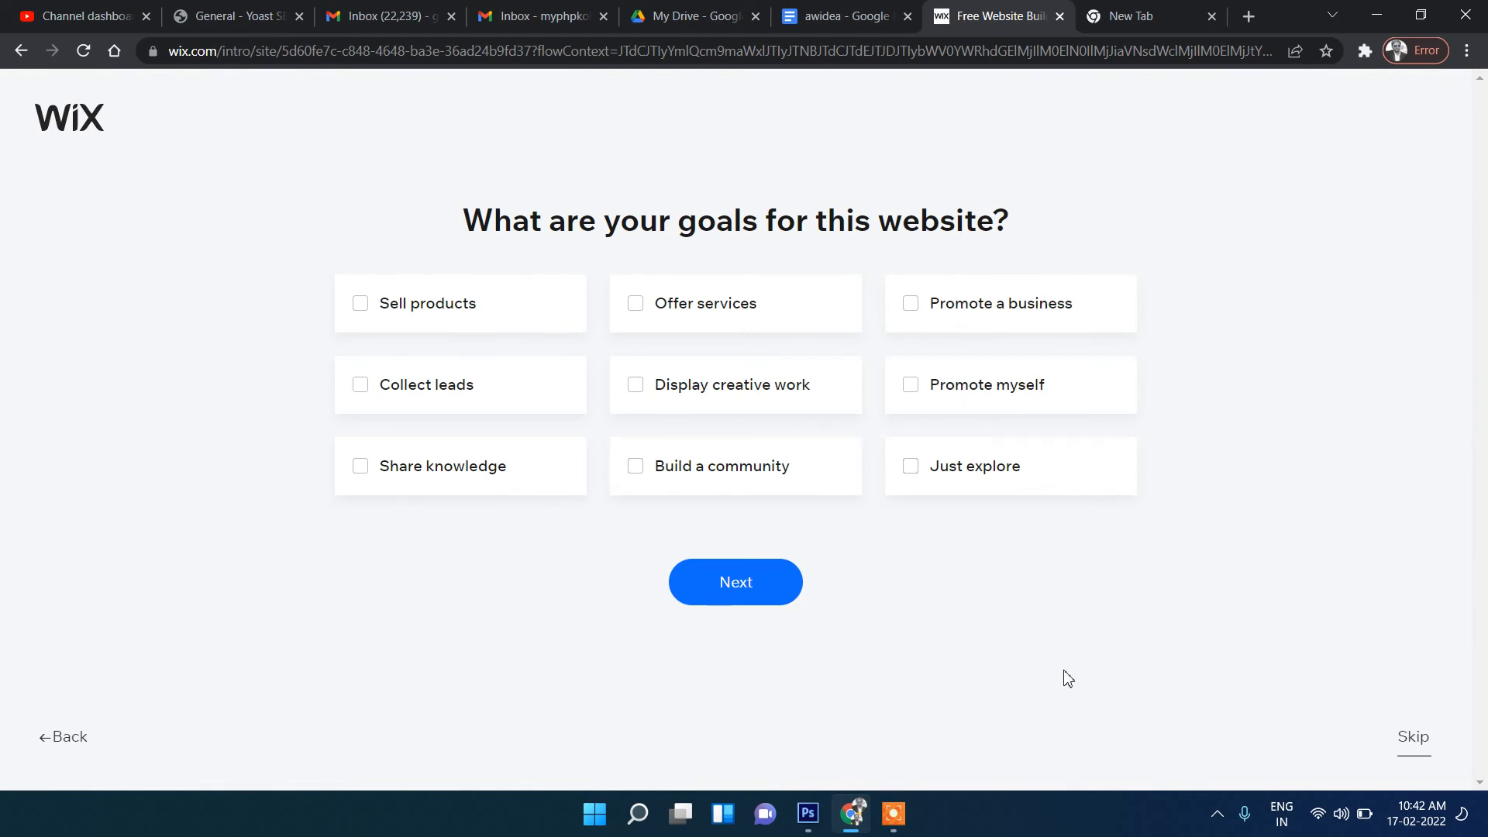
- Skip the website goals question and accept the preselected Blog and Chat features for the website
{"action": "left_click", "coordinate": [1411, 744]}
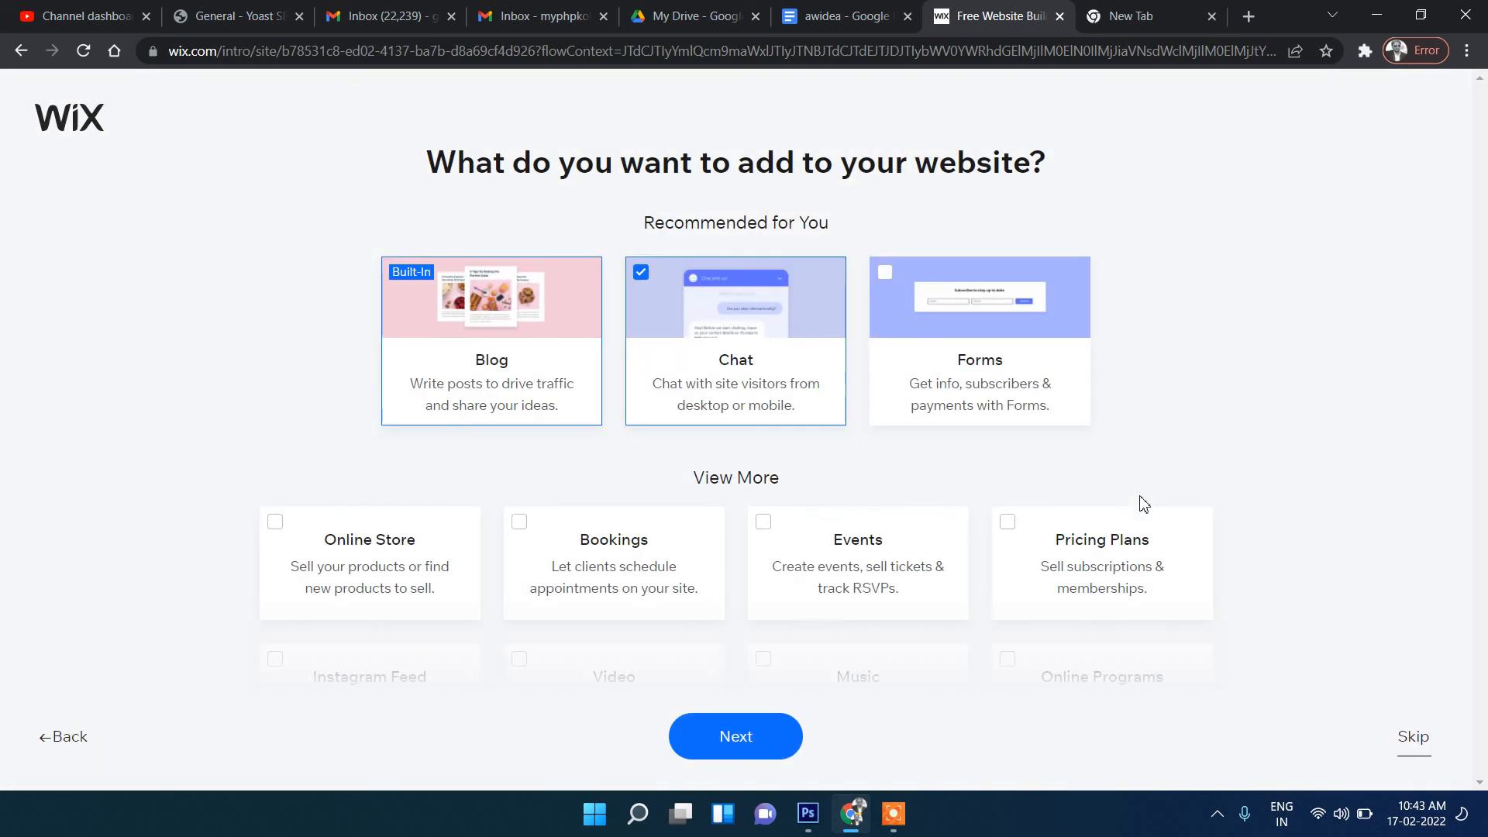
{"action": "mouse_move", "coordinate": [464, 317]}
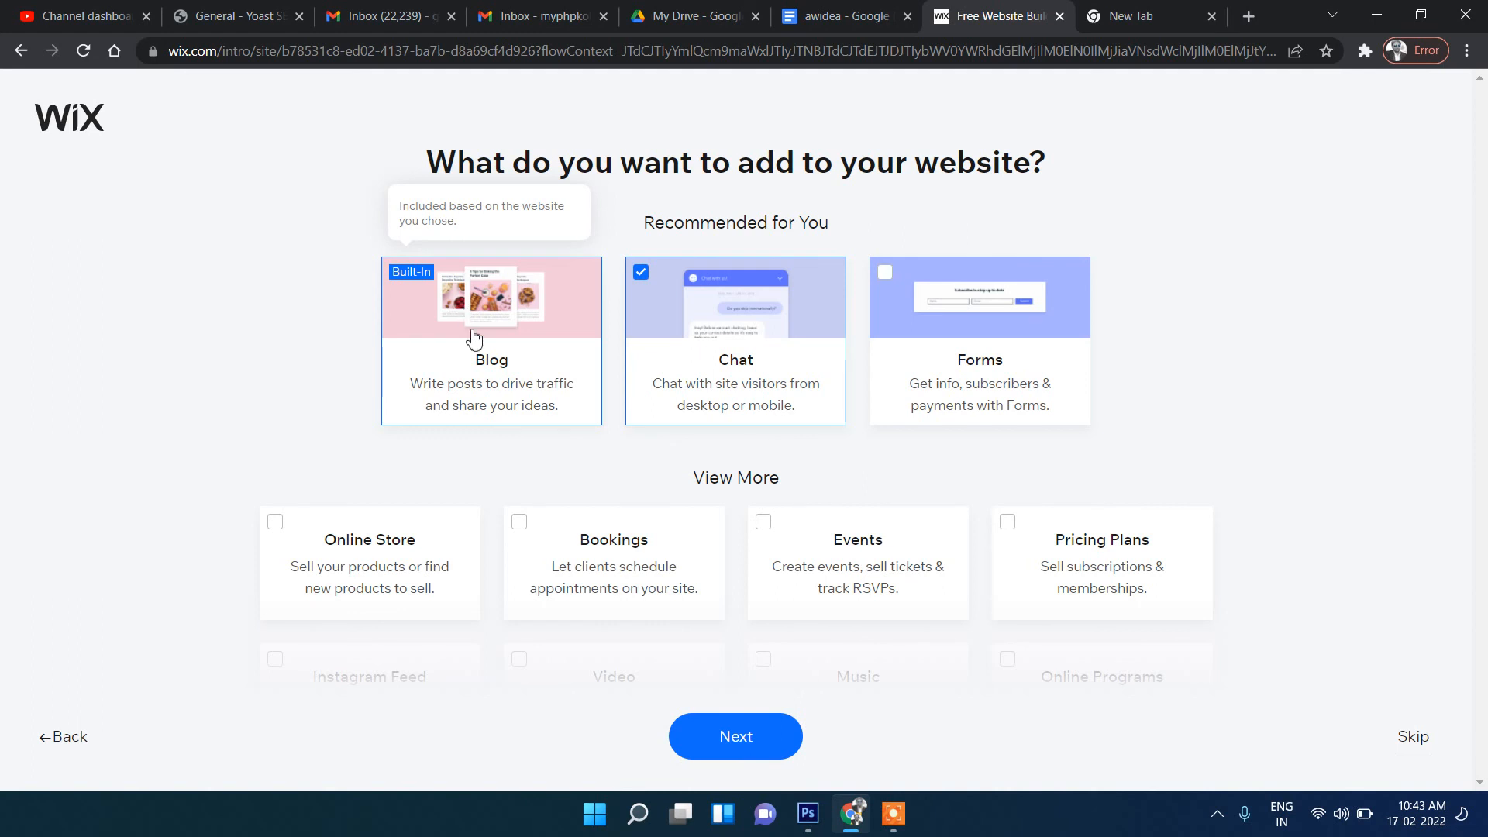
{"action": "left_click", "coordinate": [727, 740]}
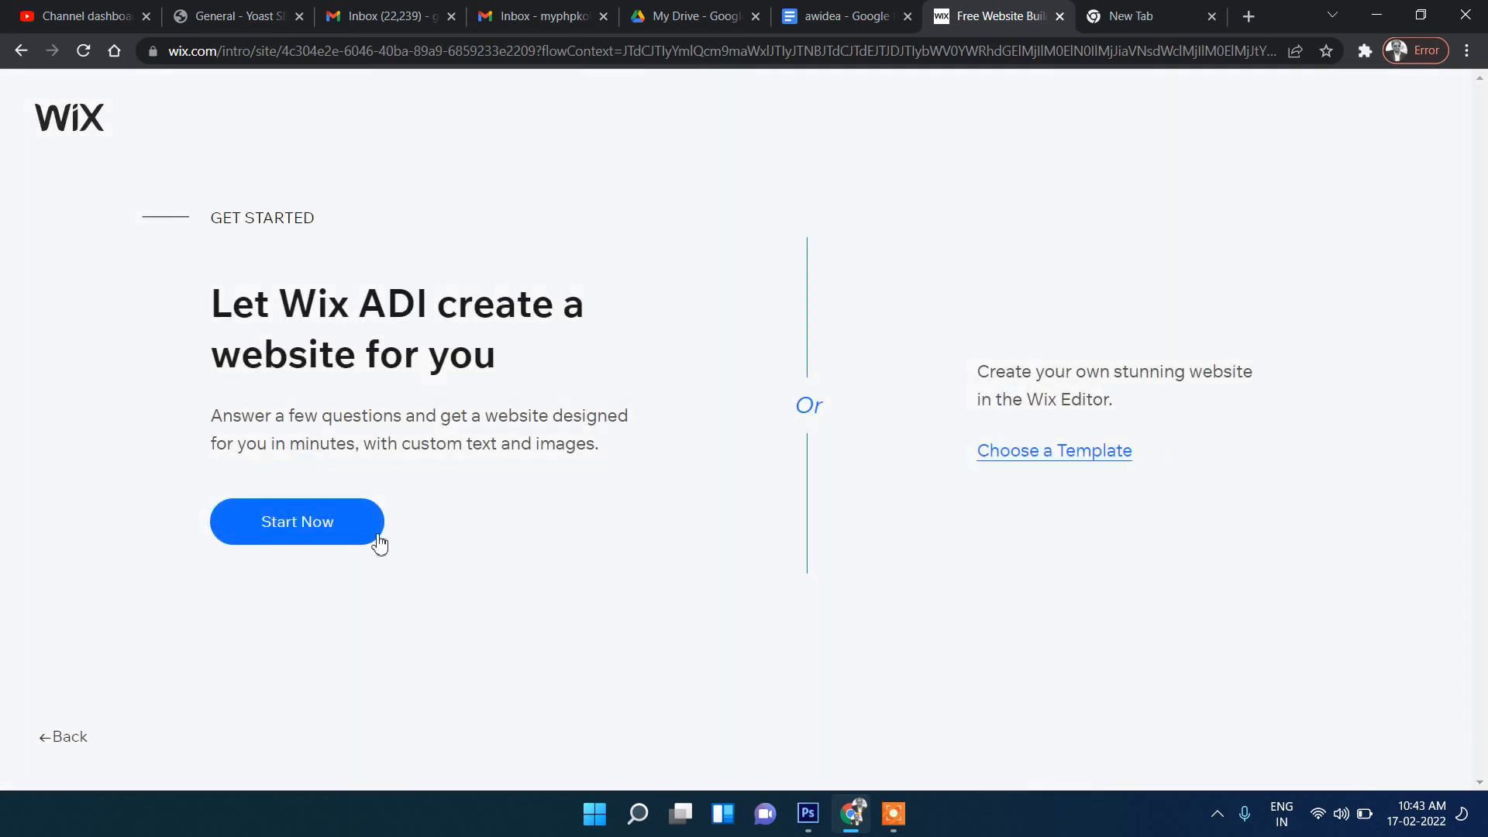
{"action": "left_click", "coordinate": [321, 529]}
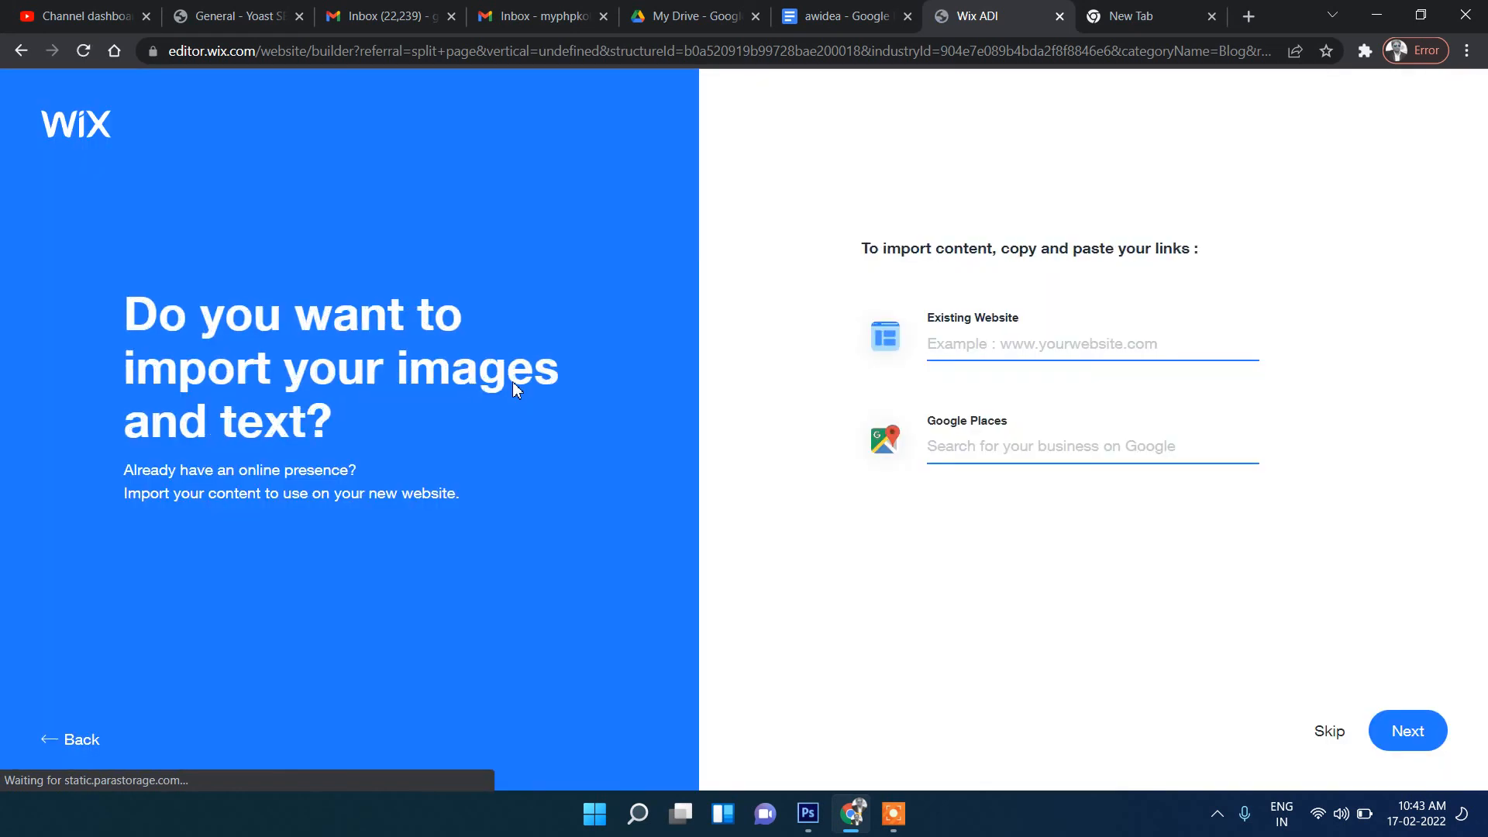
{"action": "left_click", "coordinate": [21, 51]}
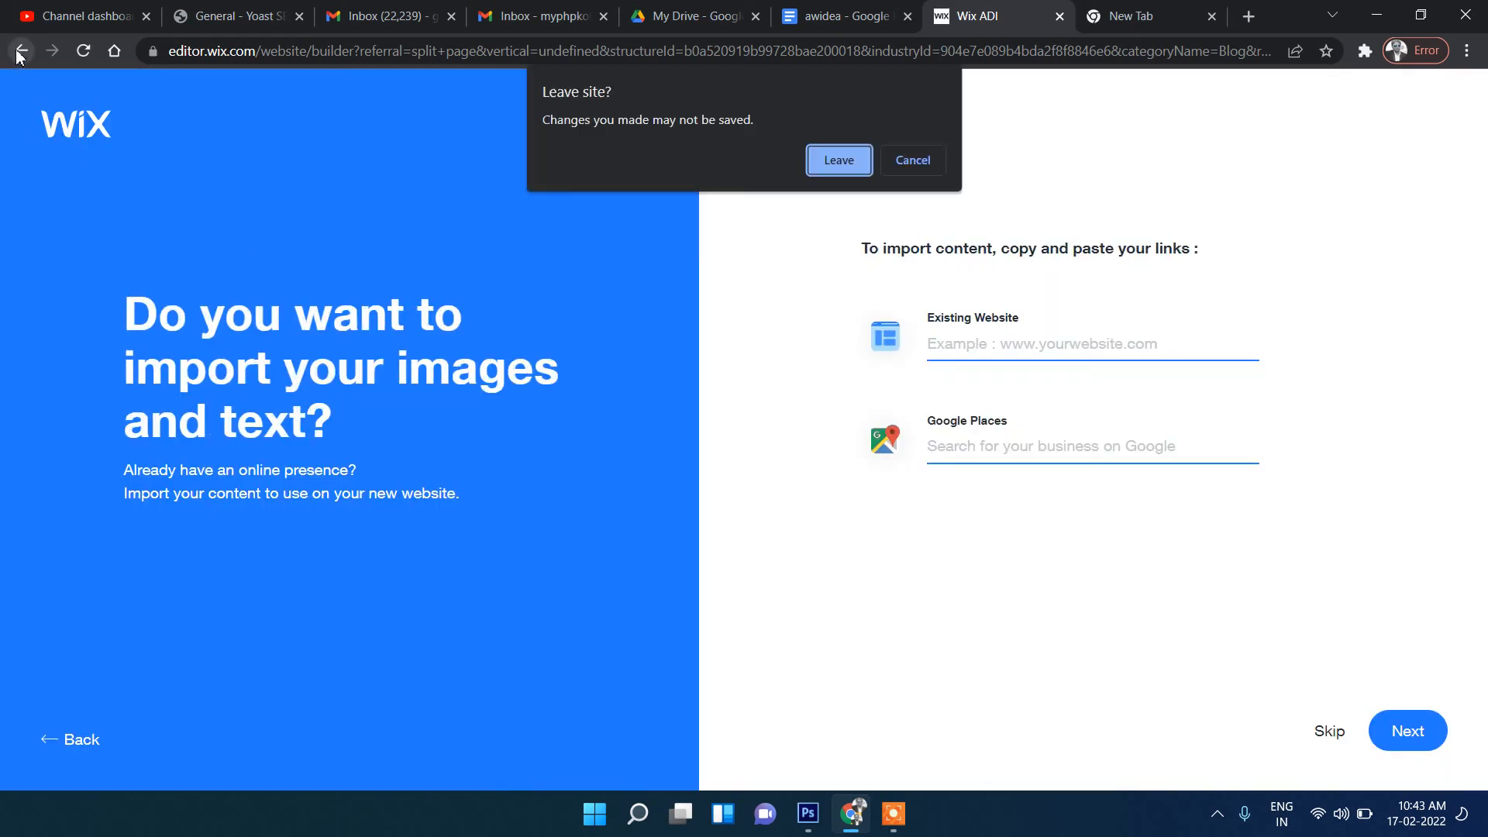
{"action": "left_click", "coordinate": [836, 162]}
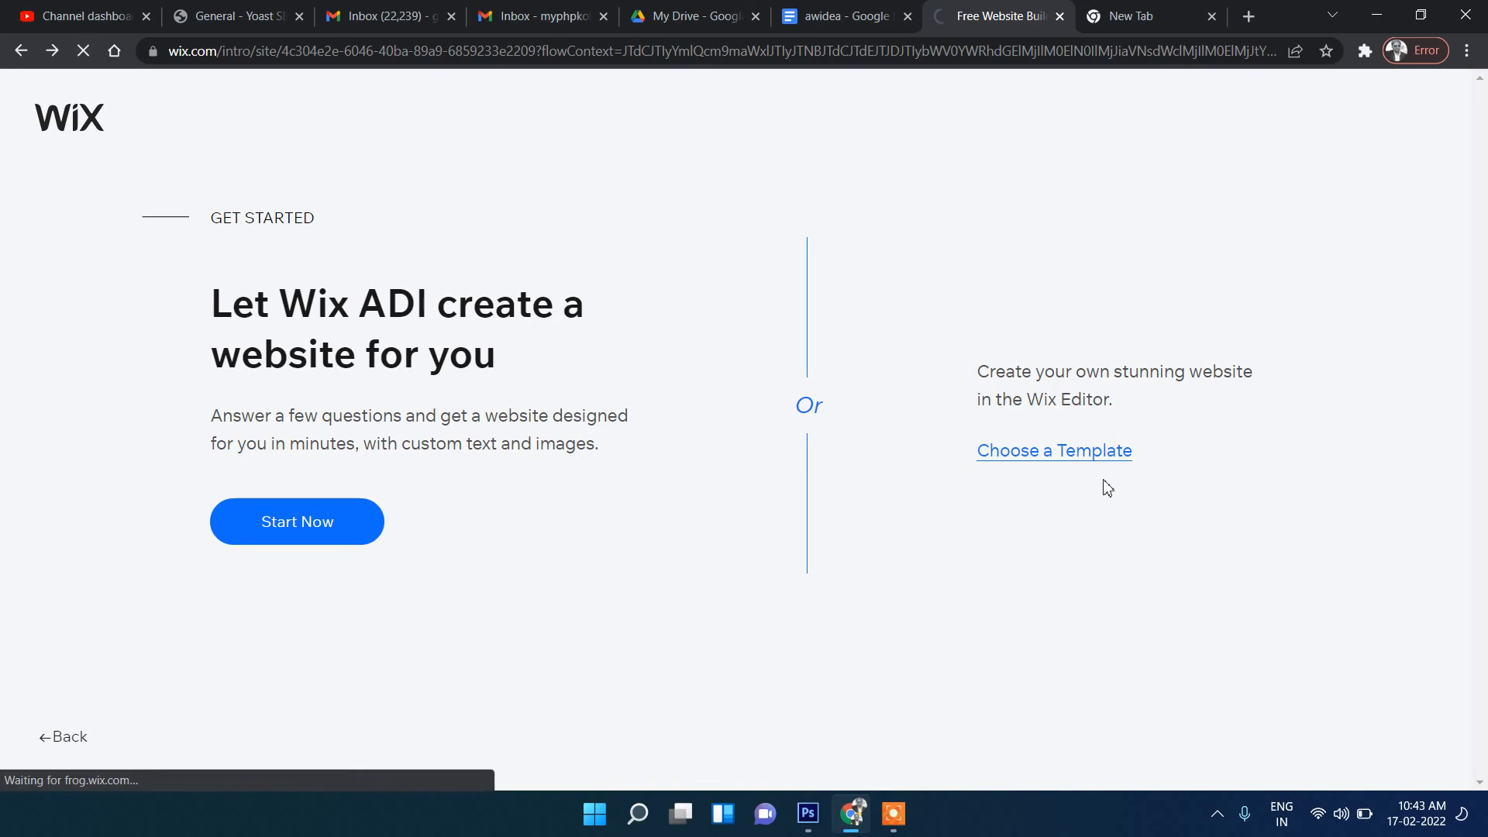
- Browse the website templates listed for Blog
{"action": "scroll", "coordinate": [423, 385], "scroll_direction": "down", "scroll_amount": 3}
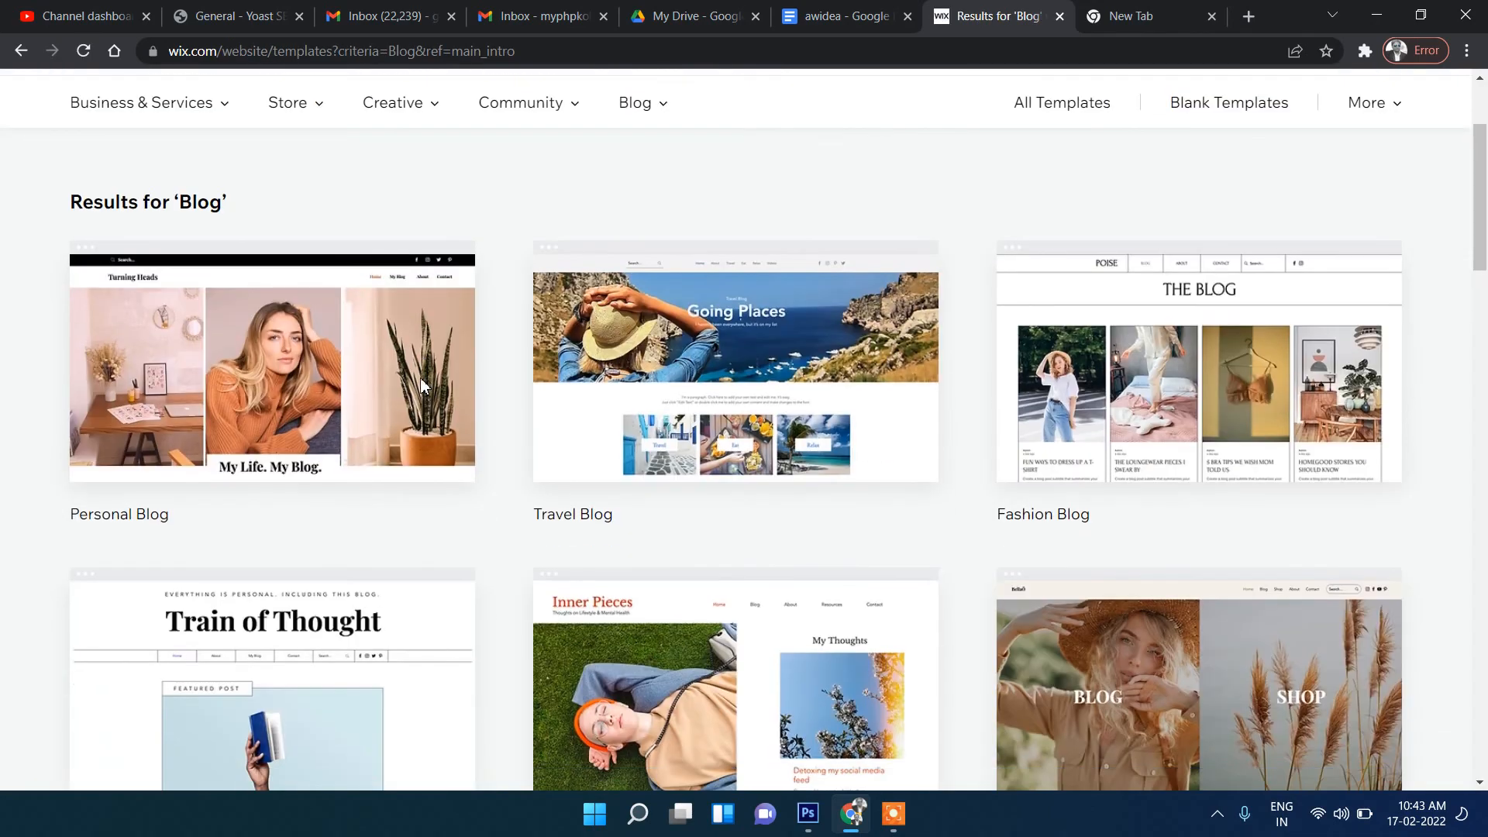
{"action": "scroll", "coordinate": [1340, 502], "scroll_direction": "down", "scroll_amount": 5}
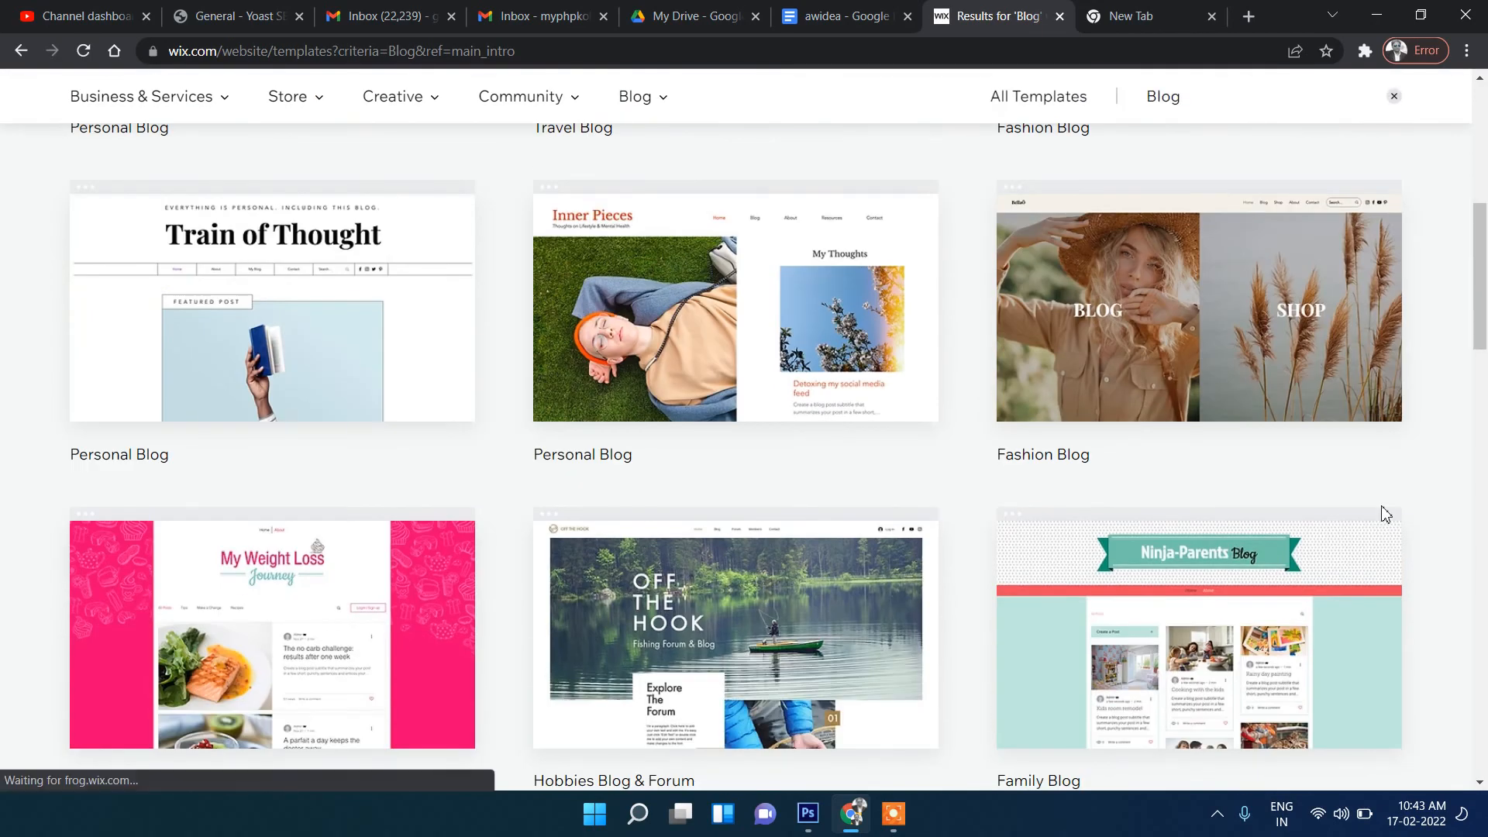
{"action": "scroll", "coordinate": [1384, 514], "scroll_direction": "down", "scroll_amount": 5}
{"action": "scroll", "coordinate": [1396, 516], "scroll_direction": "down", "scroll_amount": 5}
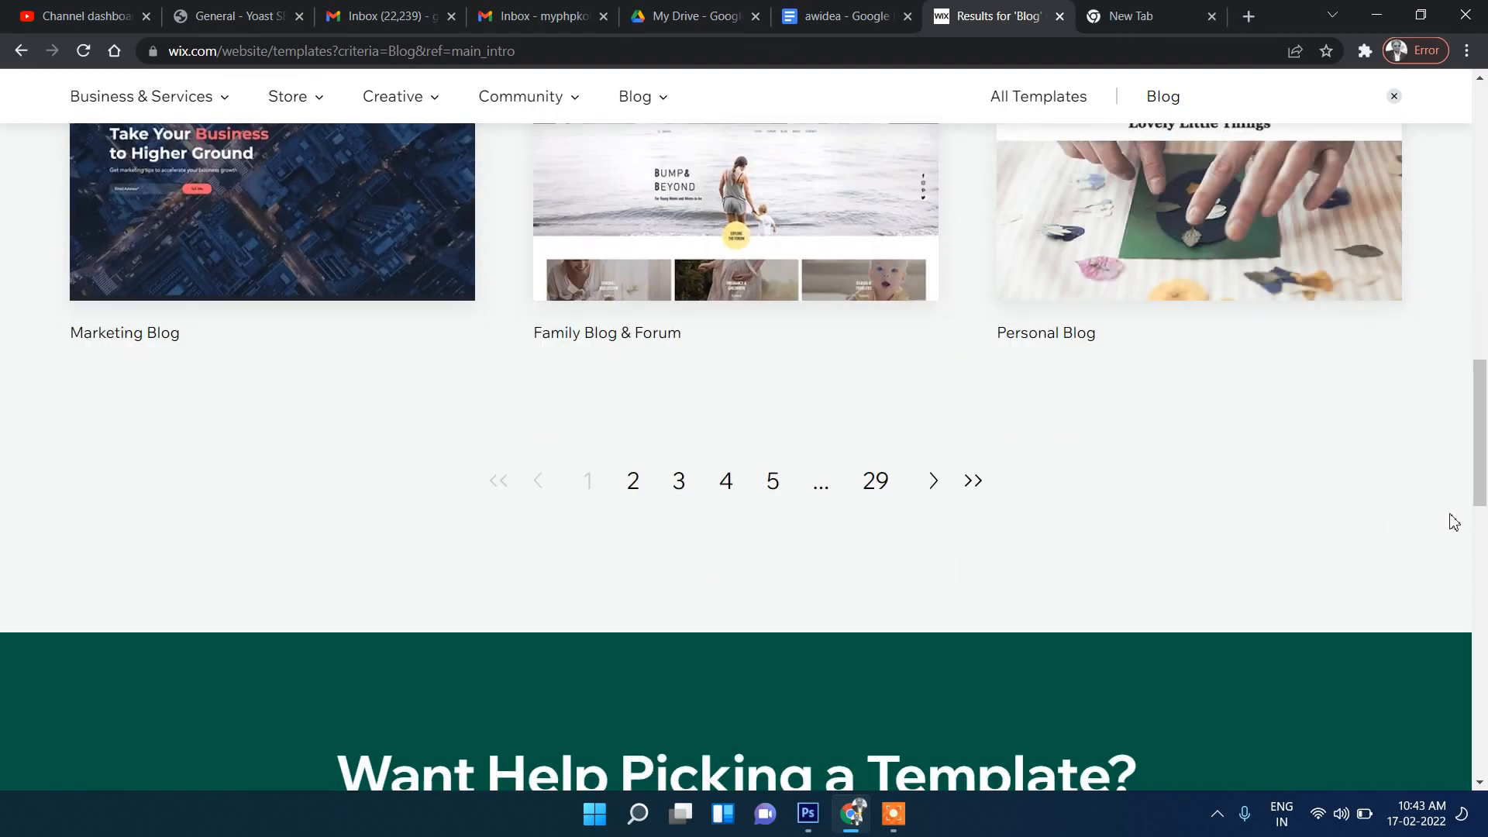
{"action": "scroll", "coordinate": [1396, 519], "scroll_direction": "up", "scroll_amount": 5}
{"action": "scroll", "coordinate": [1424, 521], "scroll_direction": "up", "scroll_amount": 7}
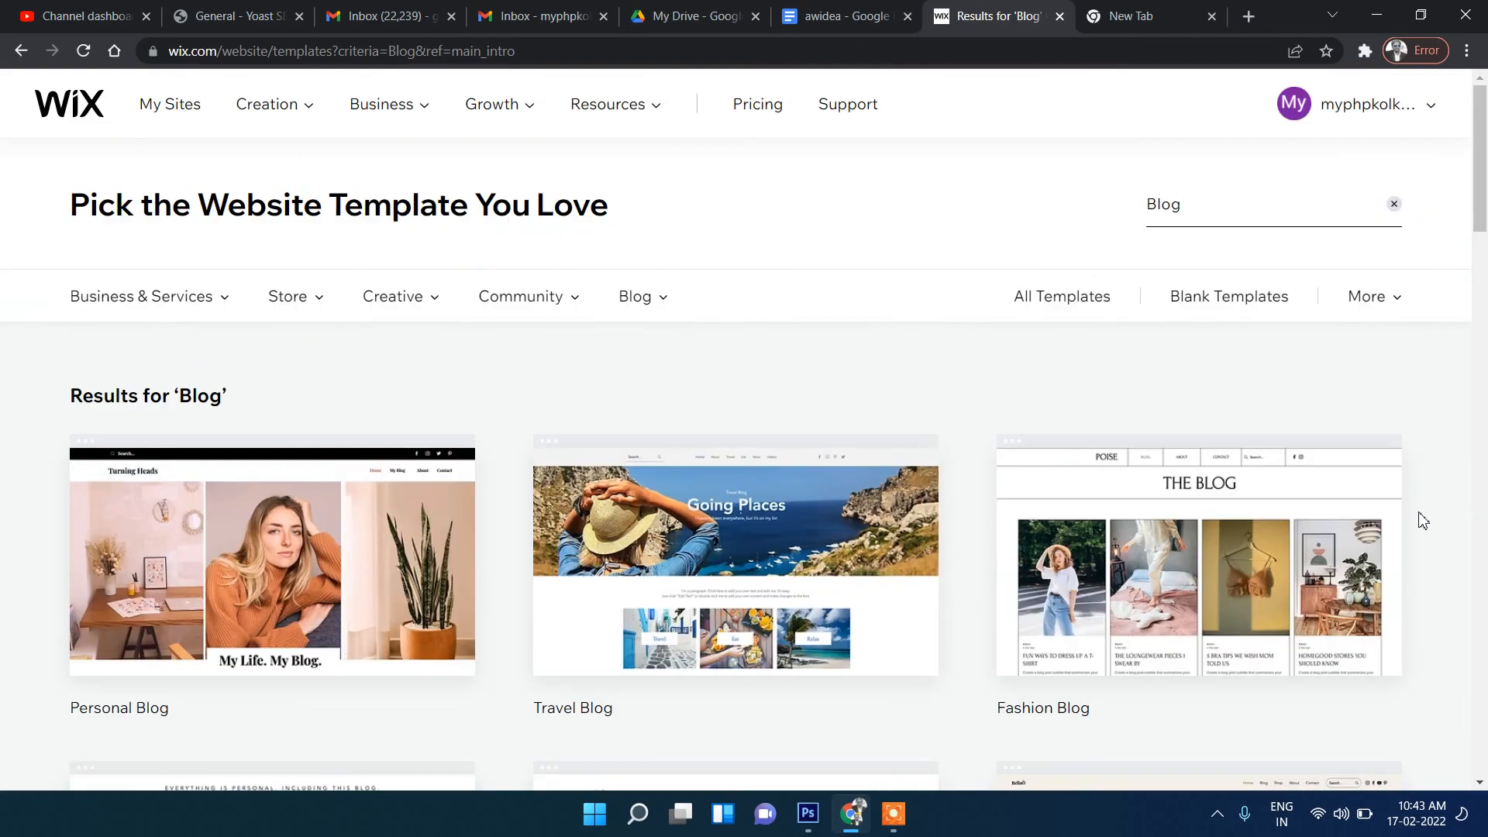
{"action": "scroll", "coordinate": [1486, 505], "scroll_direction": "down", "scroll_amount": 3}
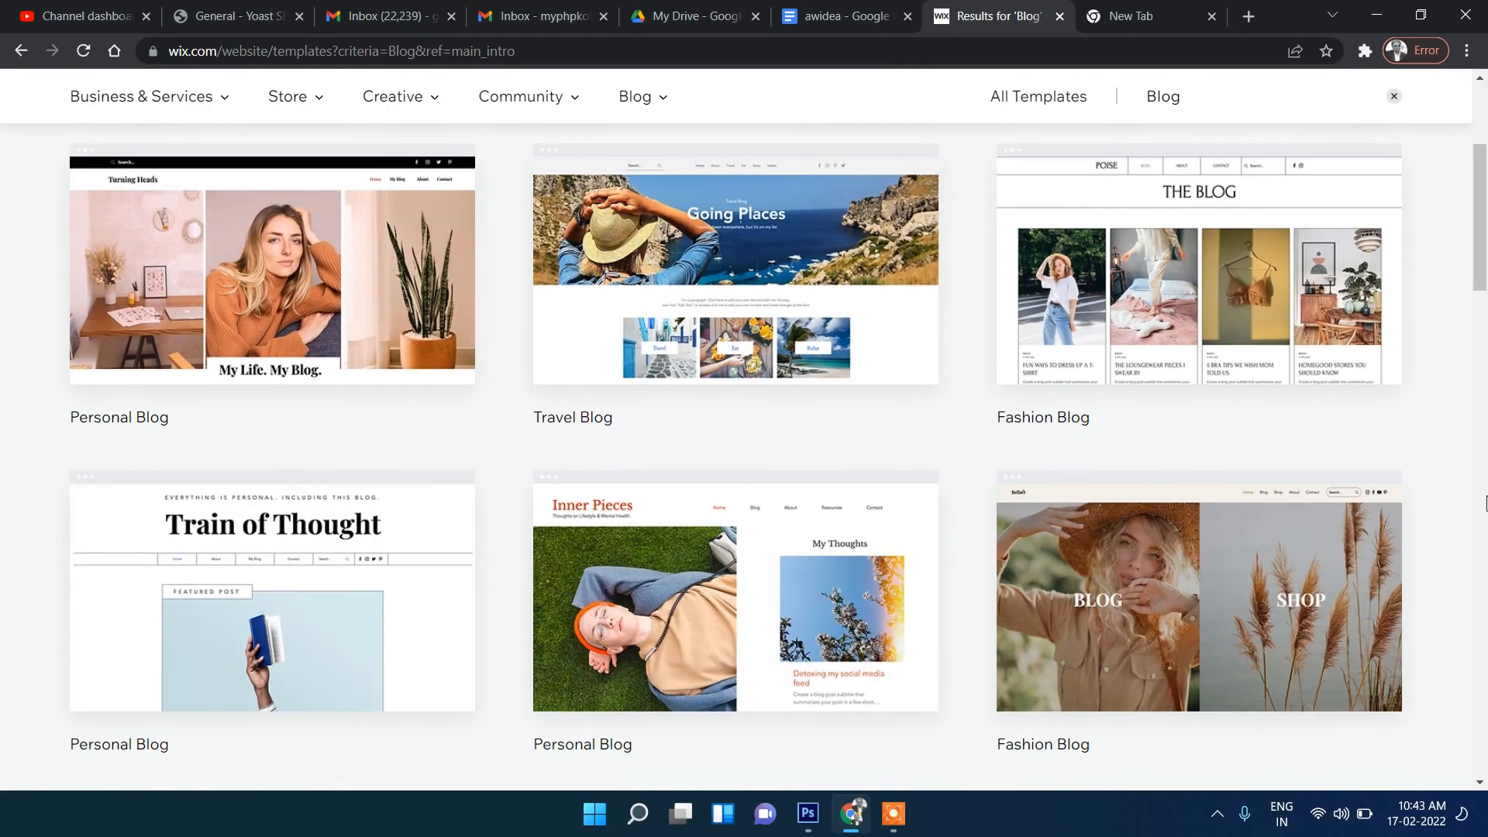
{"action": "scroll", "coordinate": [1486, 504], "scroll_direction": "down", "scroll_amount": 1}
{"action": "scroll", "coordinate": [1486, 503], "scroll_direction": "up", "scroll_amount": 6}
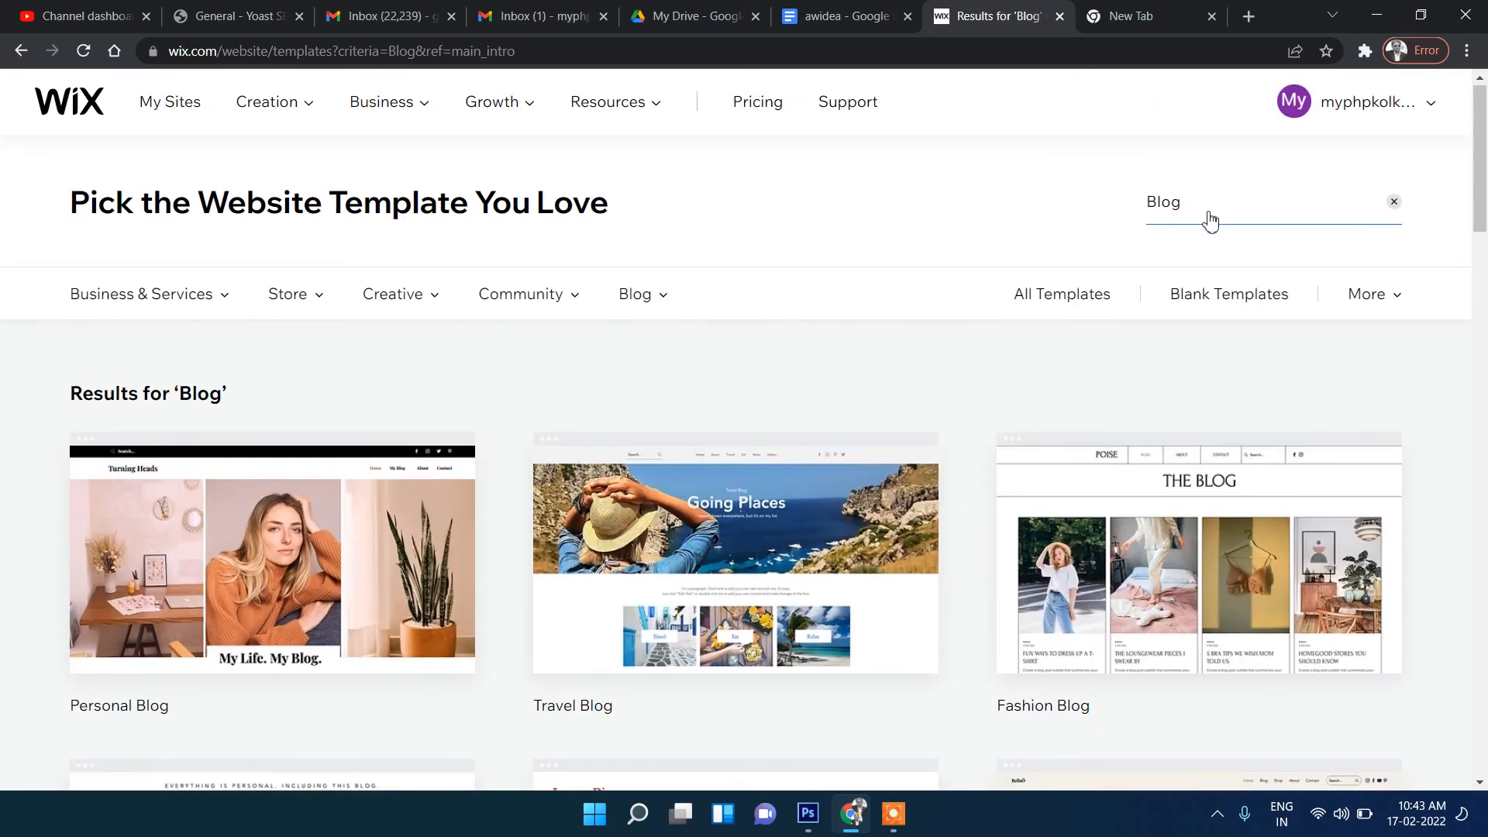
- Replace the template search term with "education" and choose the suggested search Educational Blog
{"action": "left_click", "coordinate": [1210, 221]}
{"action": "key", "text": "BackSpace"}
{"action": "key", "text": "BackSpace"}
{"action": "key", "text": "BackSpace"}
{"action": "key", "text": "BackSpace"}
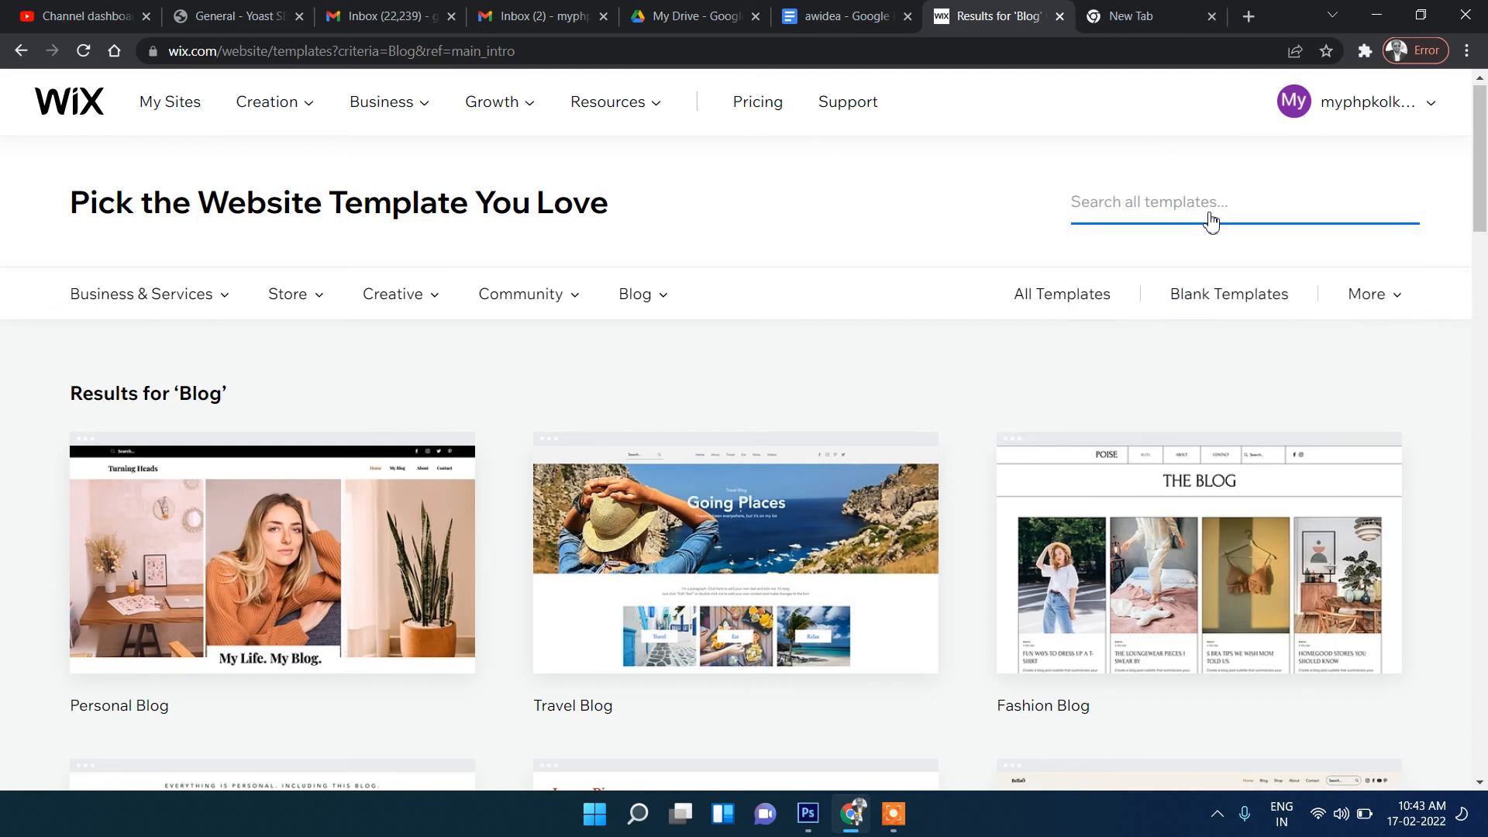
{"action": "type", "text": "education"}
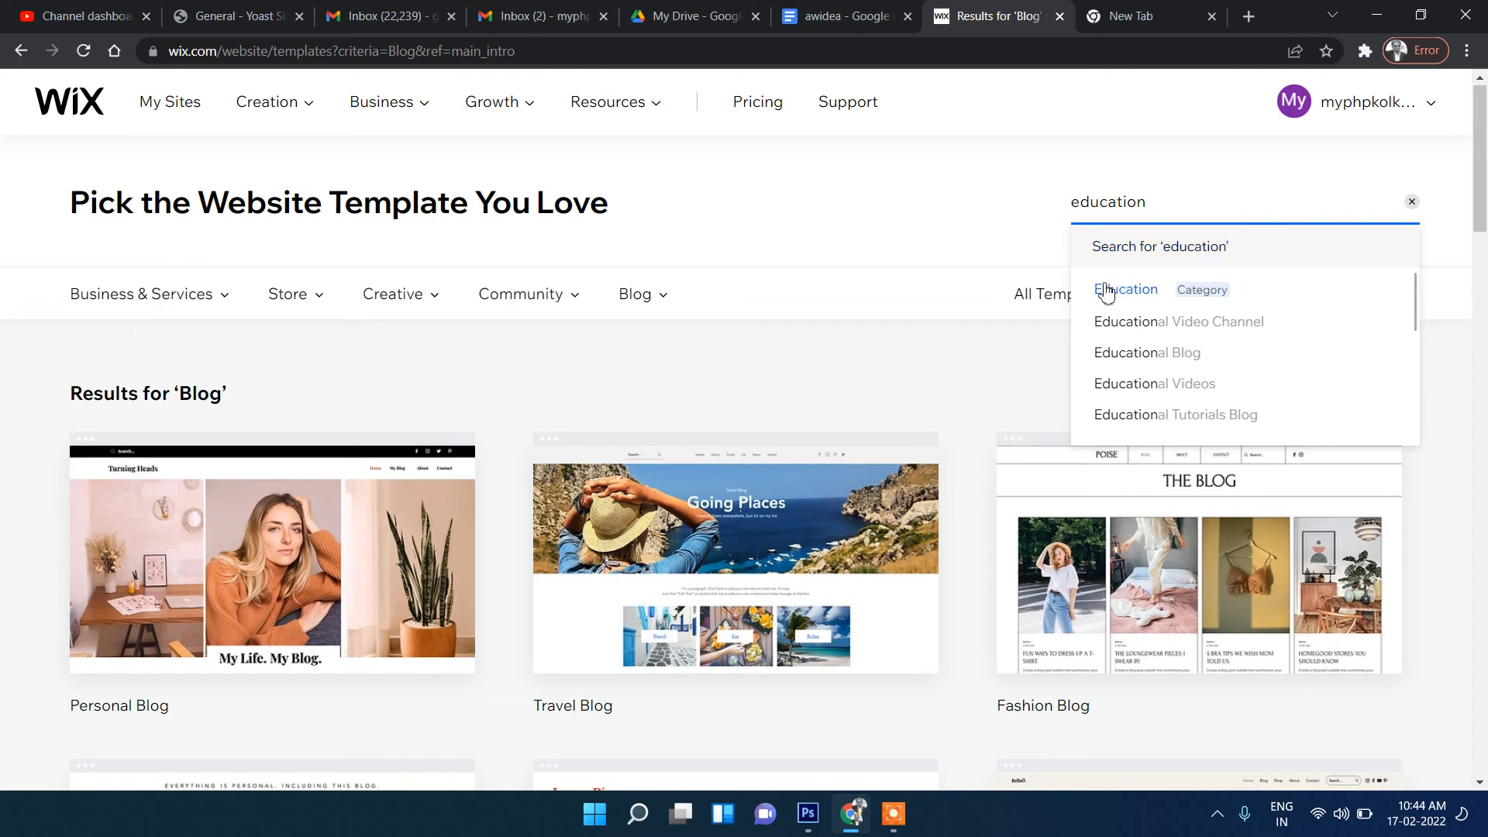
{"action": "left_click", "coordinate": [1109, 355]}
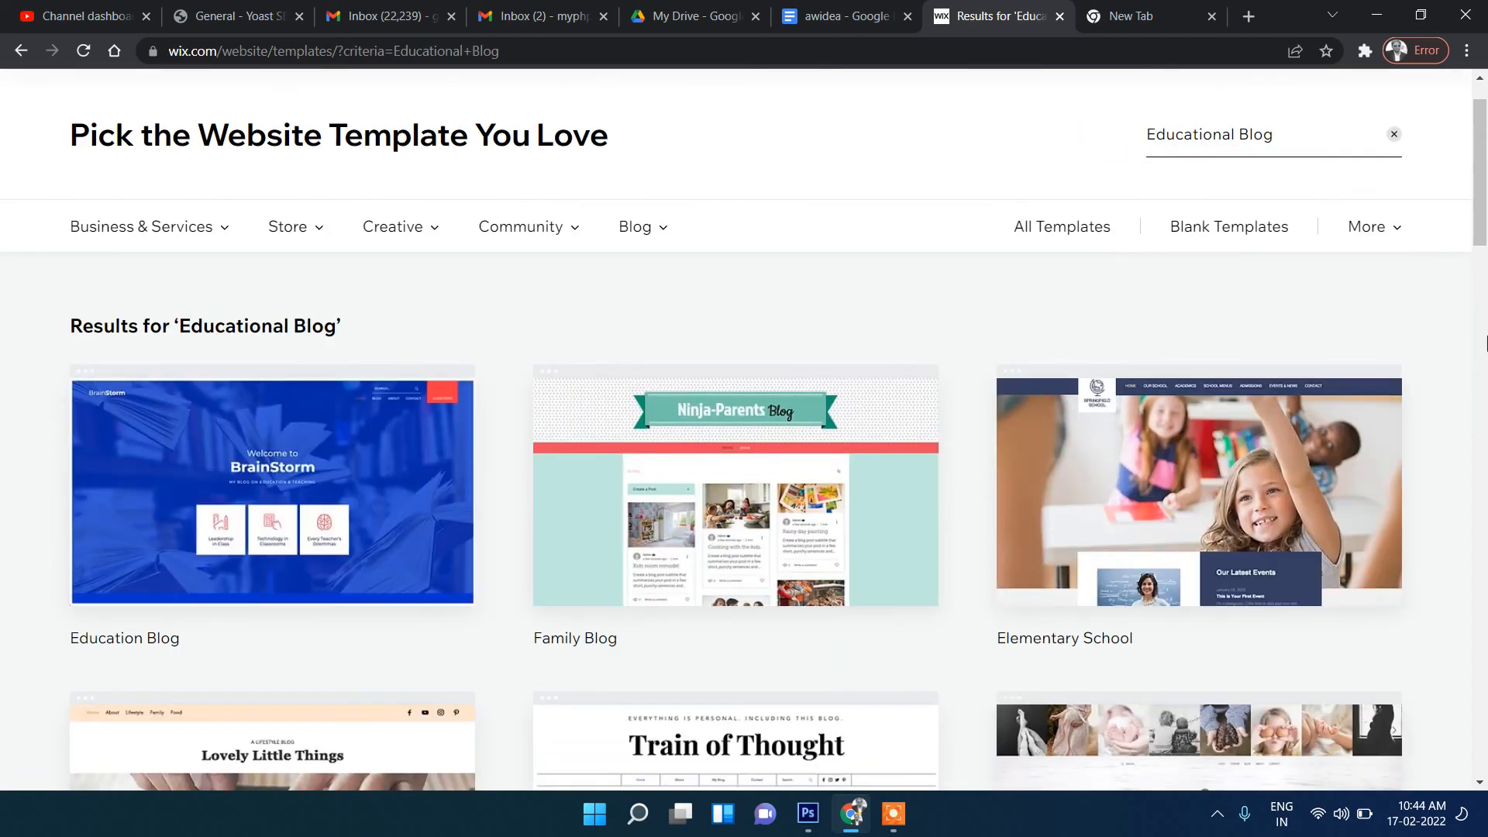
- Preview the Online School template from the second page of results and open it for editing
{"action": "scroll", "coordinate": [1485, 354], "scroll_direction": "down", "scroll_amount": 5}
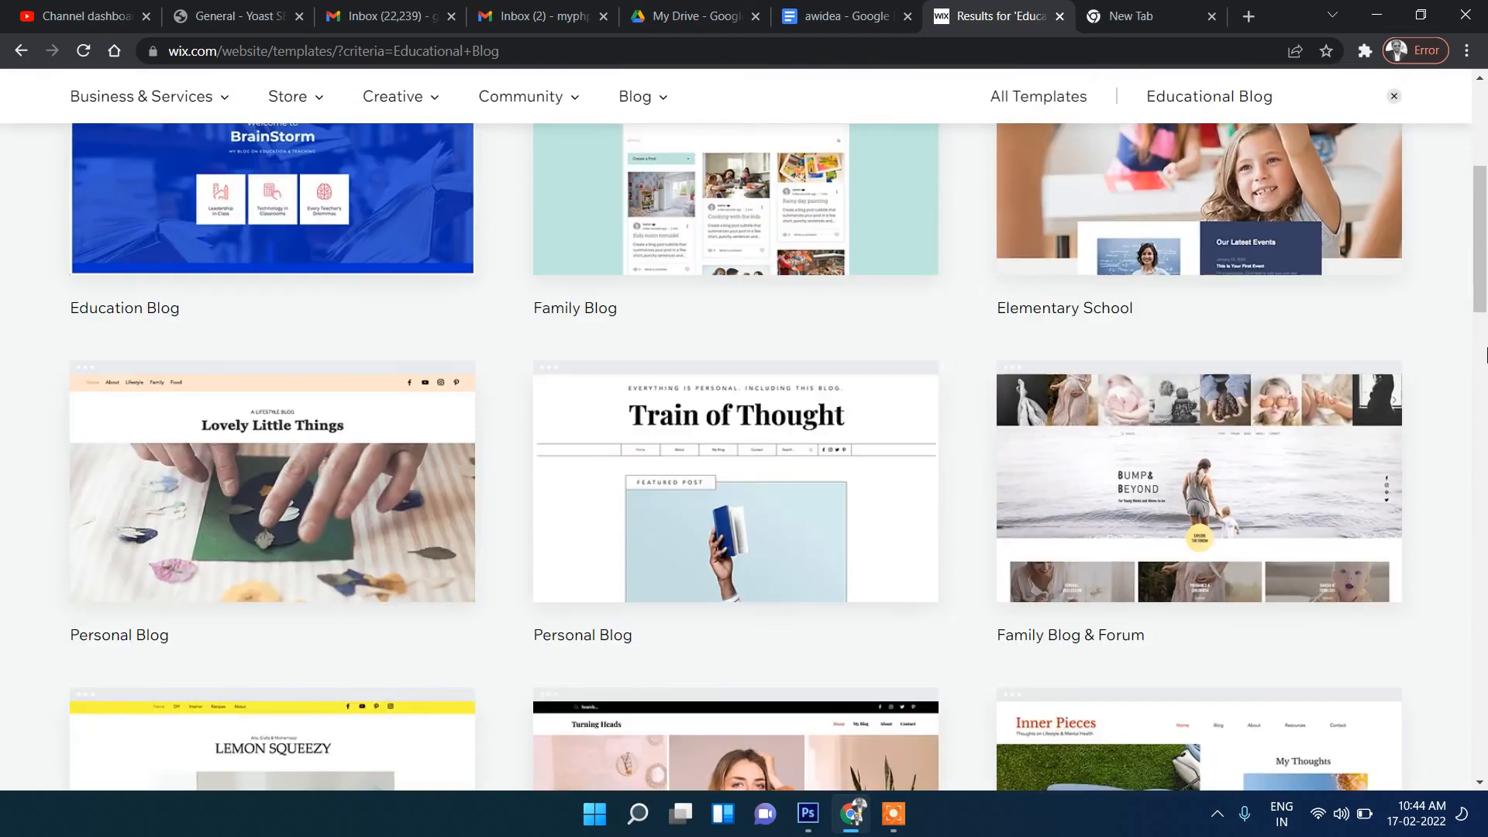
{"action": "scroll", "coordinate": [1486, 354], "scroll_direction": "down", "scroll_amount": 2}
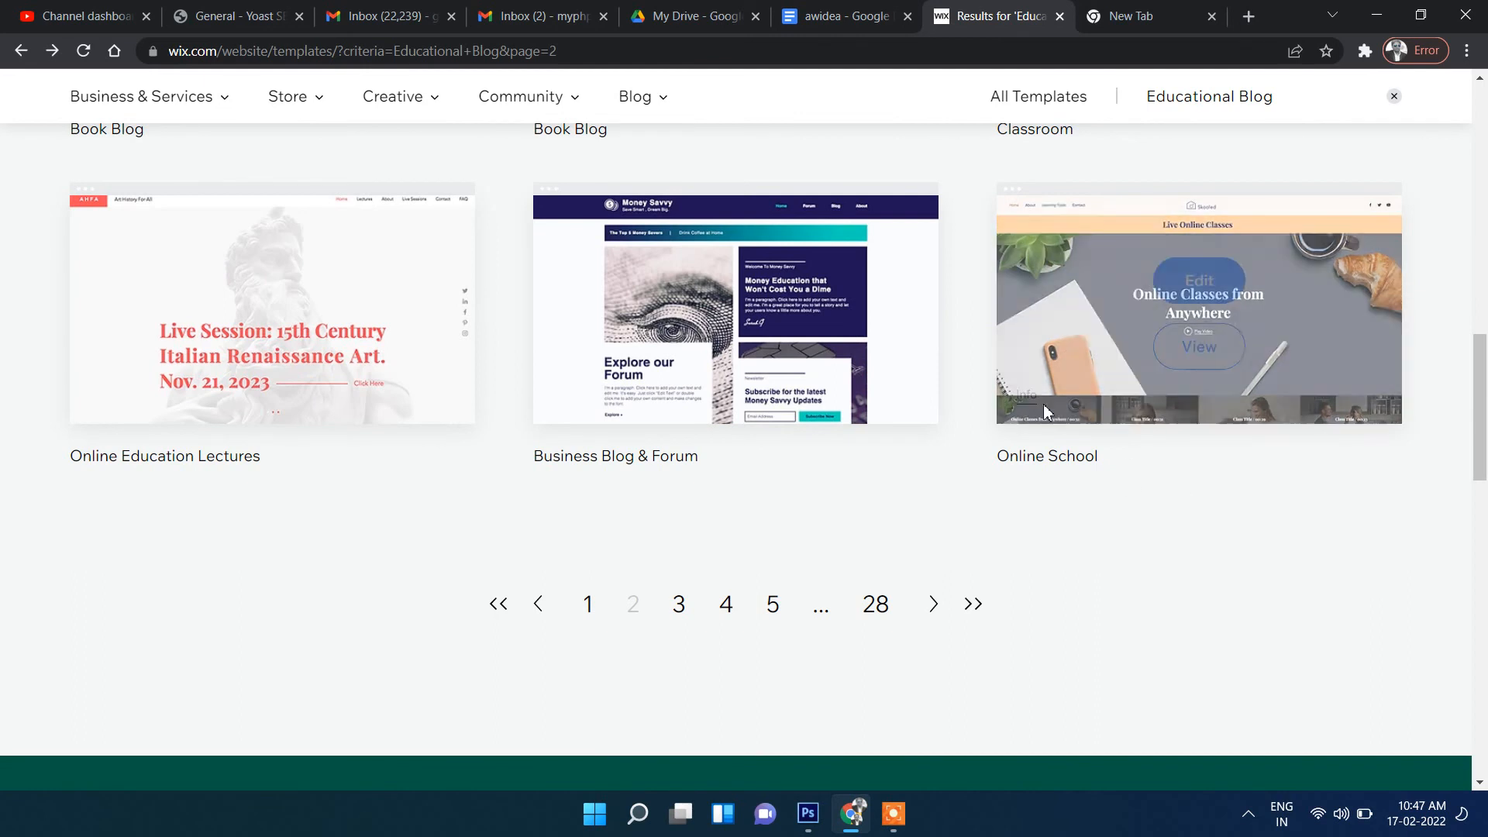
{"action": "mouse_move", "coordinate": [1146, 321]}
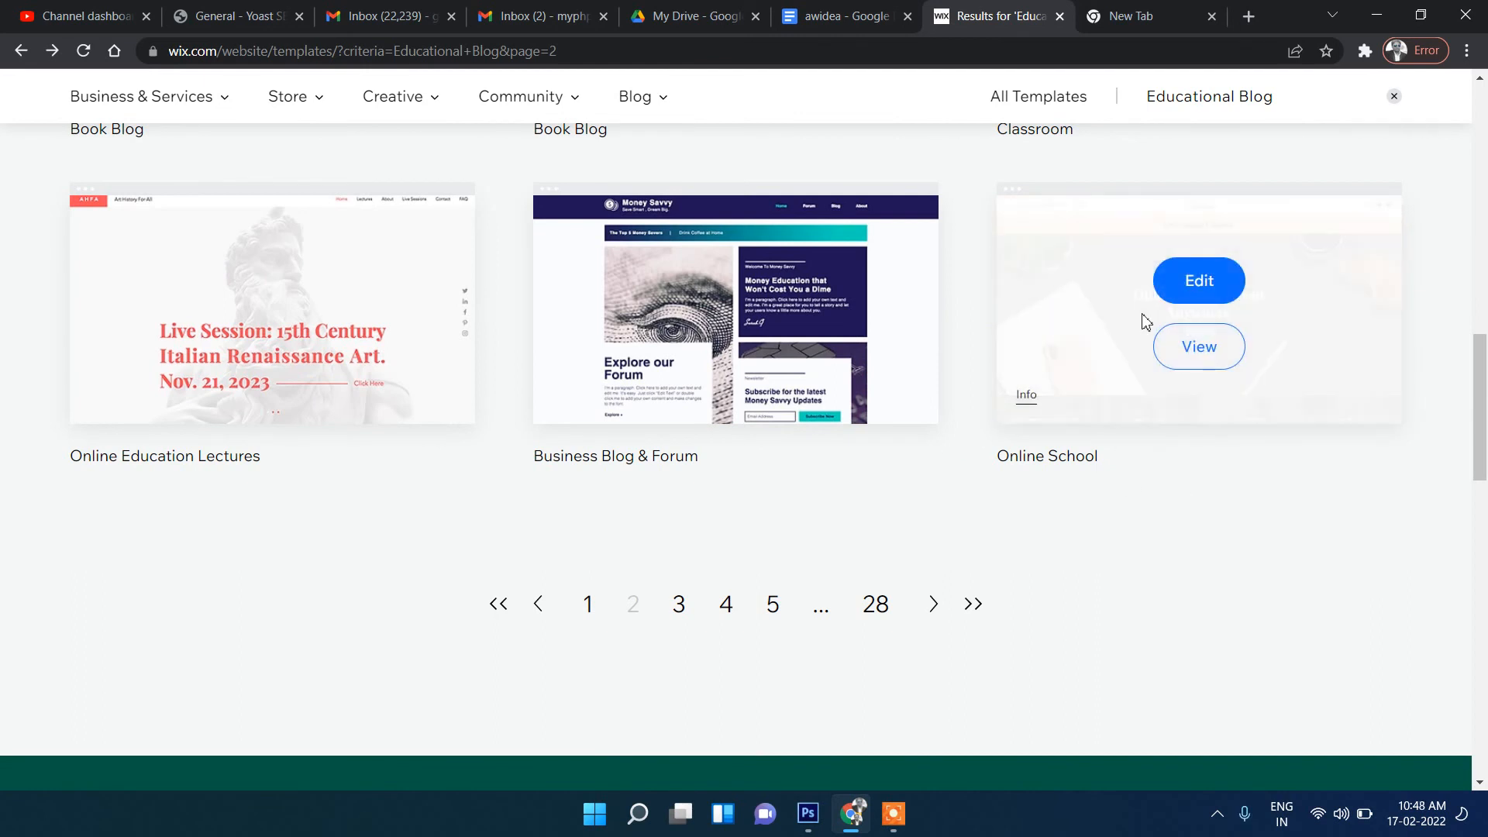
{"action": "left_click", "coordinate": [1197, 350]}
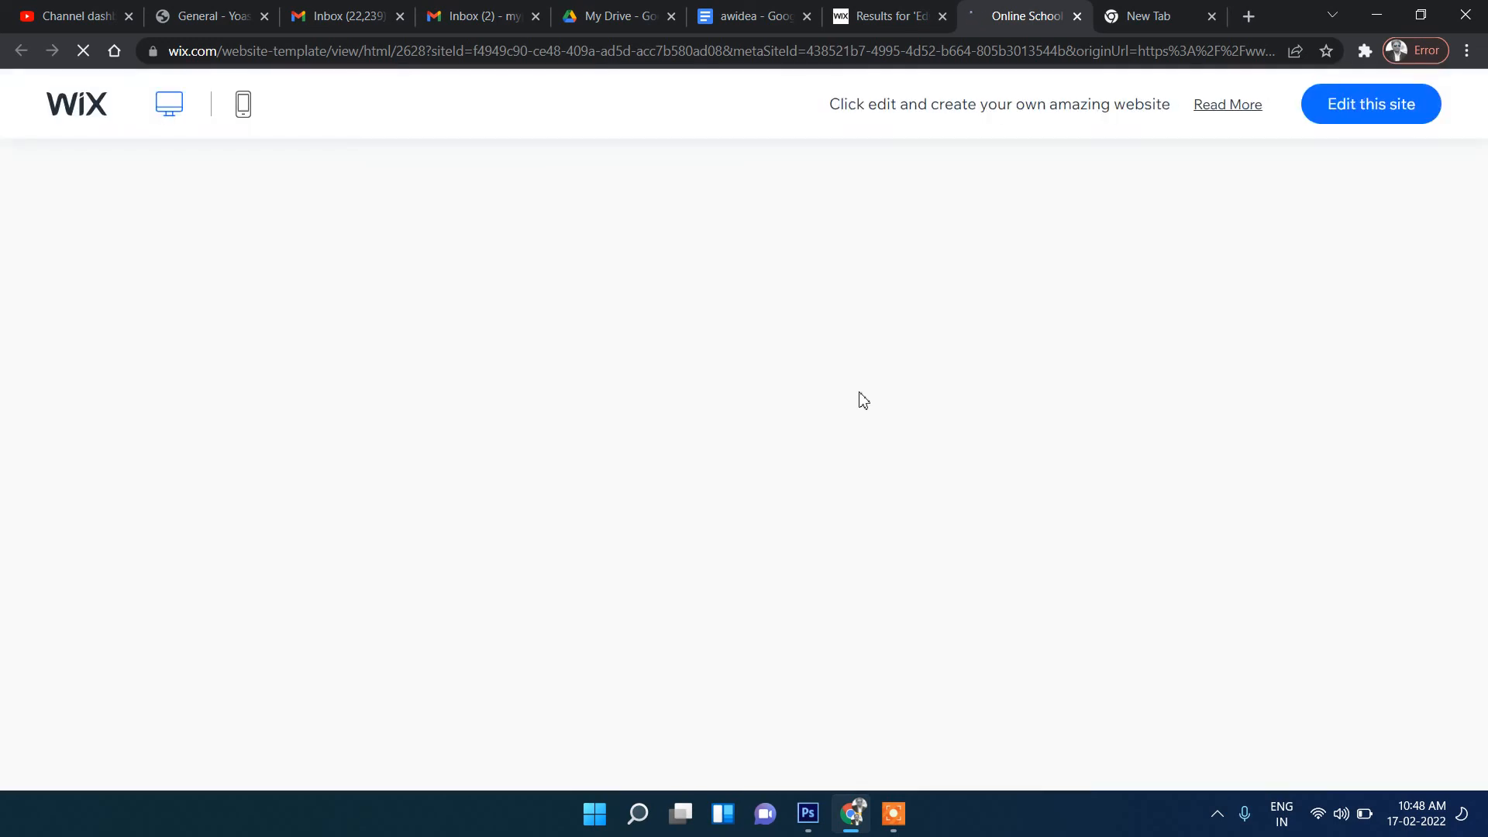
{"action": "scroll", "coordinate": [1002, 384], "scroll_direction": "down", "scroll_amount": 20}
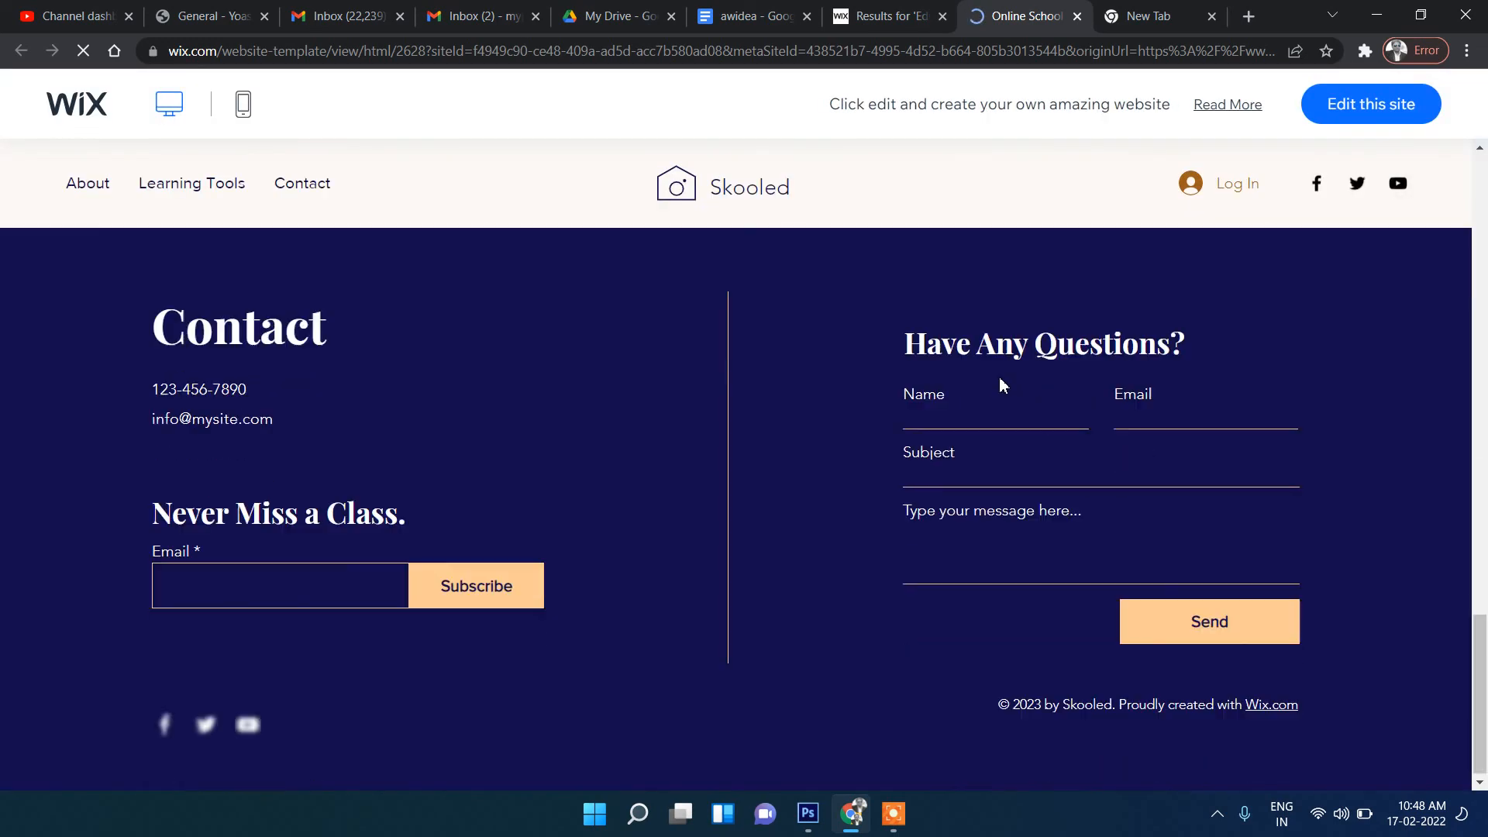
{"action": "scroll", "coordinate": [1000, 382], "scroll_direction": "up", "scroll_amount": 15}
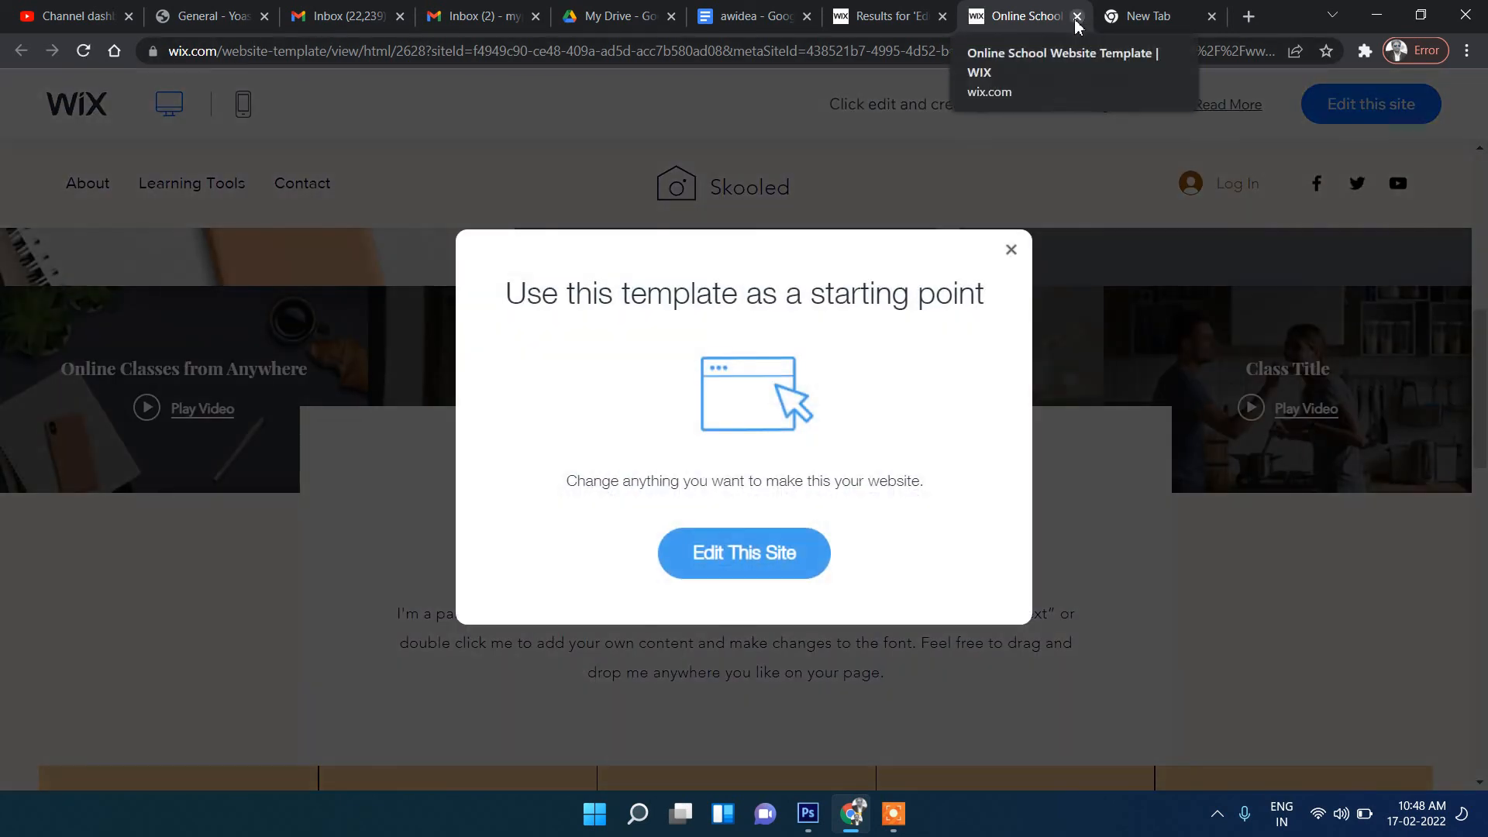
{"action": "left_click", "coordinate": [749, 566]}
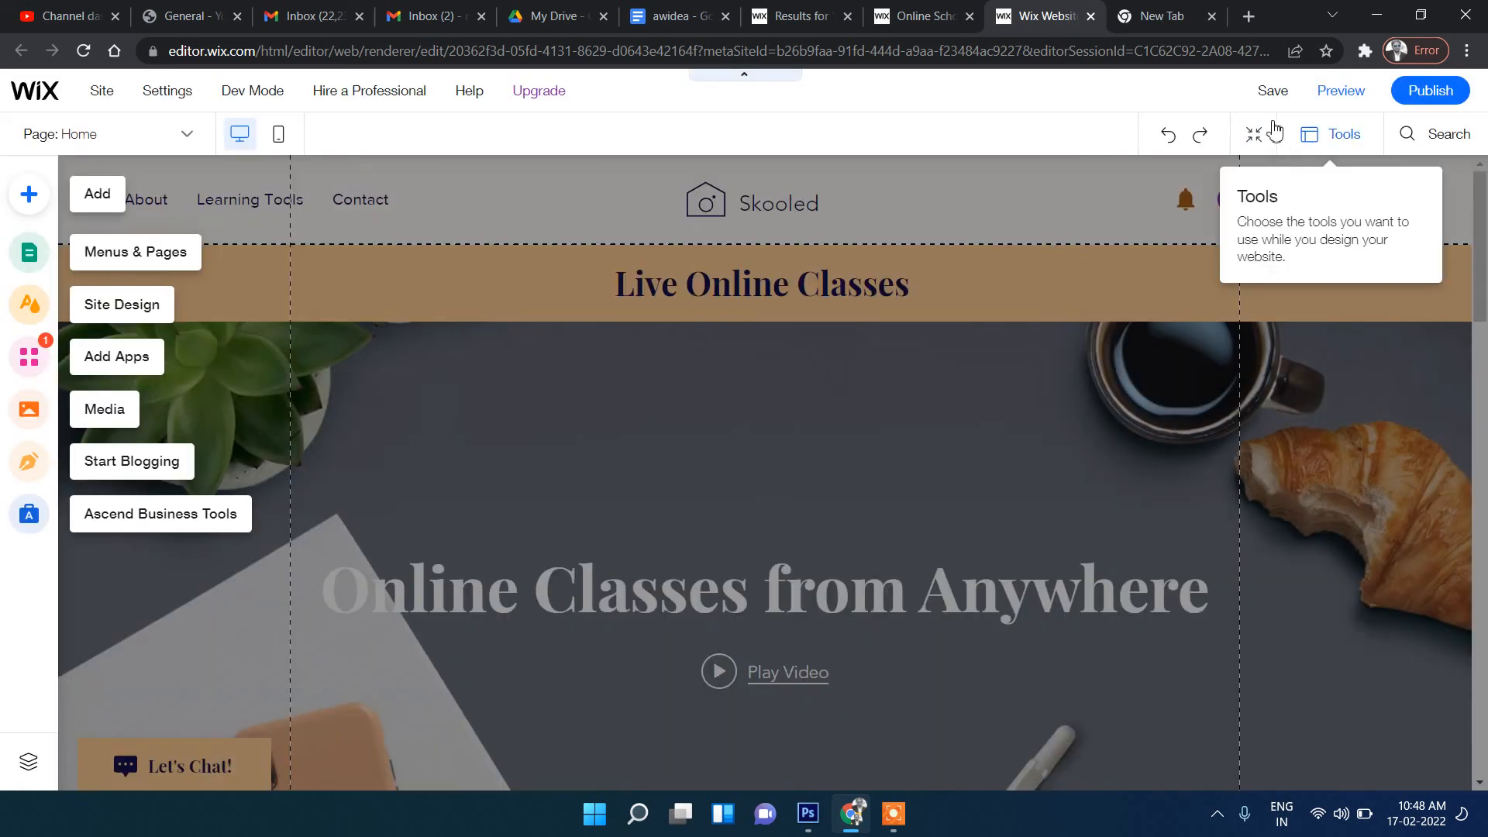
- Start publishing the site and keep the free Wix.com domain with the address ending php-training
{"action": "left_click", "coordinate": [109, 97]}
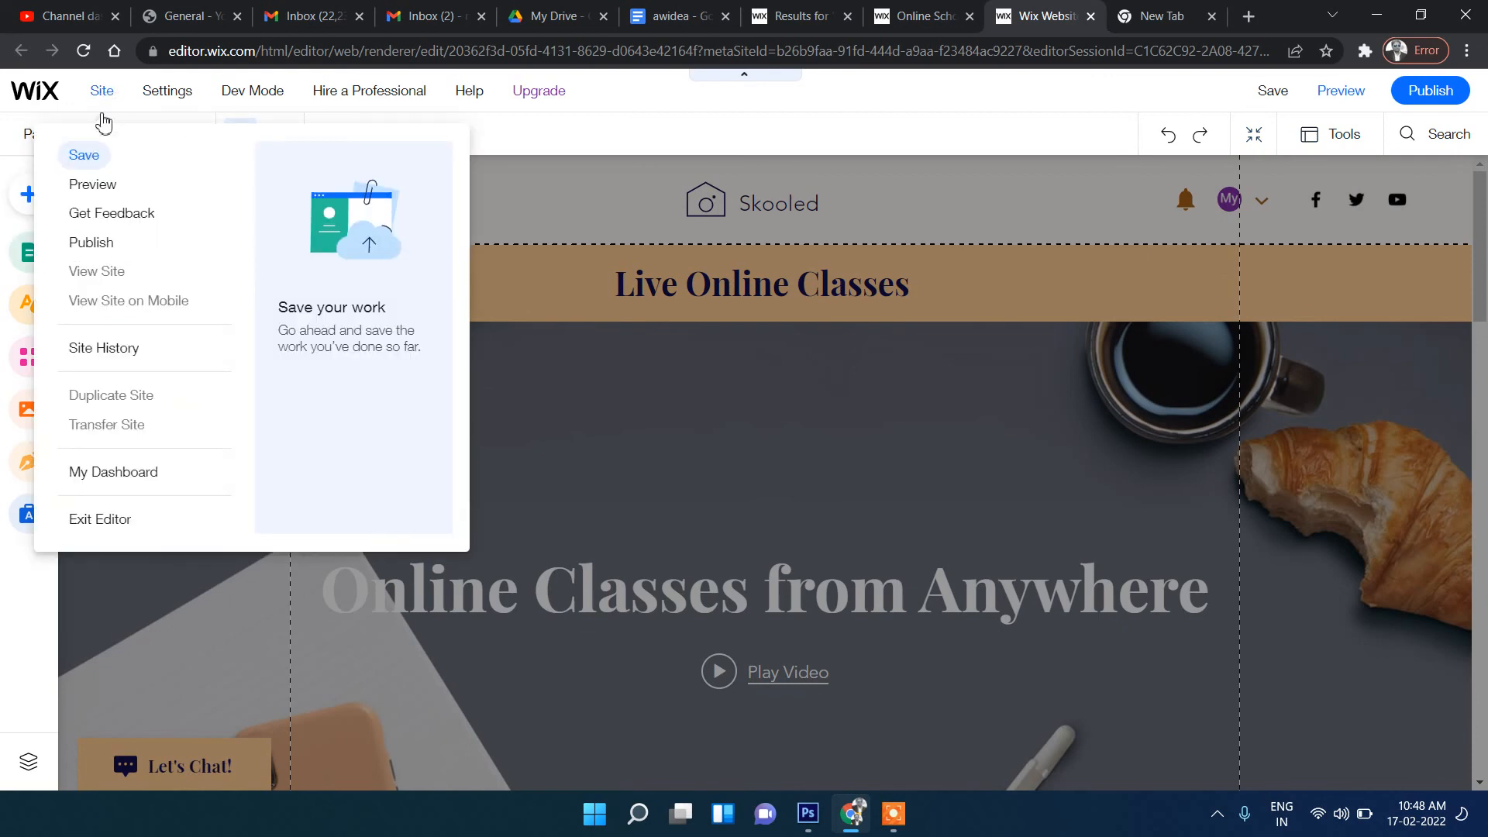
{"action": "left_click", "coordinate": [1433, 91]}
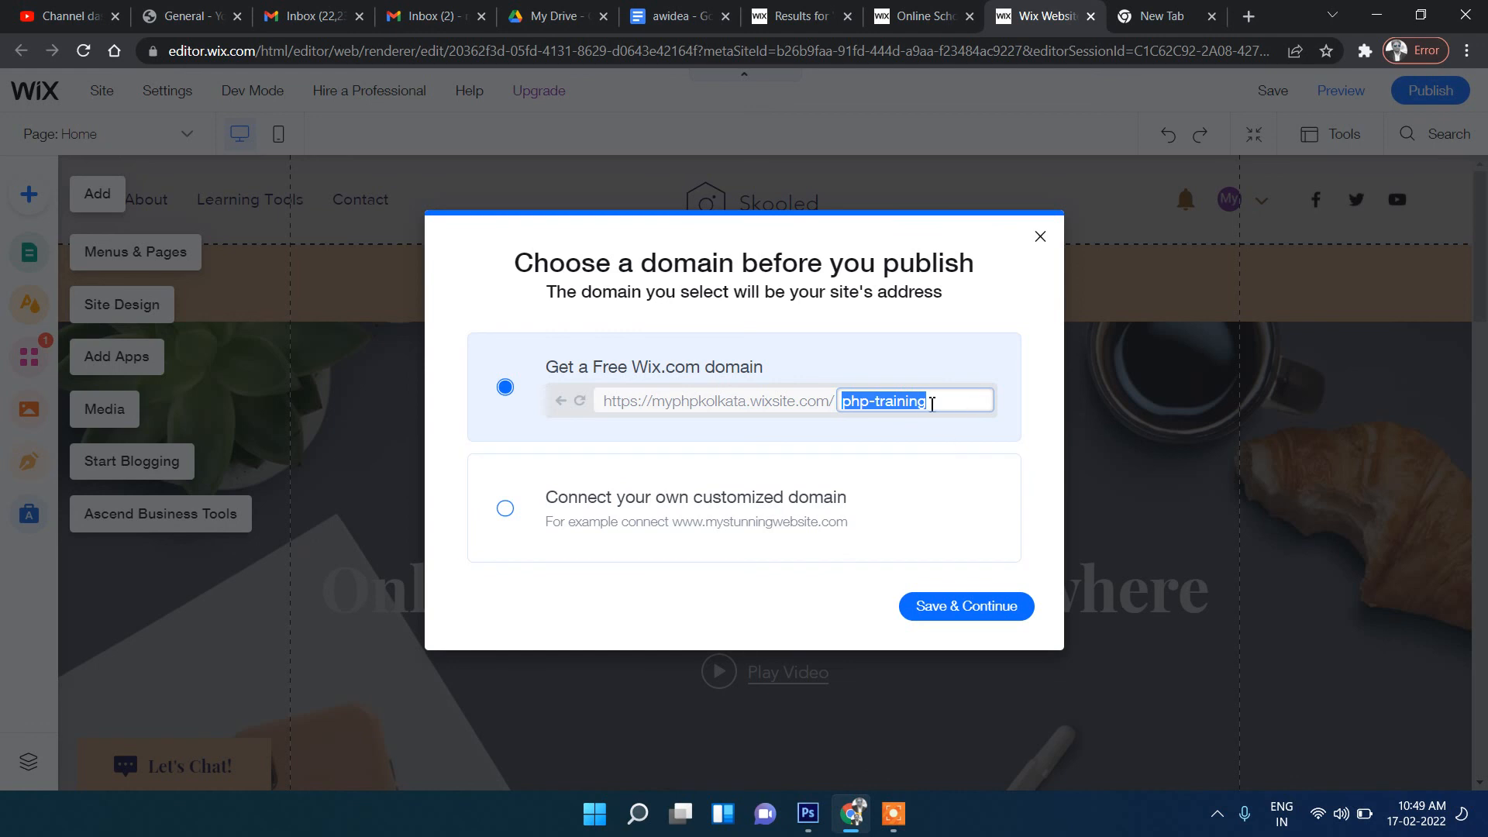
{"action": "left_click", "coordinate": [949, 401]}
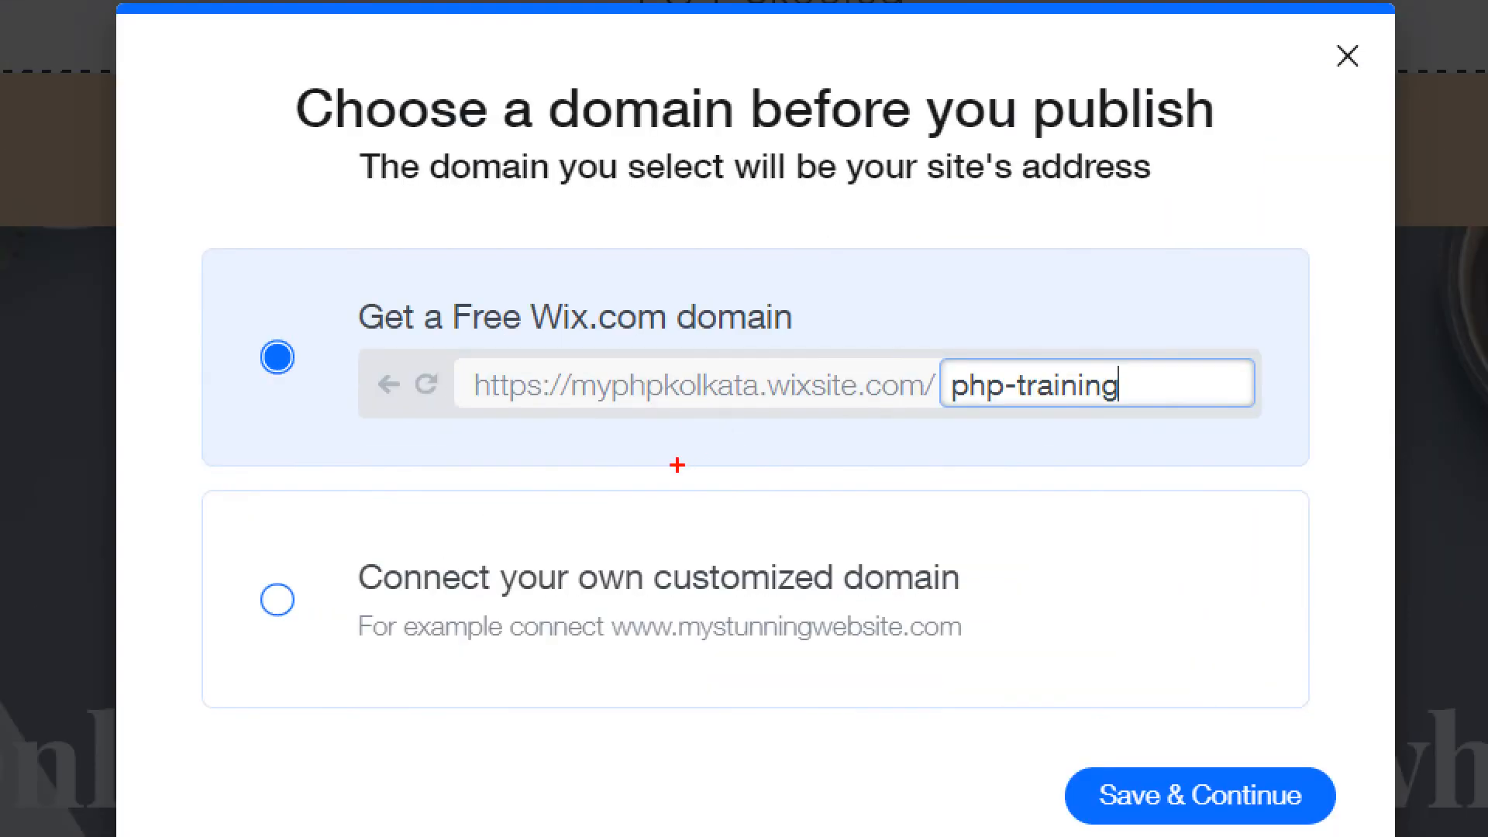
{"action": "left_click_drag", "start_coordinate": [574, 425], "coordinate": [746, 418]}
{"action": "left_click_drag", "start_coordinate": [943, 428], "coordinate": [1220, 416]}
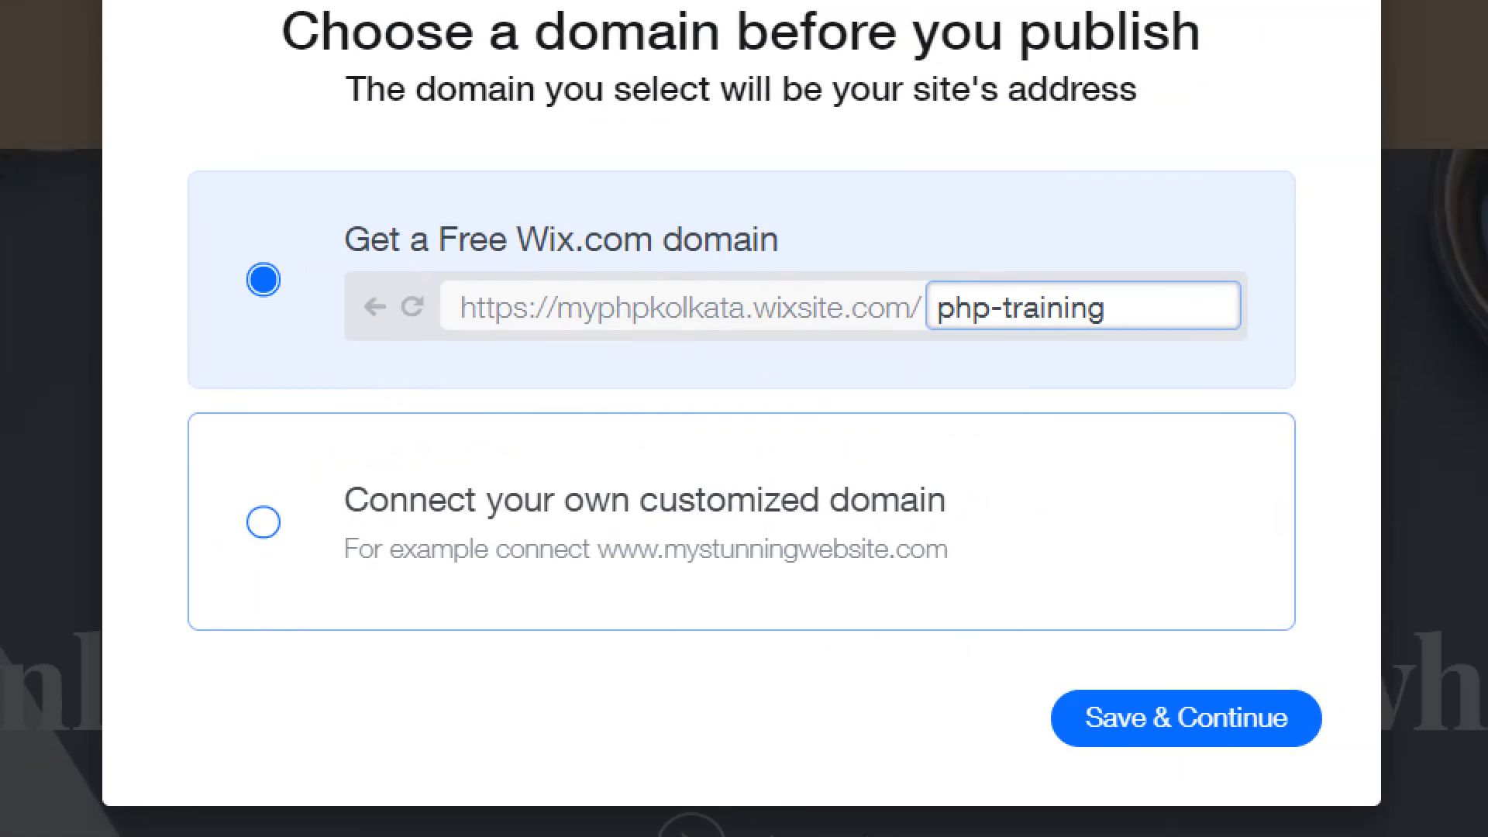
{"action": "left_click_drag", "start_coordinate": [273, 564], "coordinate": [1272, 548]}
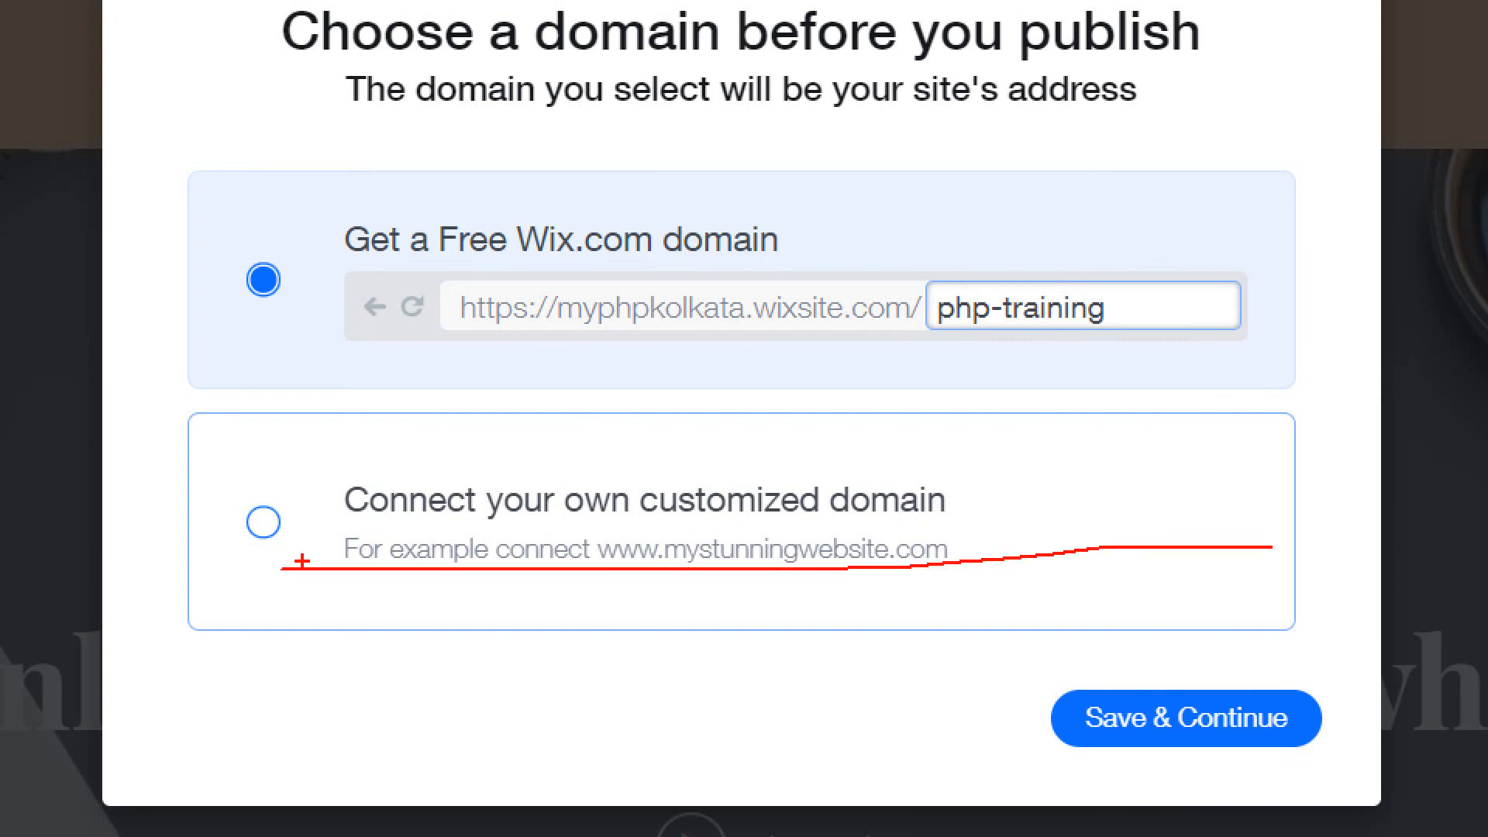
{"action": "mouse_move", "coordinate": [303, 561]}
{"action": "left_mouse_down"}
{"action": "mouse_move", "coordinate": [1172, 561]}
{"action": "mouse_move", "coordinate": [539, 558]}
{"action": "mouse_move", "coordinate": [896, 555]}
{"action": "left_mouse_up"}
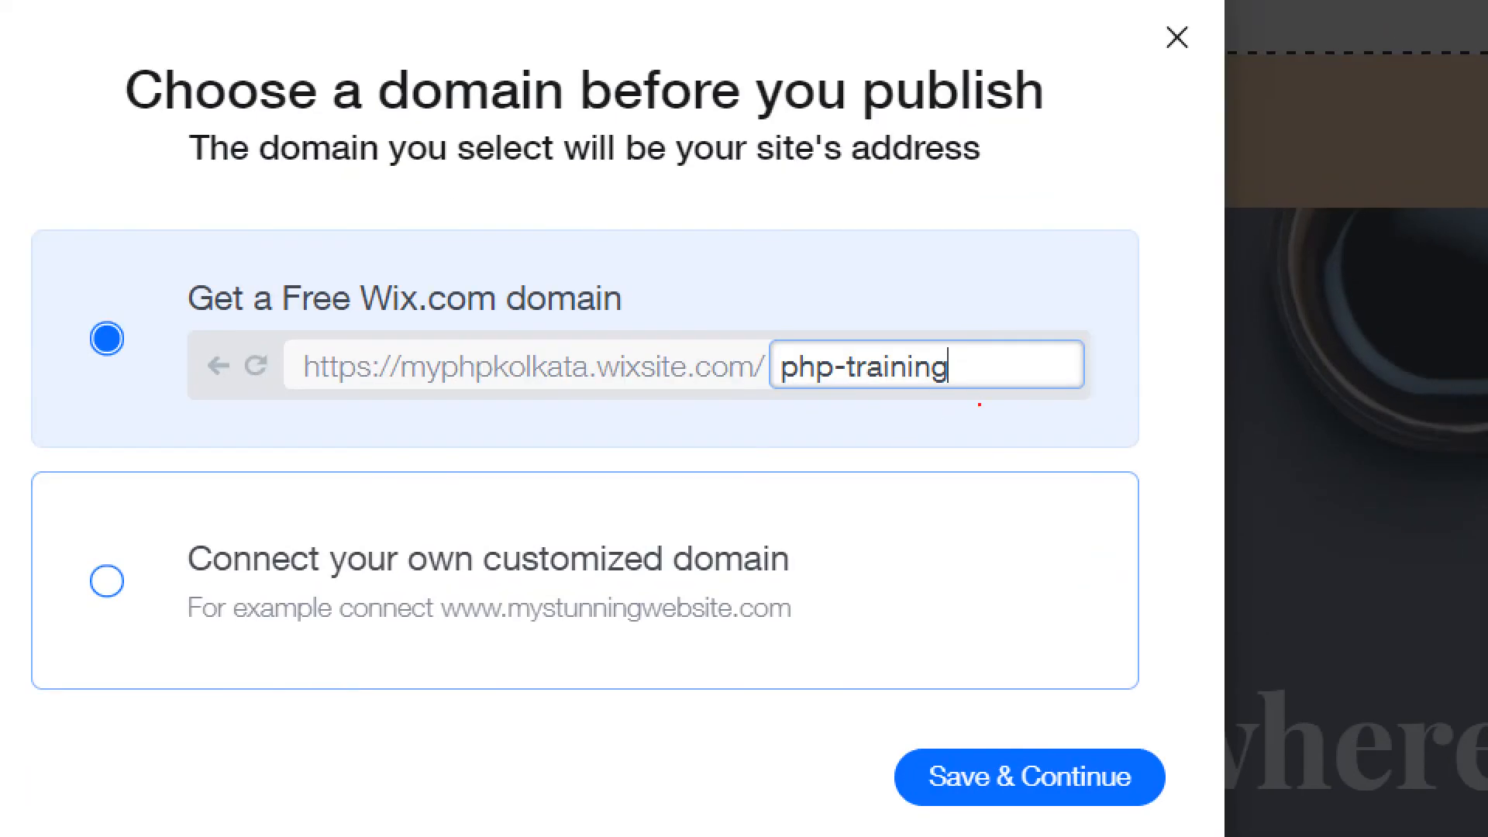
{"action": "left_click_drag", "start_coordinate": [980, 404], "coordinate": [1097, 305]}
{"action": "key", "text": "Escape"}
- Save the site with the chosen free domain and publish it
{"action": "left_click", "coordinate": [949, 613]}
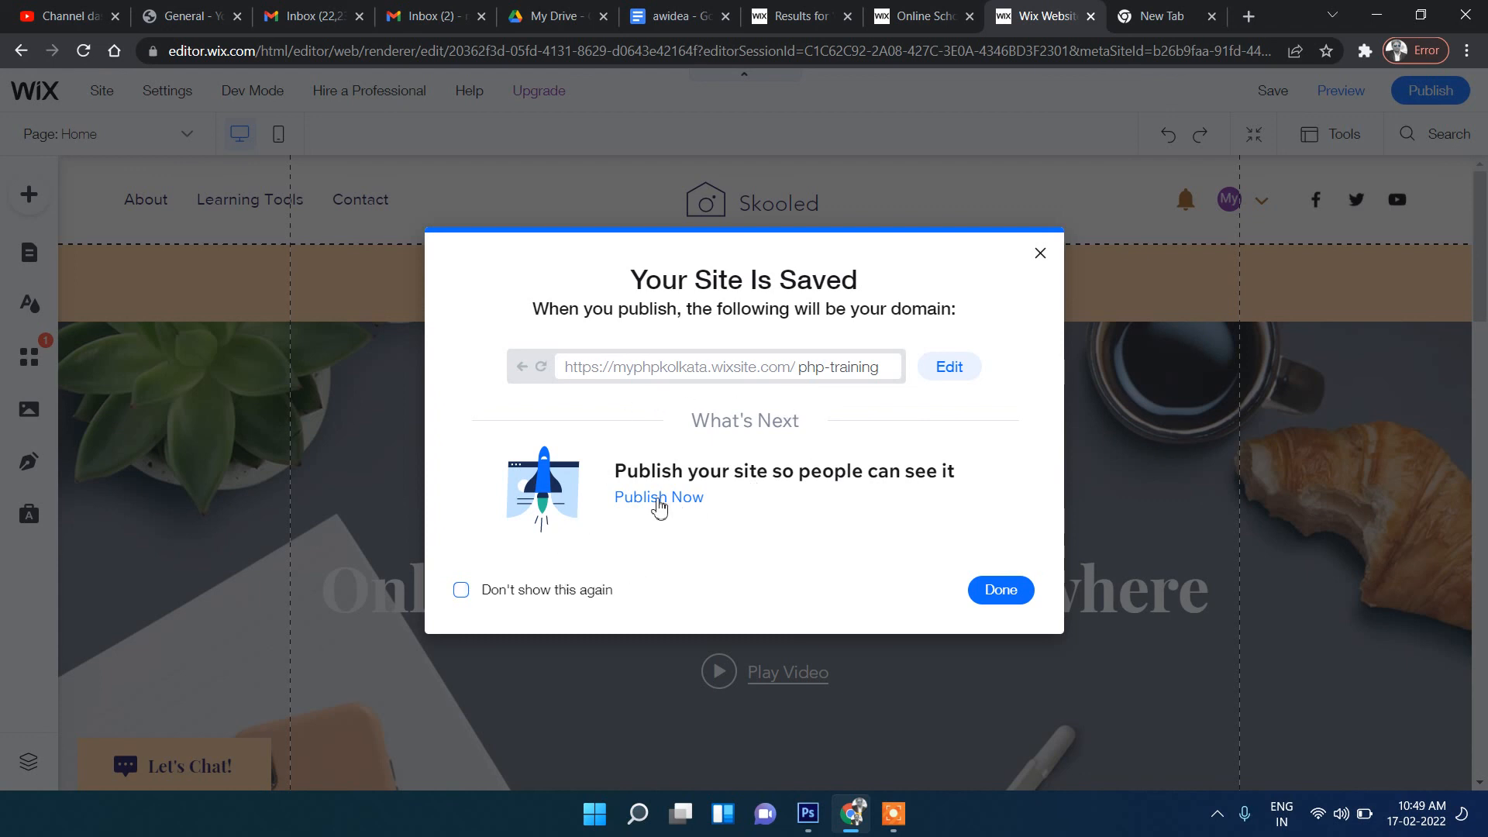
{"action": "left_click", "coordinate": [658, 501]}
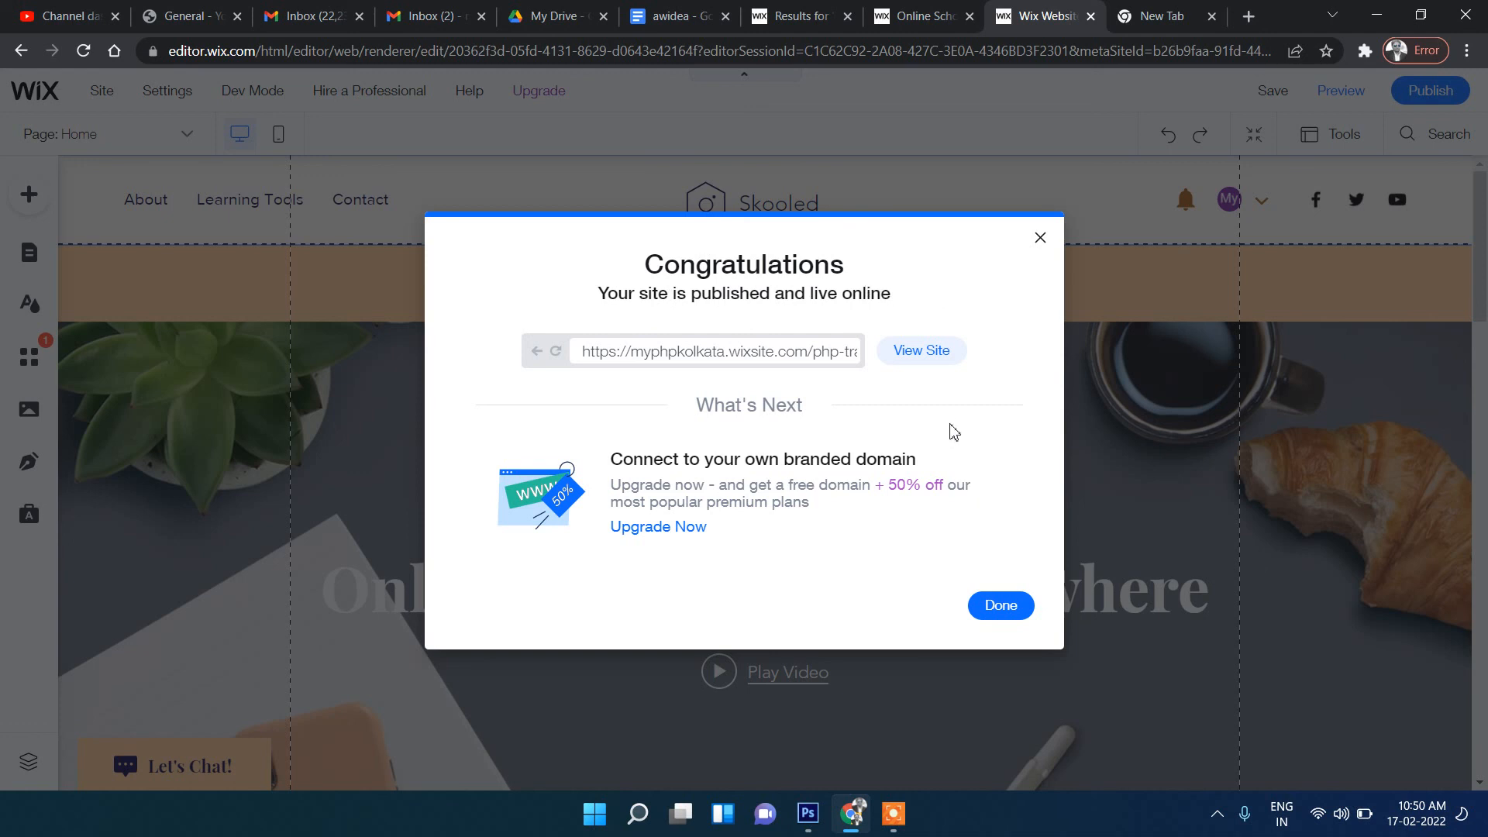
- Open the published site and look through its home page, closing the newsletter subscription pop-up
{"action": "left_click", "coordinate": [934, 363]}
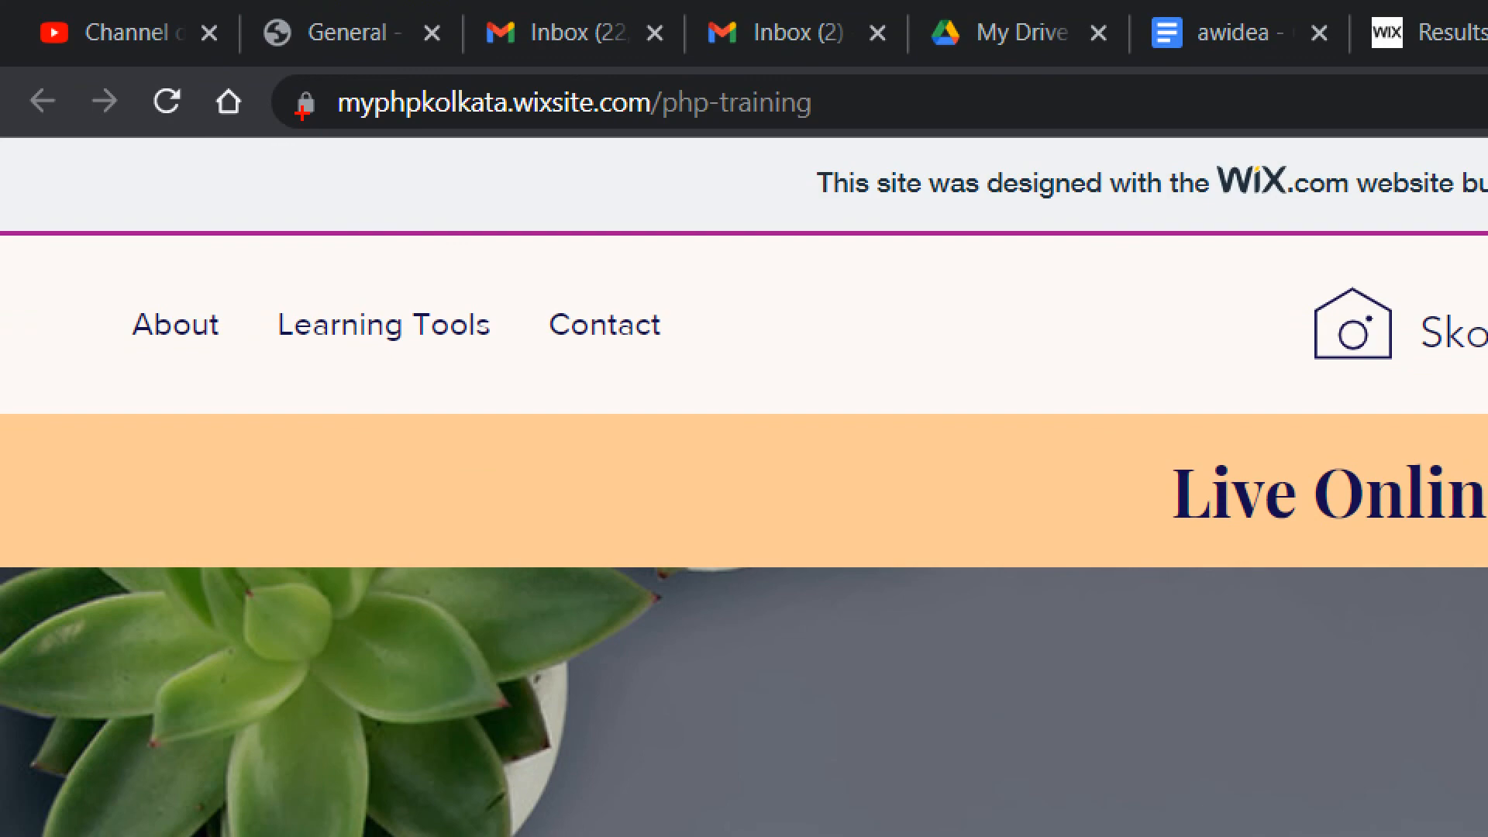
{"action": "mouse_move", "coordinate": [288, 76]}
{"action": "left_mouse_down"}
{"action": "mouse_move", "coordinate": [377, 318]}
{"action": "mouse_move", "coordinate": [970, 136]}
{"action": "mouse_move", "coordinate": [289, 74]}
{"action": "left_mouse_up"}
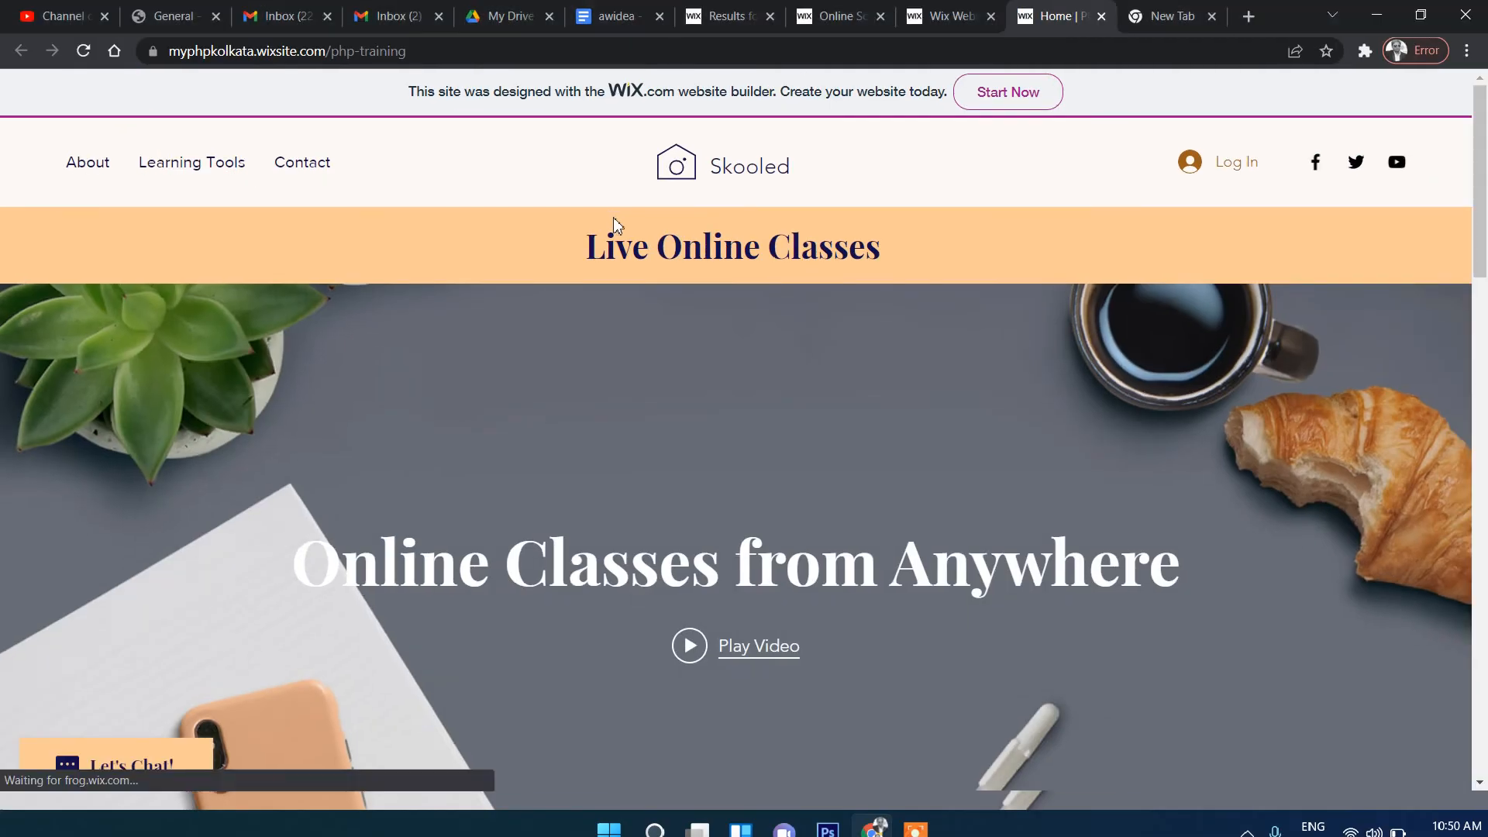
{"action": "scroll", "coordinate": [959, 445], "scroll_direction": "down", "scroll_amount": 10}
{"action": "scroll", "coordinate": [834, 464], "scroll_direction": "up", "scroll_amount": 10}
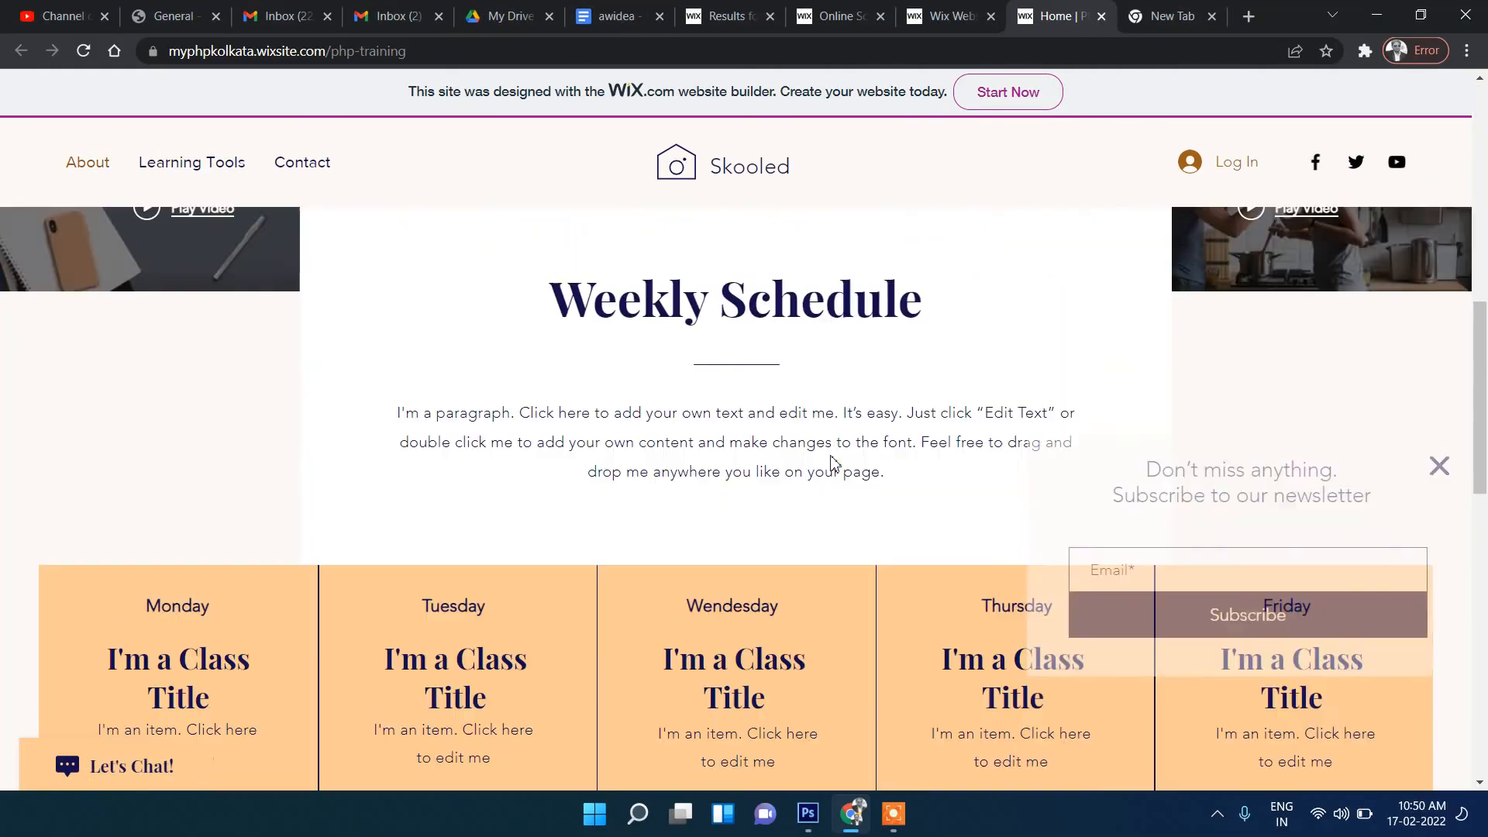
{"action": "left_click", "coordinate": [1434, 469]}
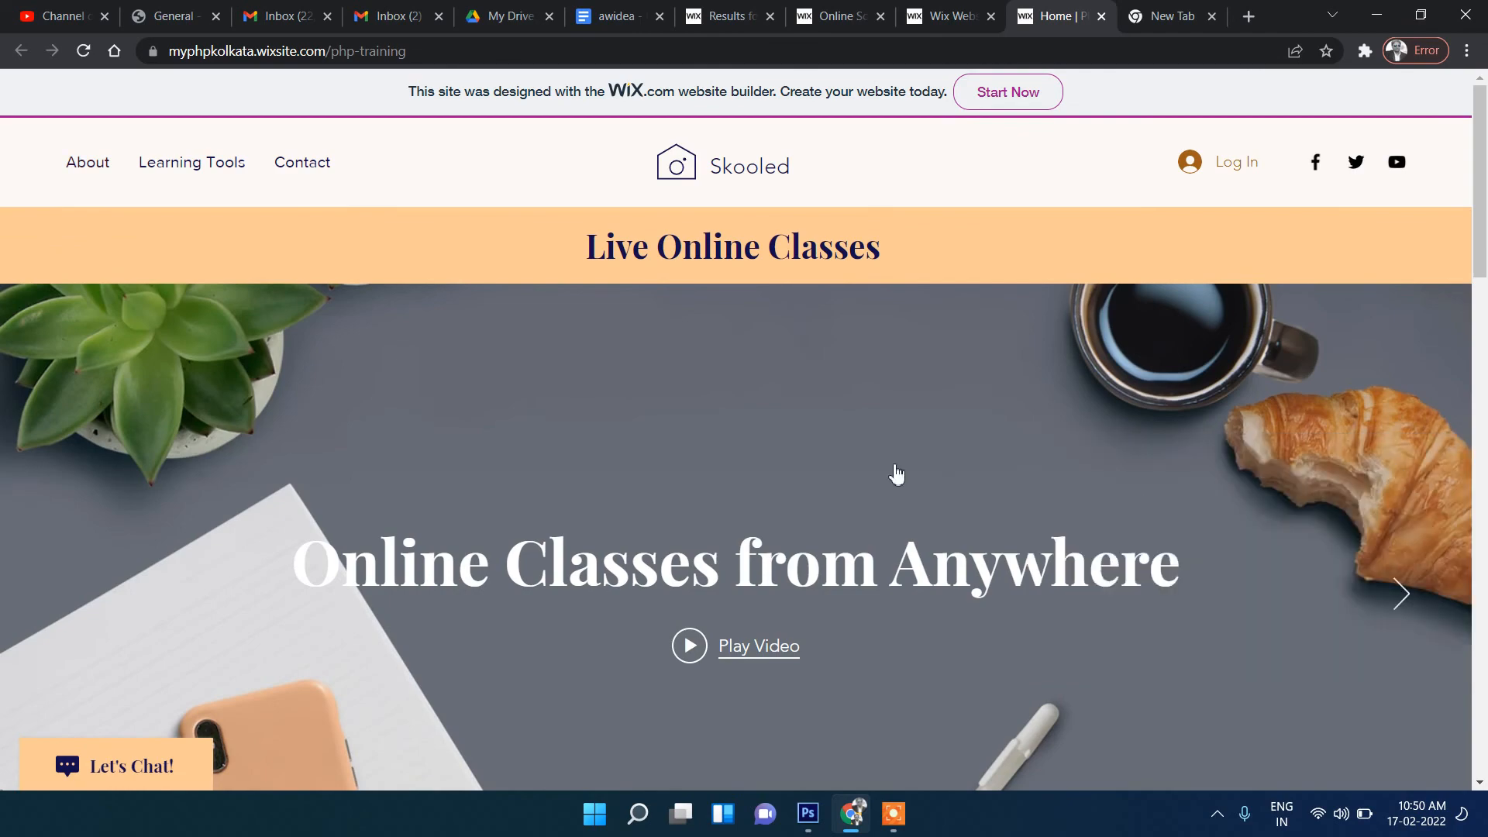
{"action": "scroll", "coordinate": [894, 475], "scroll_direction": "down", "scroll_amount": 10}
{"action": "scroll", "coordinate": [863, 496], "scroll_direction": "up", "scroll_amount": 15}
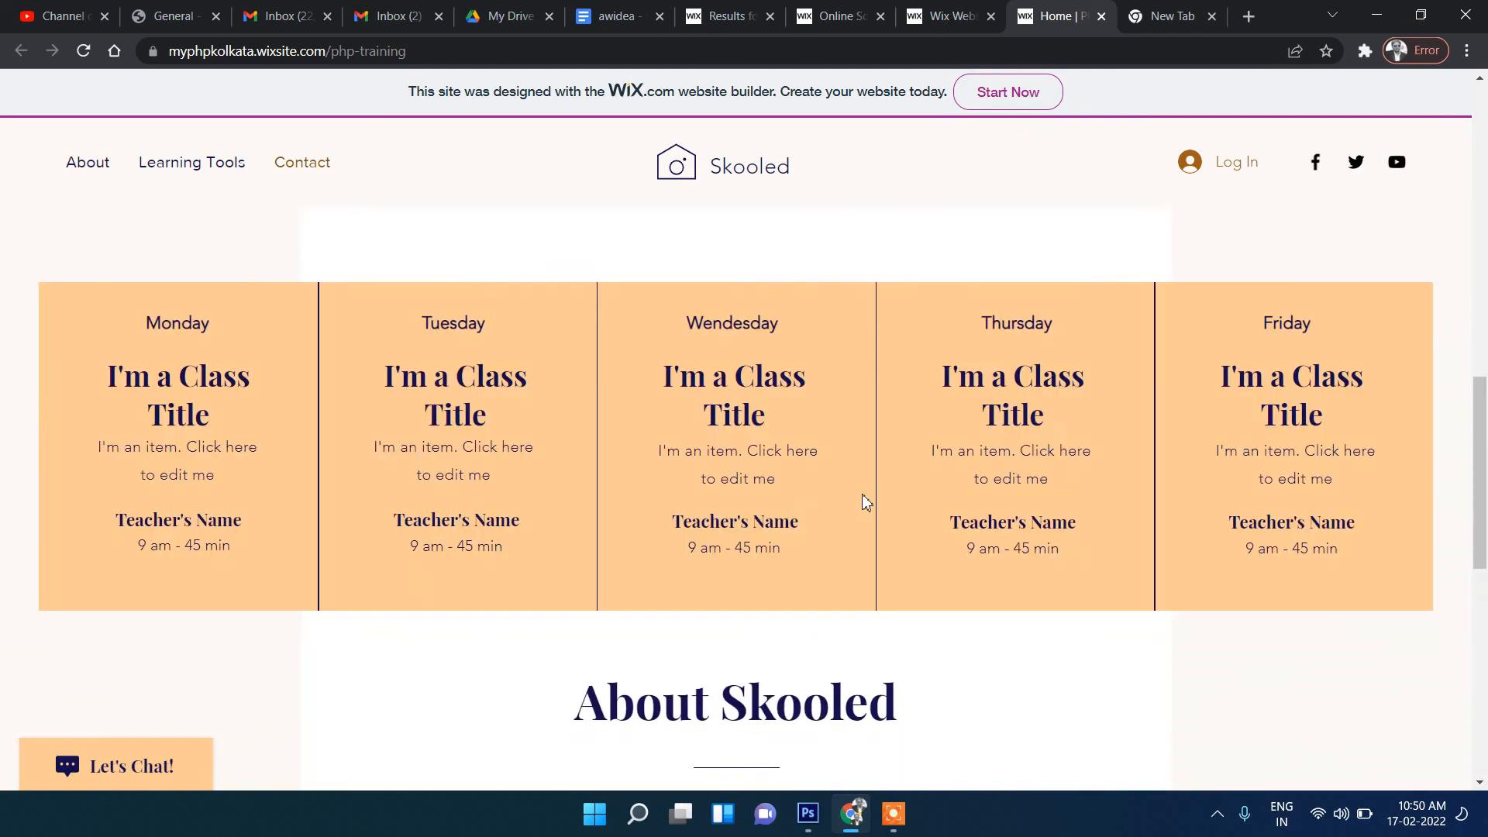
{"action": "scroll", "coordinate": [863, 500], "scroll_direction": "down", "scroll_amount": 5}
{"action": "scroll", "coordinate": [865, 500], "scroll_direction": "up", "scroll_amount": 5}
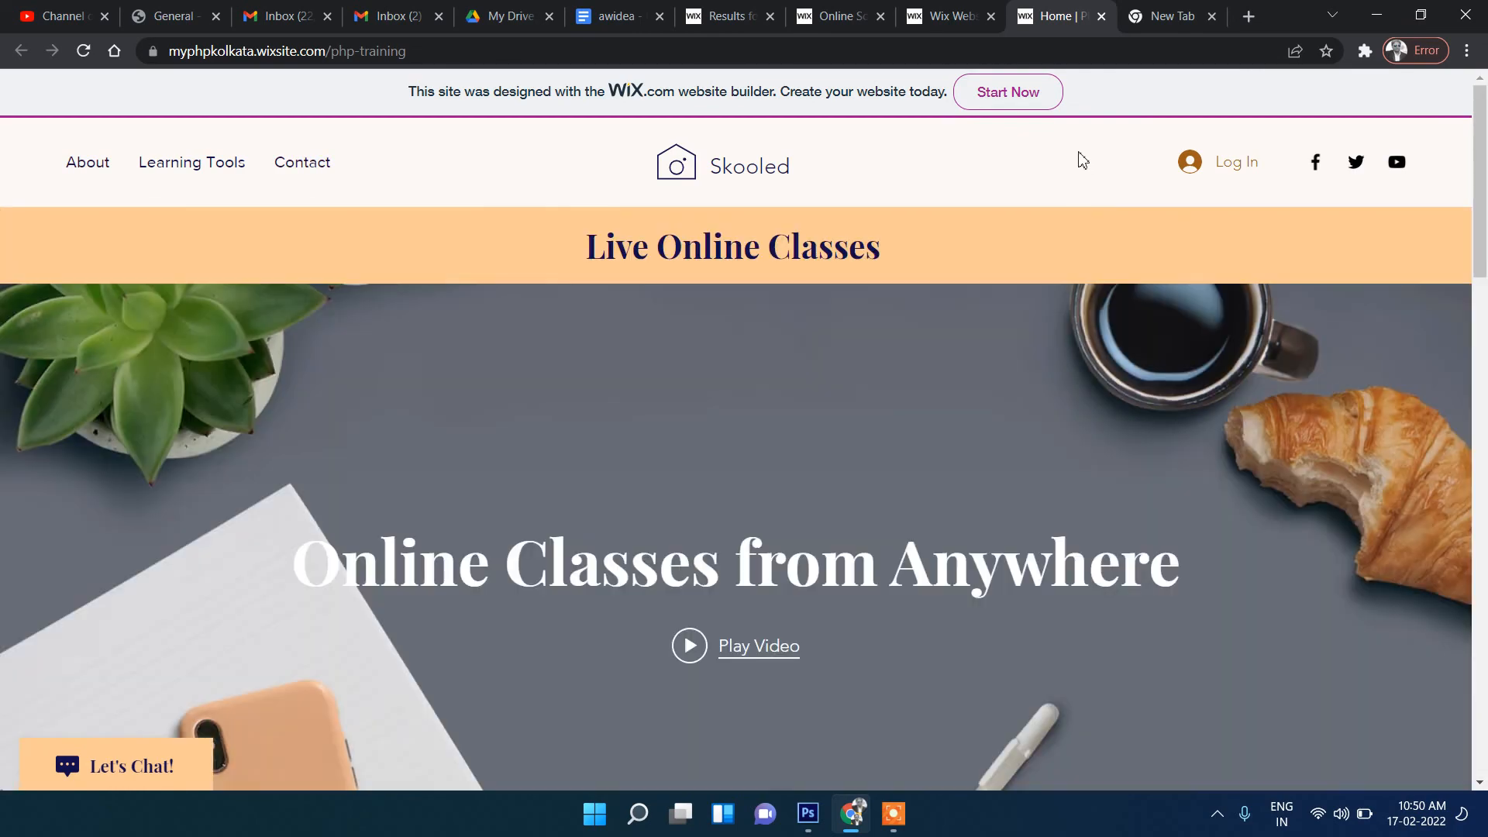
- Return to the site editor and dismiss the publishing confirmation and the offer to edit the site for mobile
{"action": "left_click", "coordinate": [958, 16]}
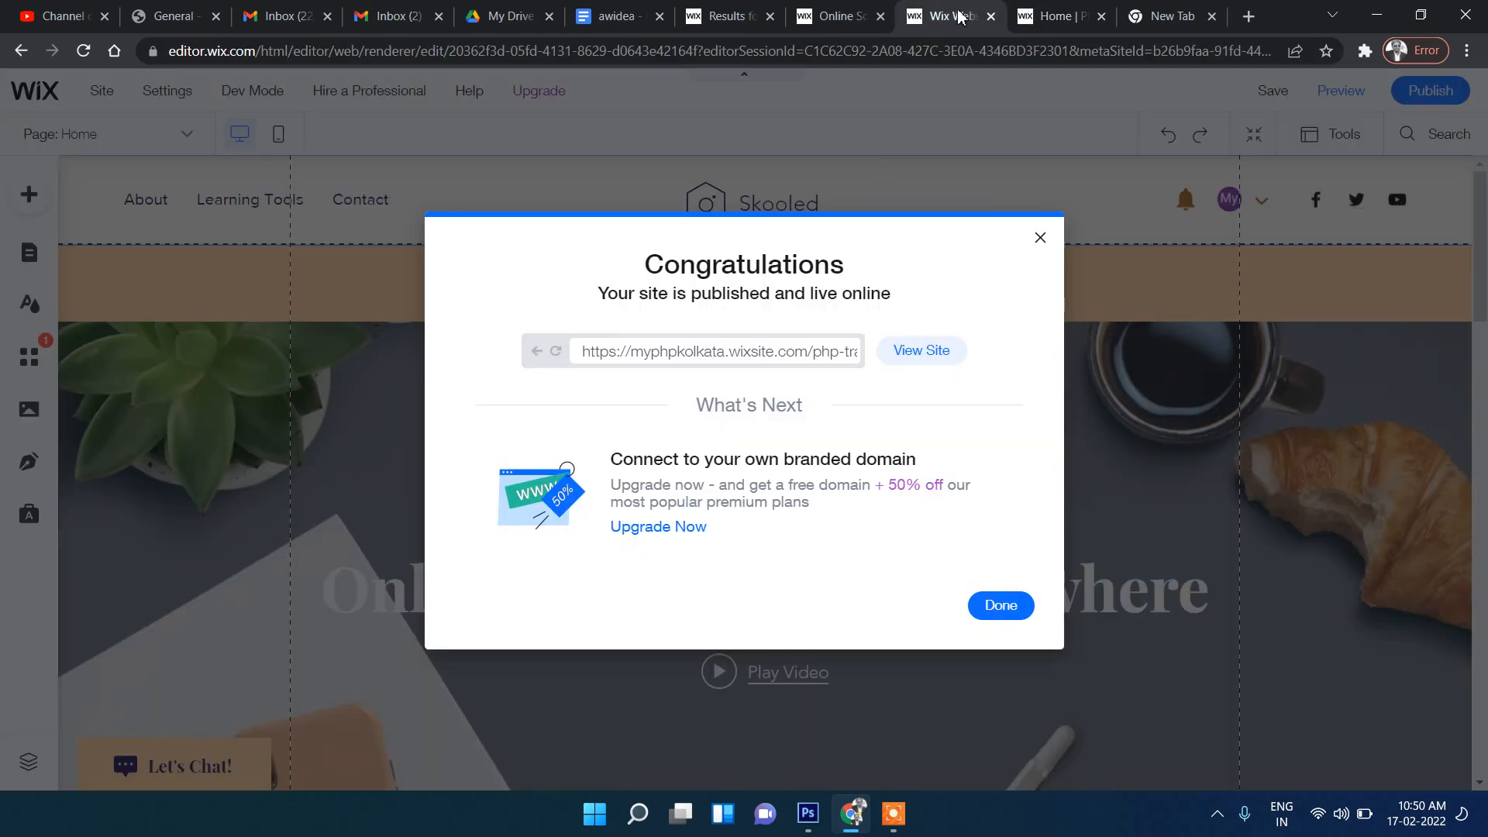
{"action": "left_click", "coordinate": [994, 607]}
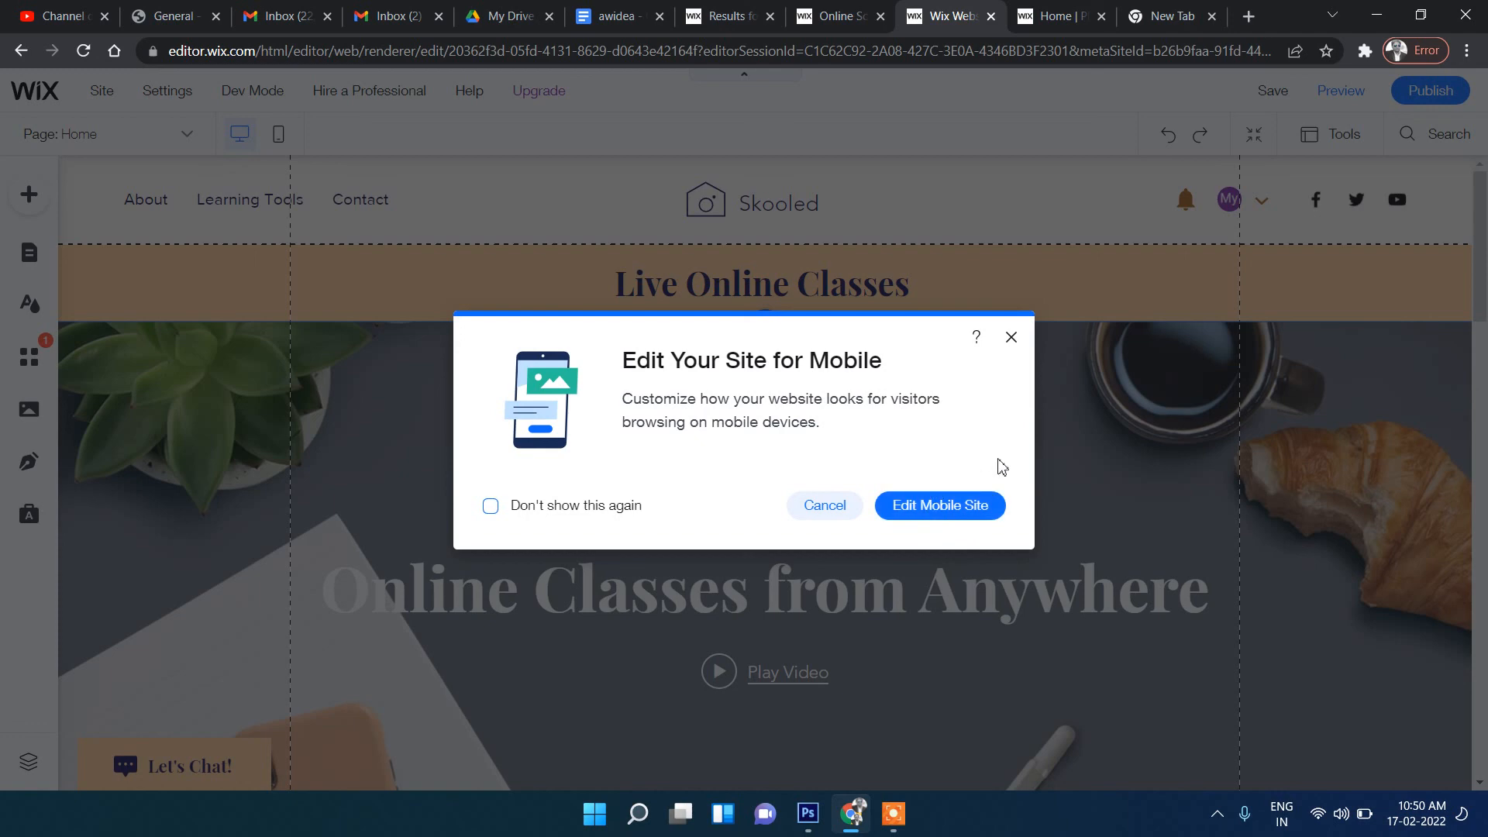
{"action": "left_click", "coordinate": [1011, 338]}
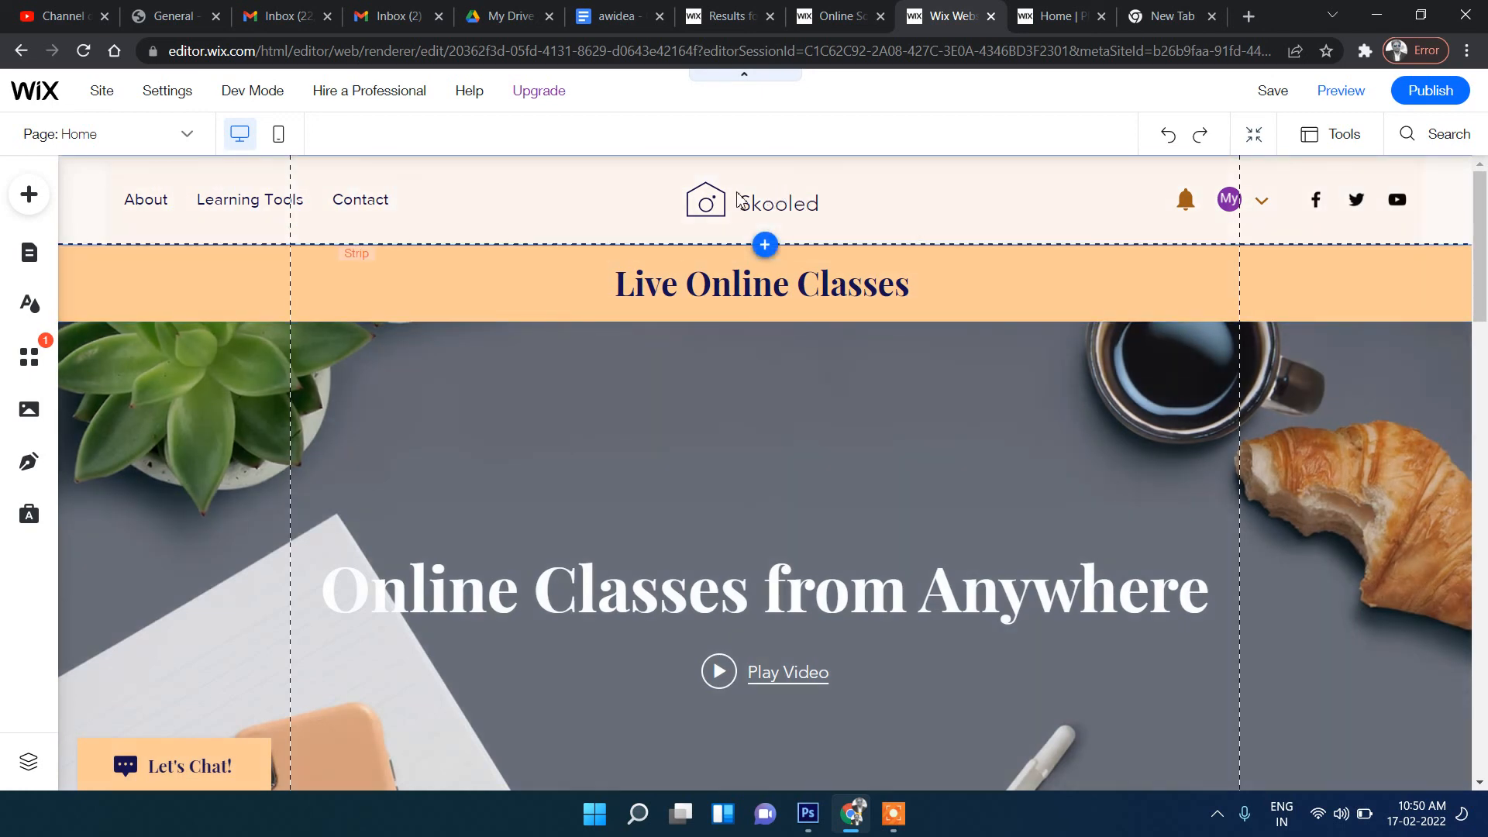
- Open the header menu's page manager and examine the Home, About, Learning Tools and Contact items with their rename and link options
{"action": "left_click", "coordinate": [145, 207]}
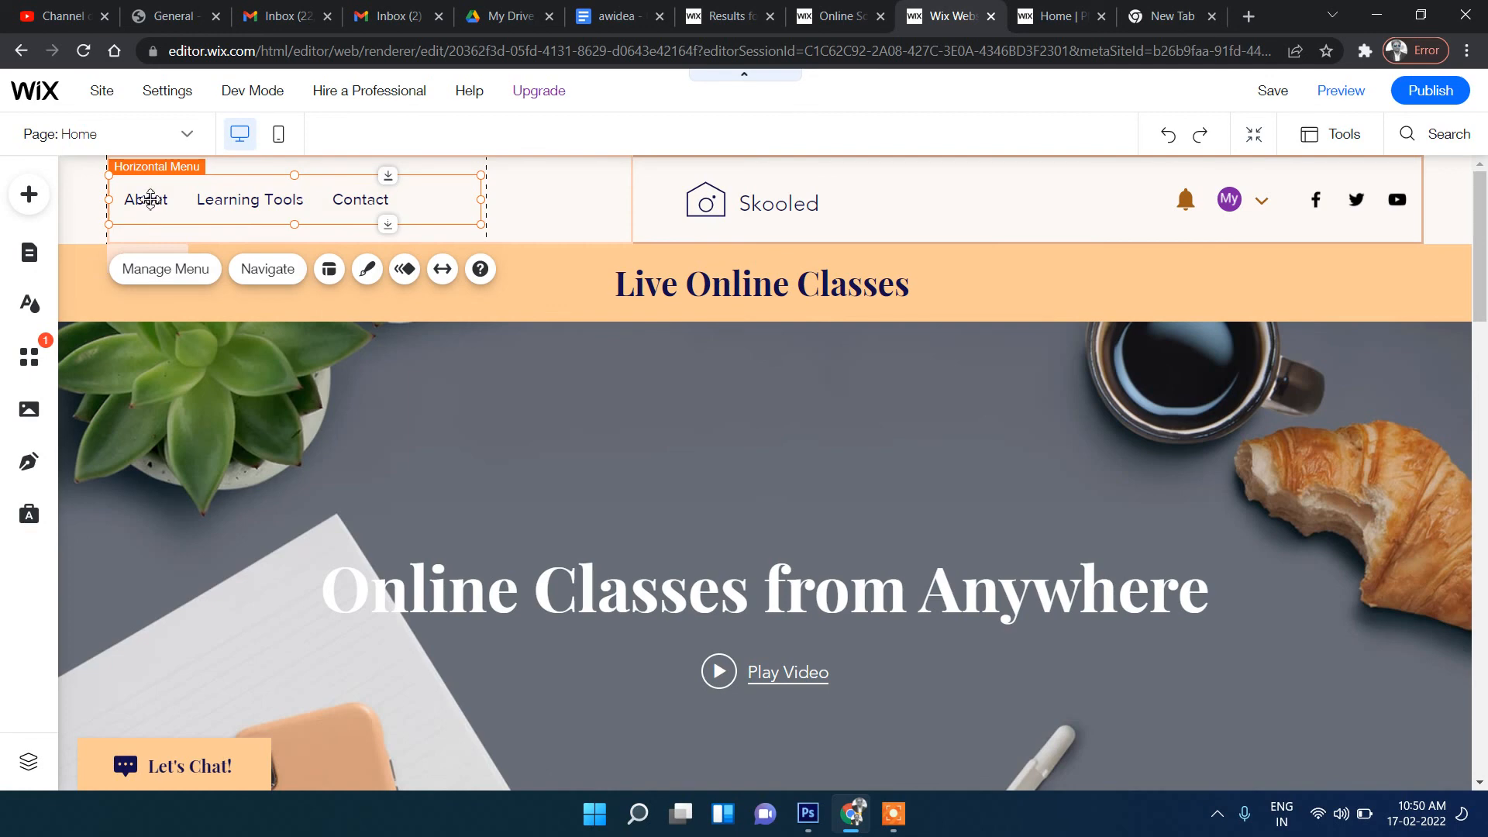
{"action": "left_click", "coordinate": [153, 278]}
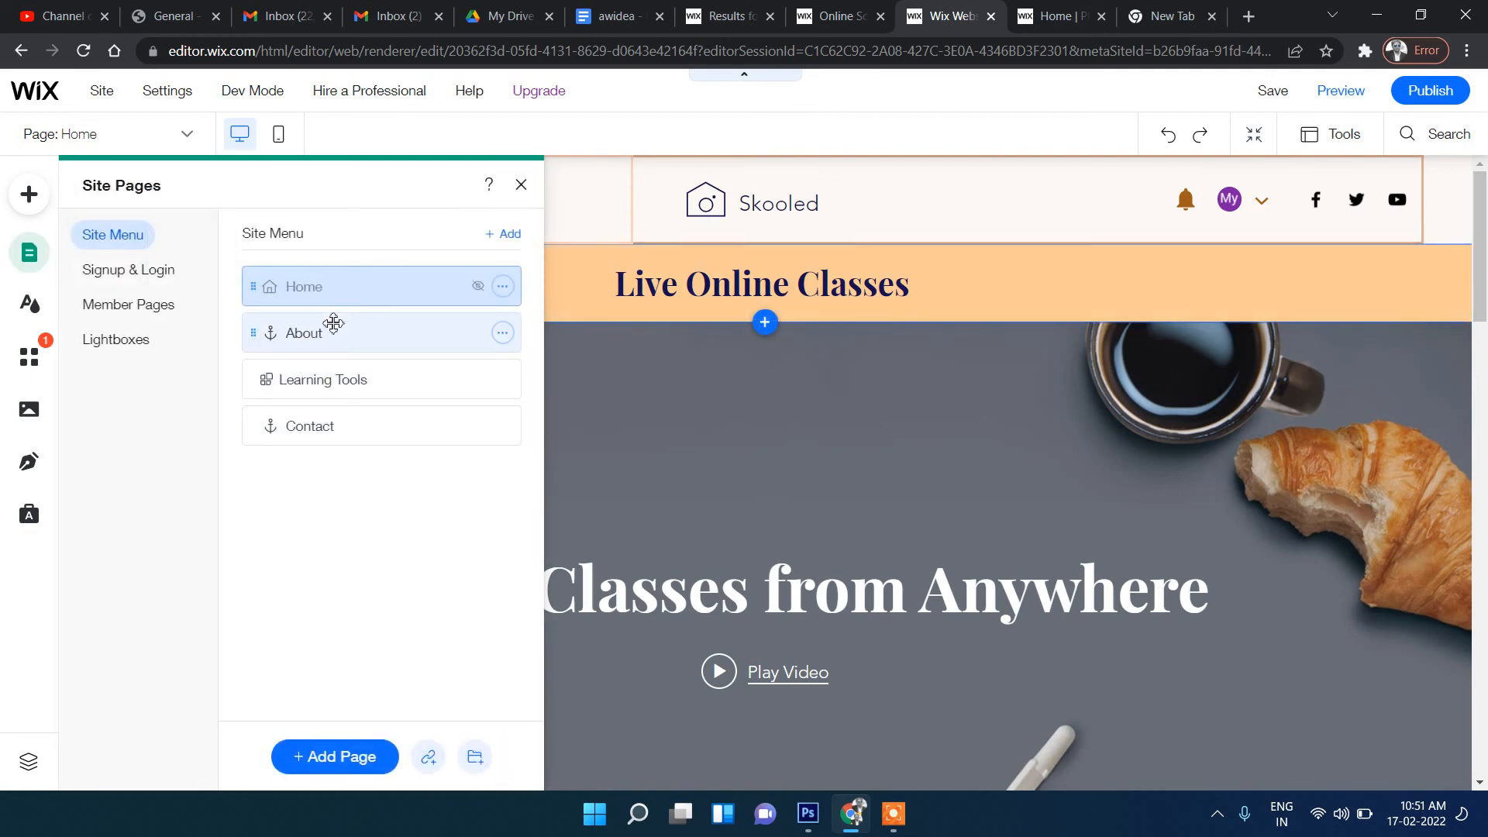
{"action": "left_click", "coordinate": [501, 289]}
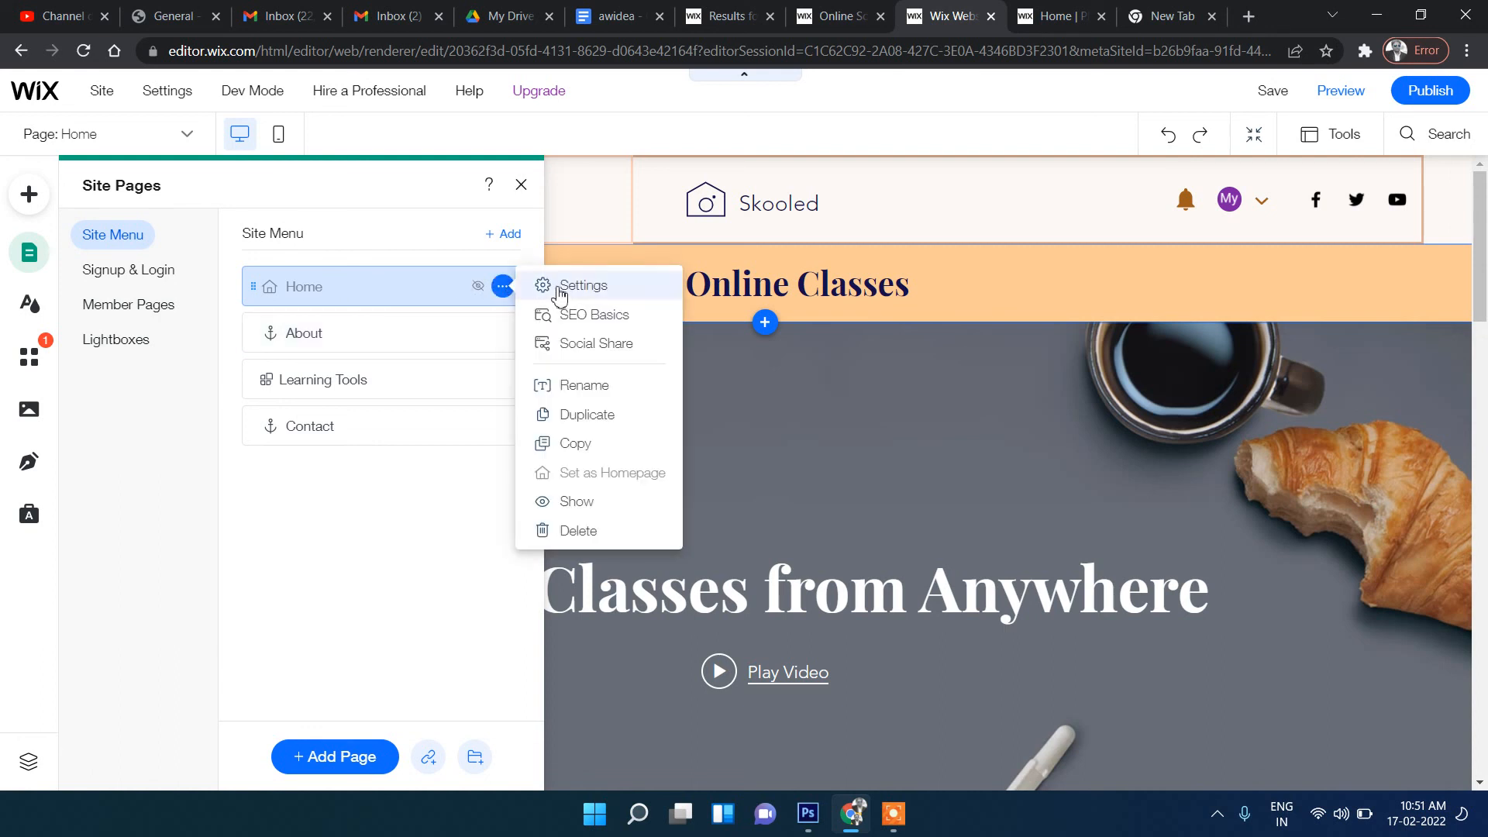
{"action": "double_click", "coordinate": [292, 288]}
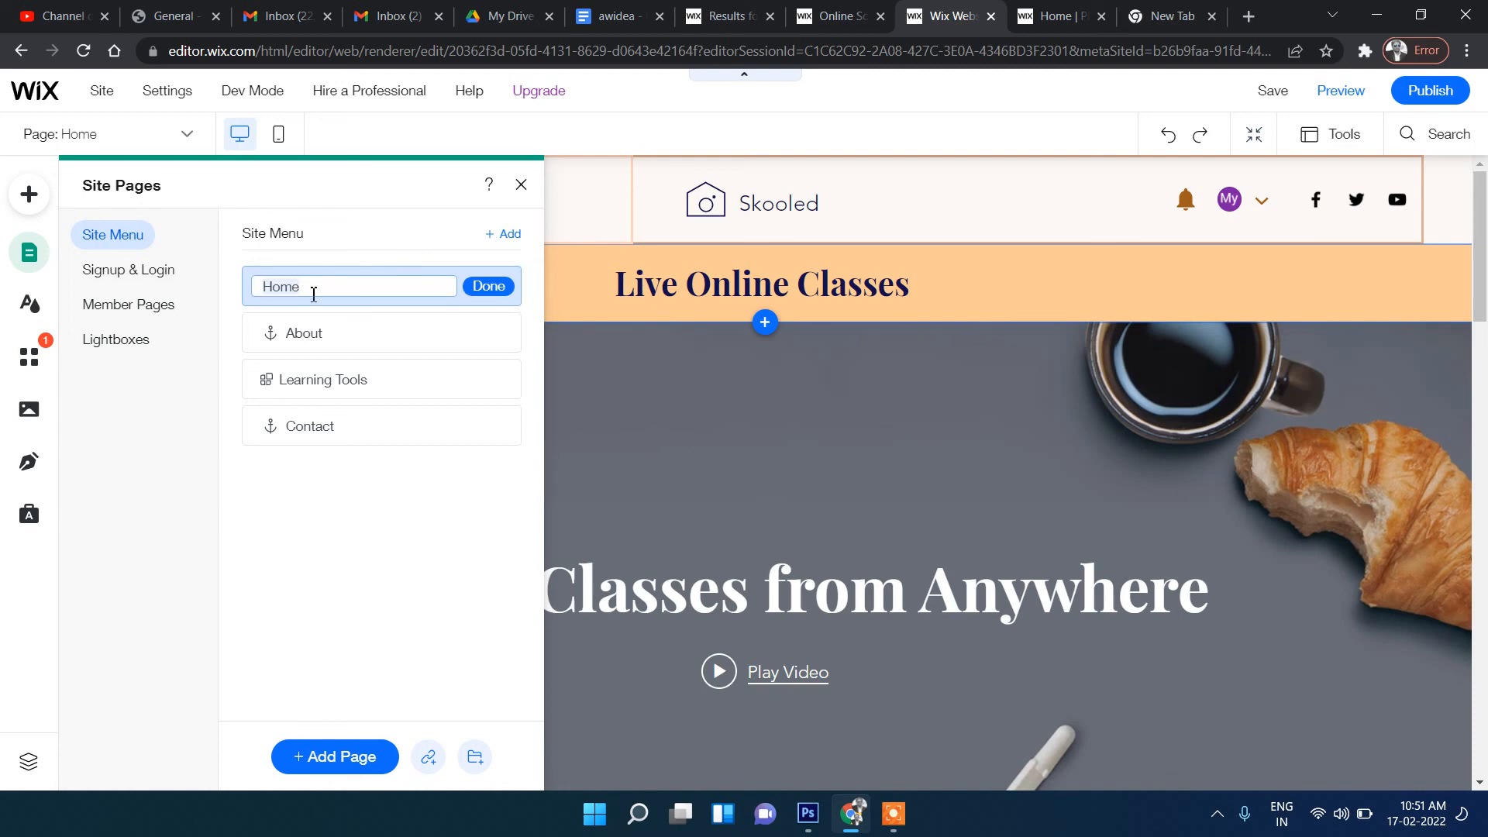
{"action": "double_click", "coordinate": [303, 334]}
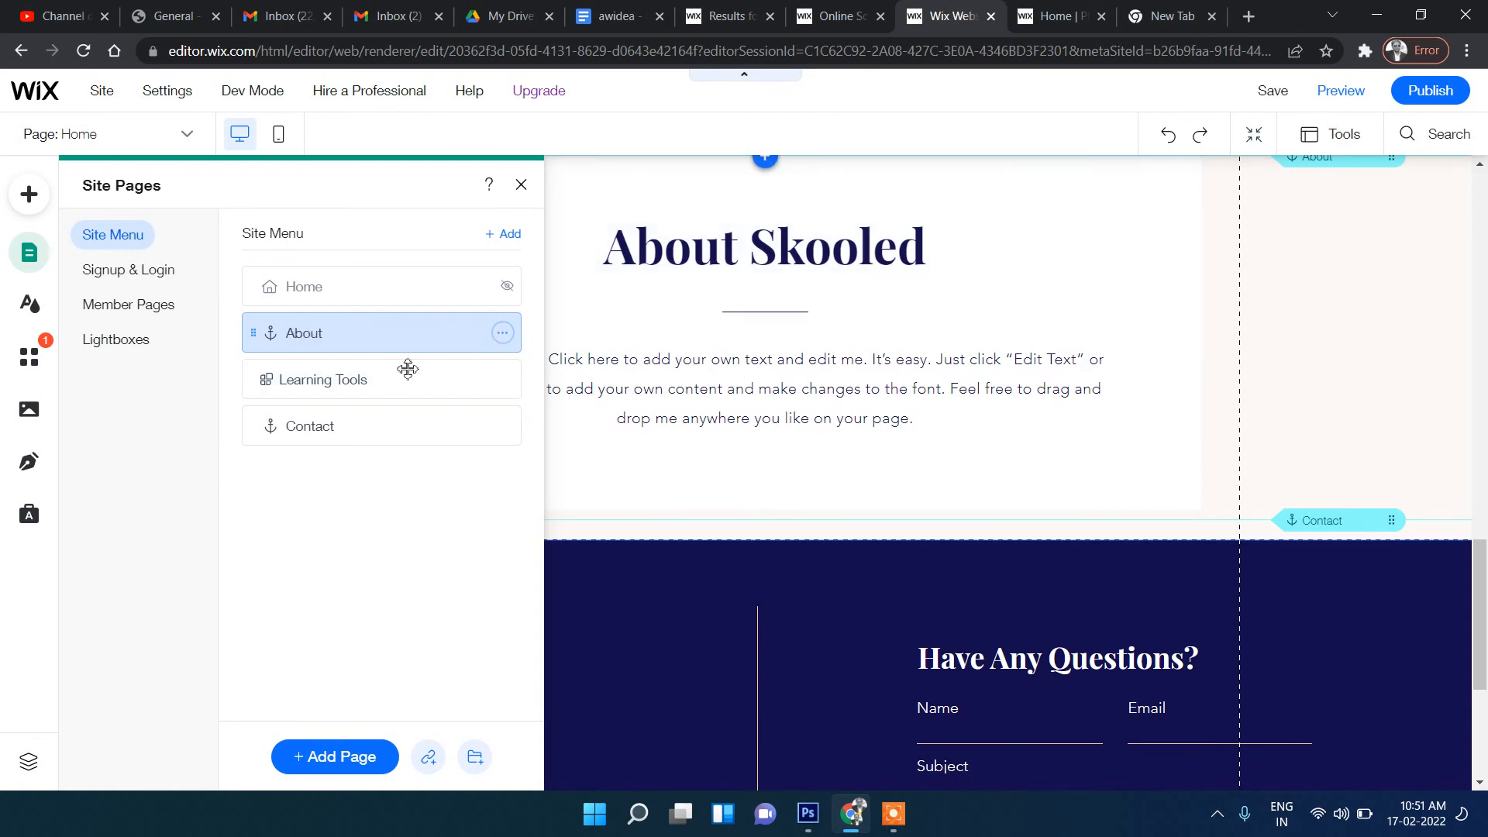
{"action": "double_click", "coordinate": [288, 339]}
{"action": "left_click", "coordinate": [502, 333]}
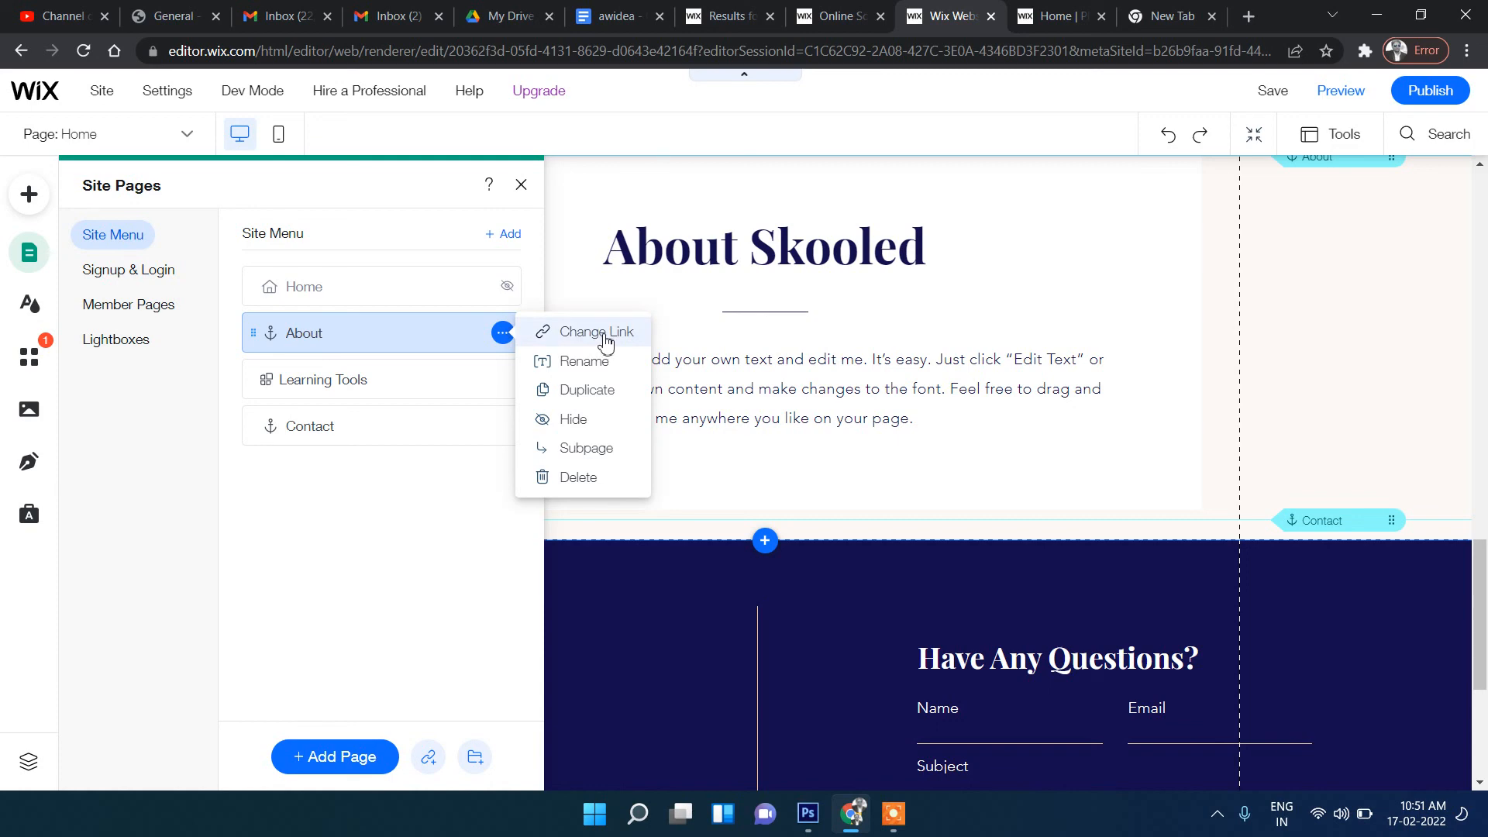
{"action": "left_click", "coordinate": [320, 385]}
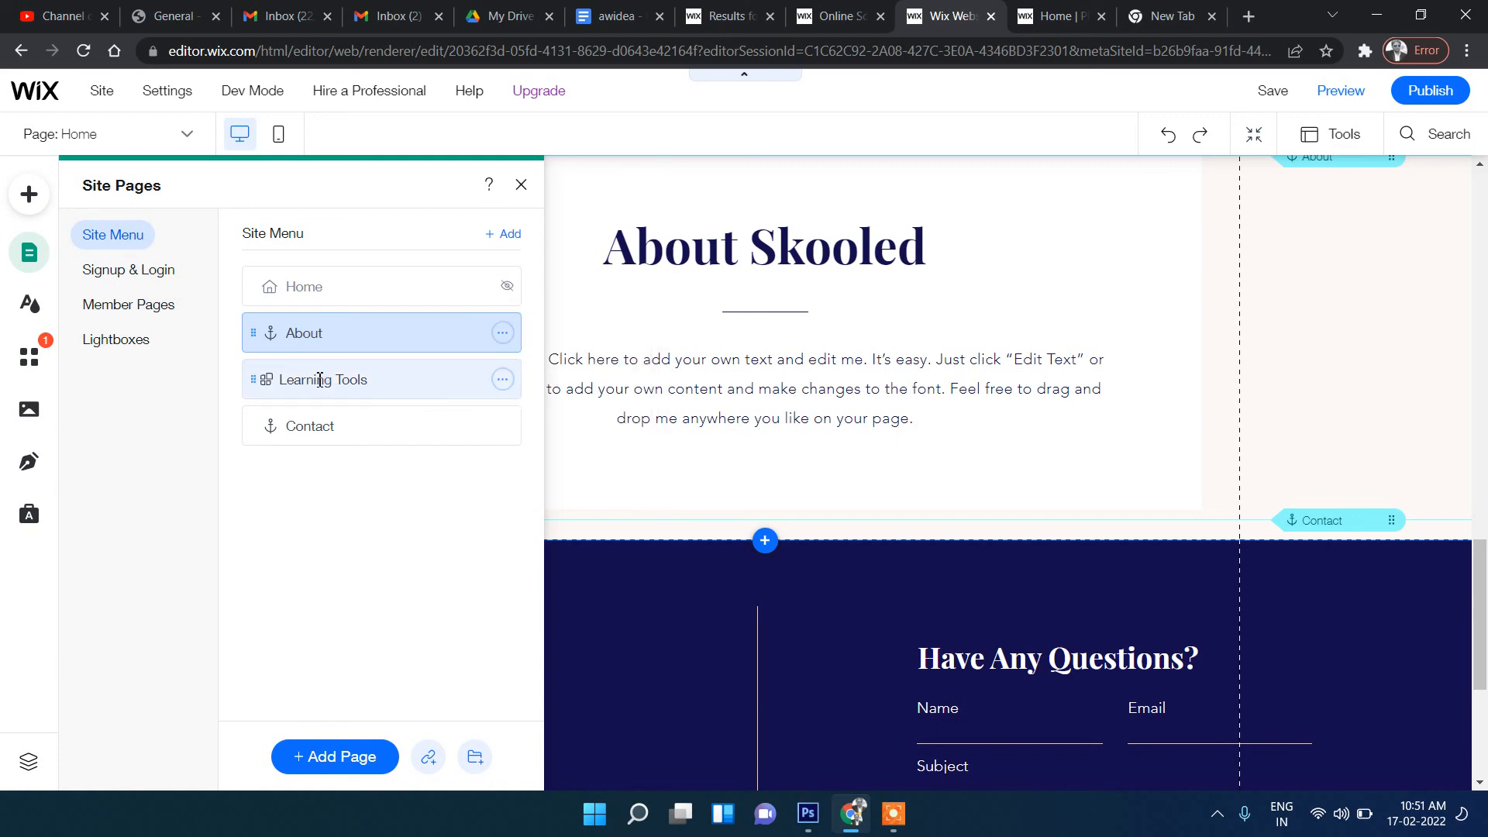
{"action": "double_click", "coordinate": [322, 384]}
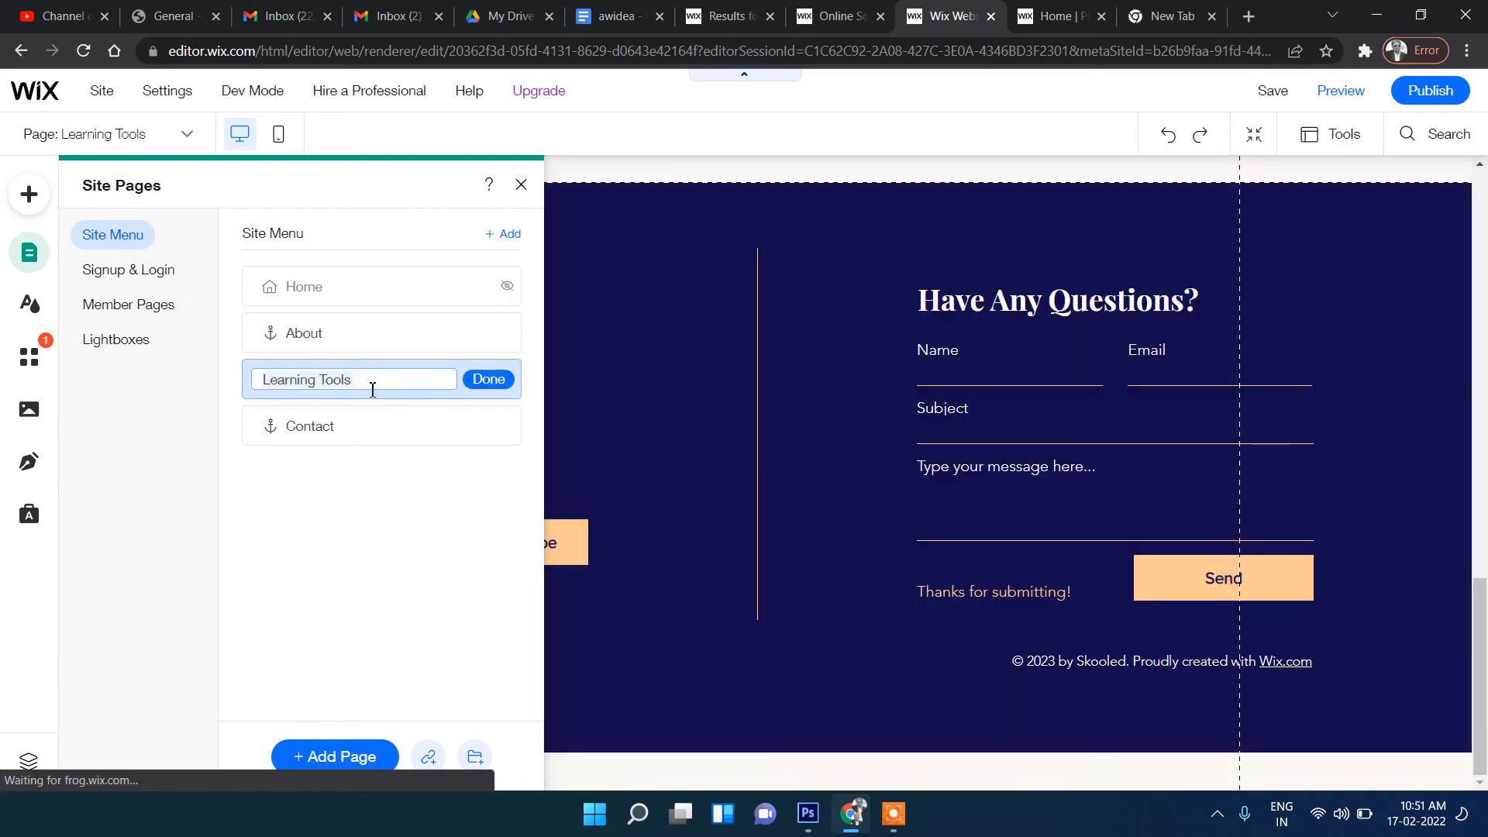
{"action": "left_click", "coordinate": [292, 425]}
{"action": "double_click", "coordinate": [292, 426]}
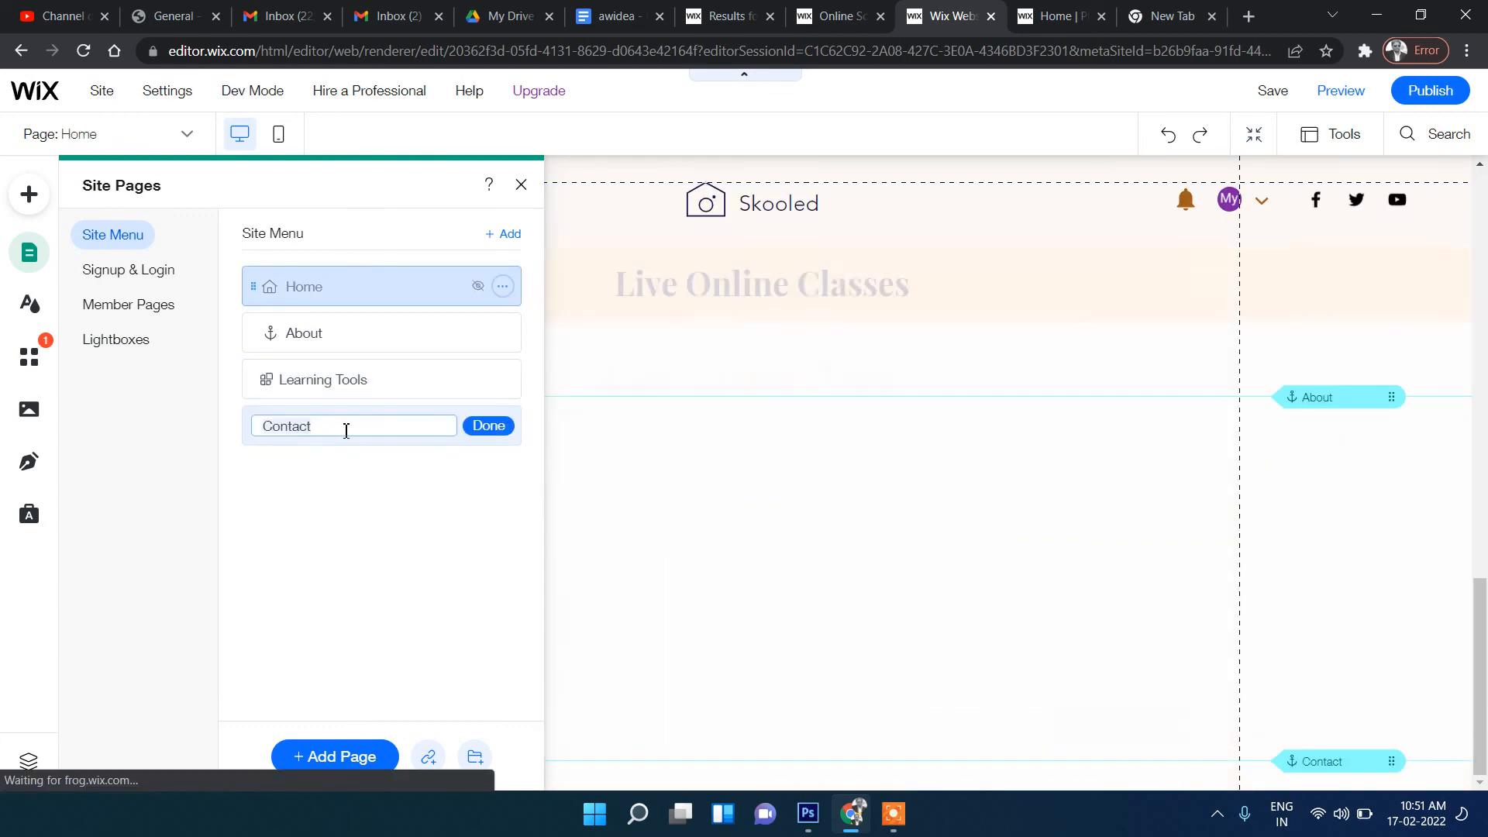
{"action": "left_click", "coordinate": [481, 427]}
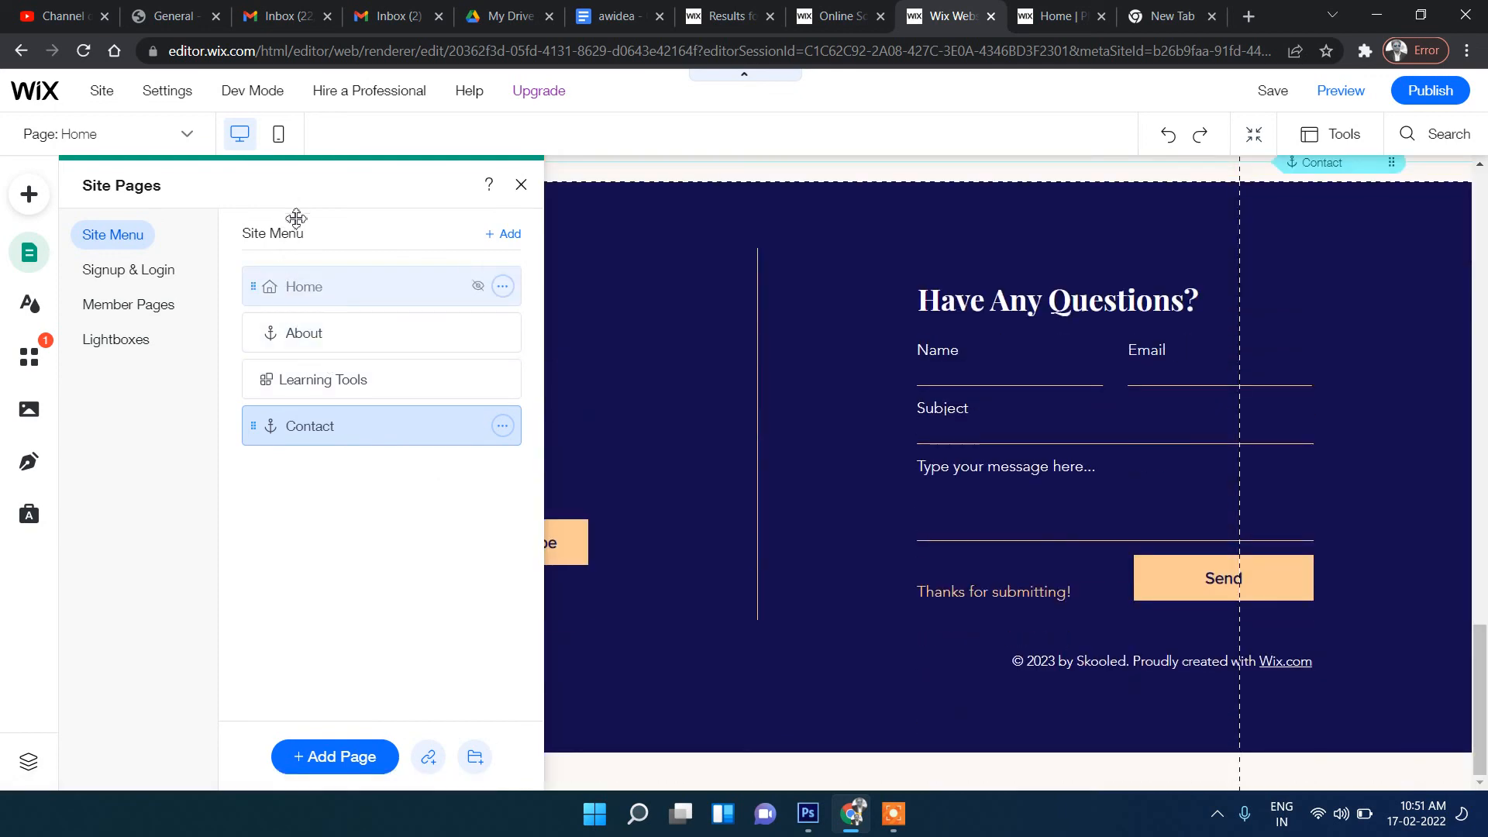
- Add a page to the site menu from the Grid layout of the About templates and name it Courses
{"action": "left_click", "coordinate": [510, 237]}
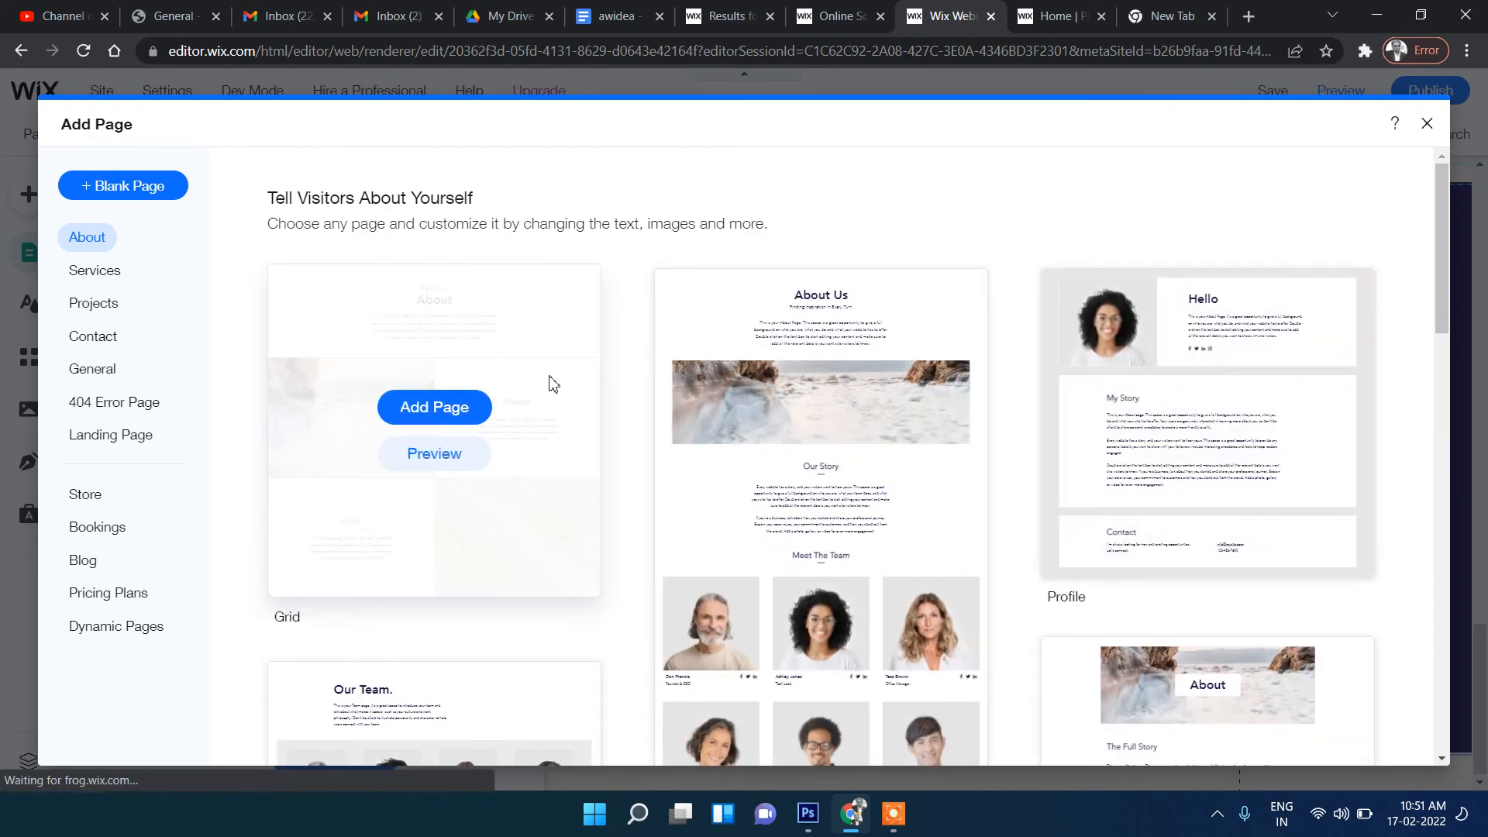
{"action": "scroll", "coordinate": [512, 403], "scroll_direction": "down", "scroll_amount": 2}
{"action": "scroll", "coordinate": [442, 319], "scroll_direction": "up", "scroll_amount": 1}
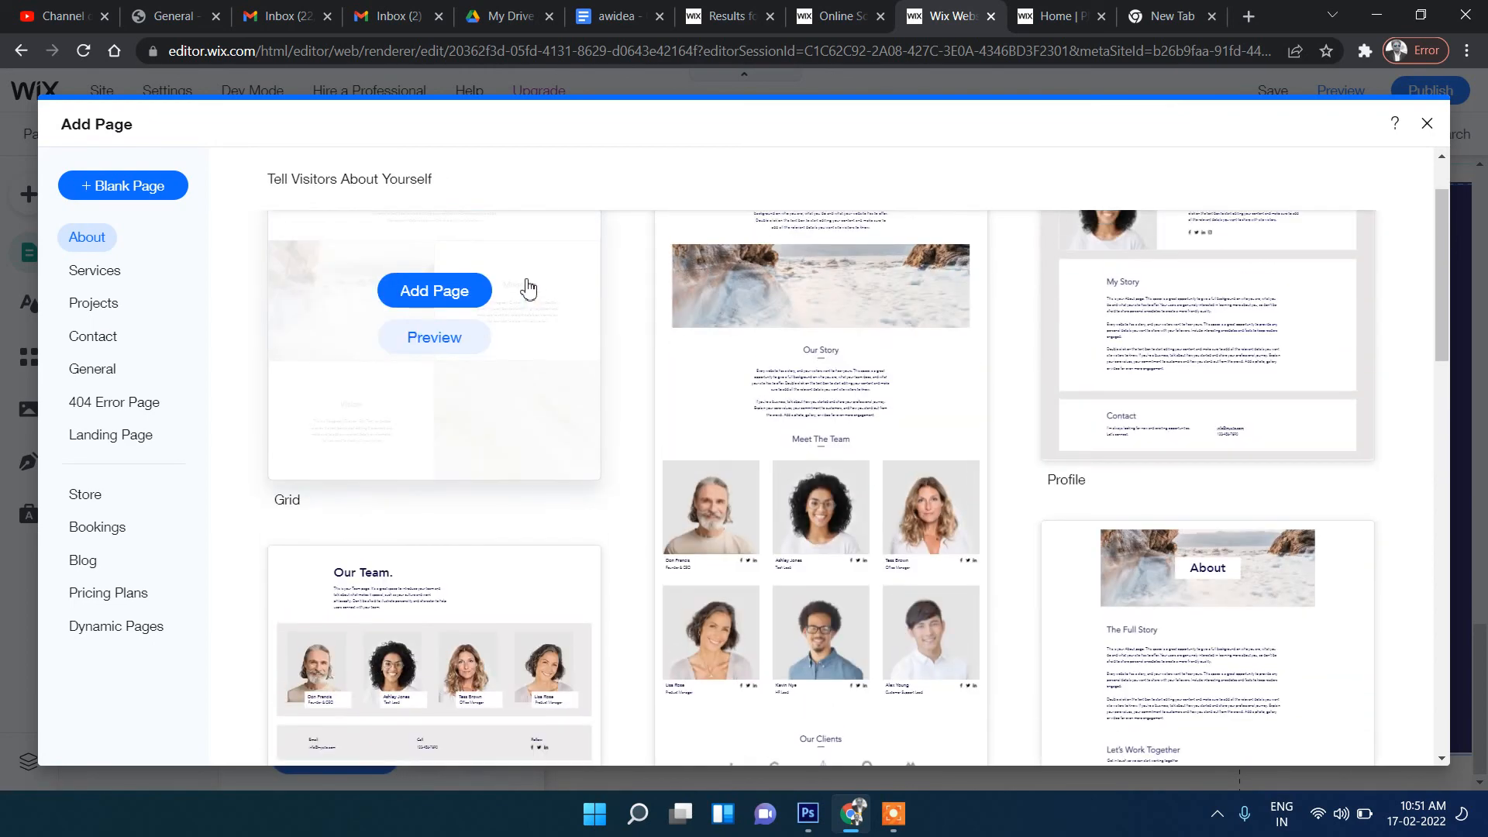
{"action": "left_click", "coordinate": [432, 298]}
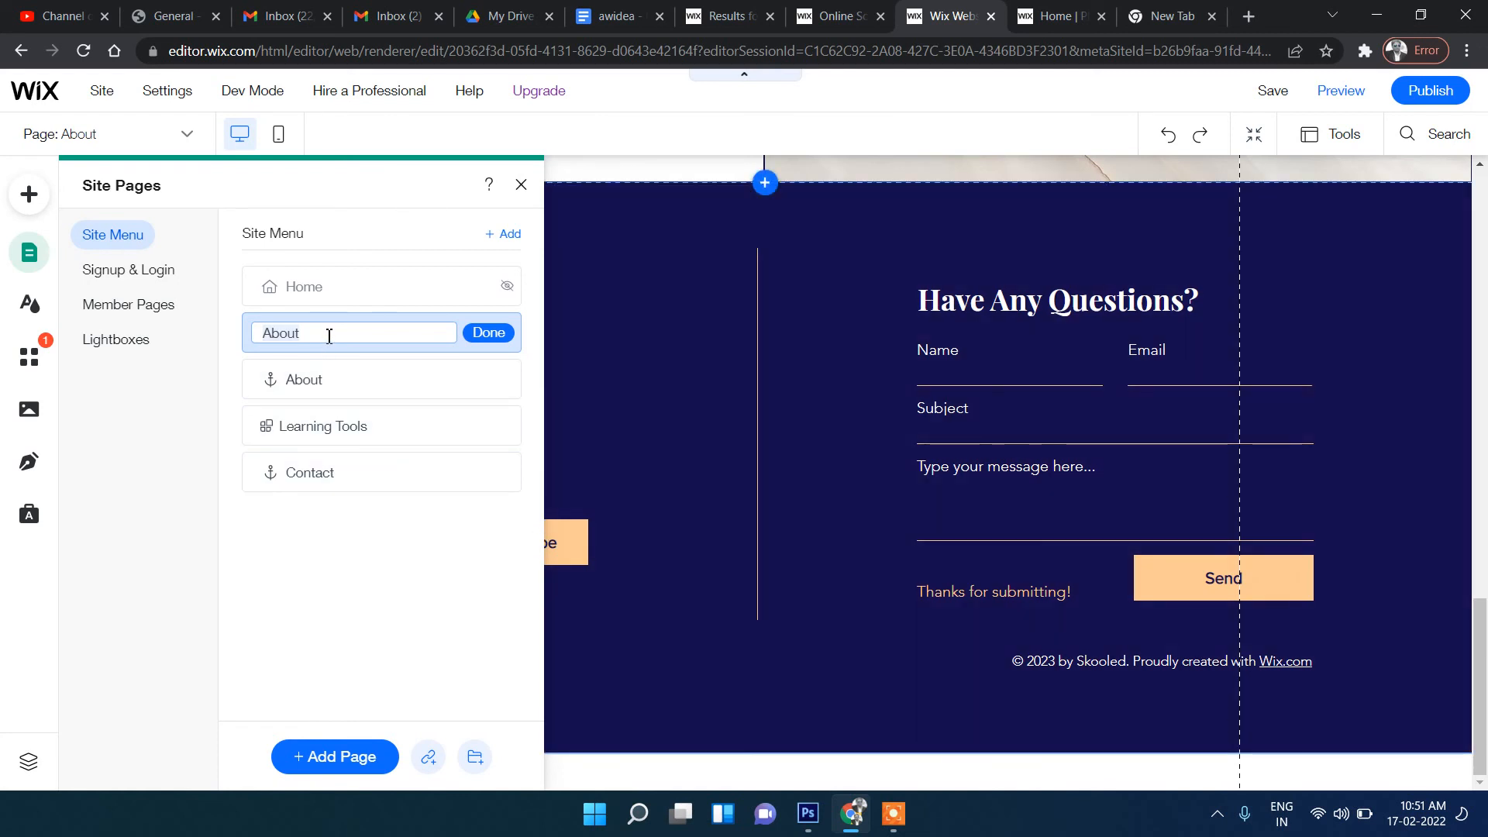
{"action": "type", "text": "Courses"}
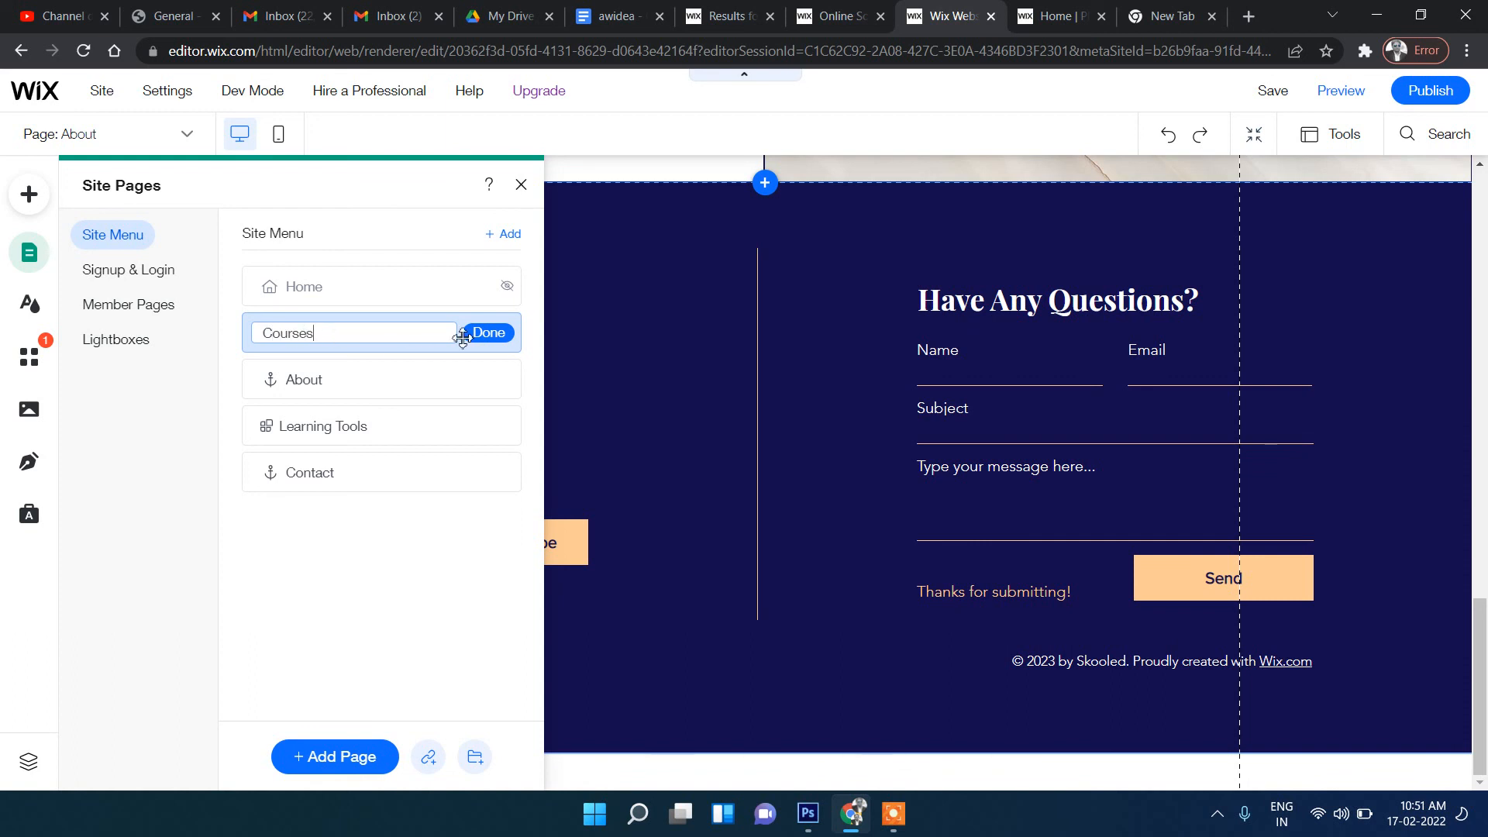
{"action": "left_click", "coordinate": [488, 334]}
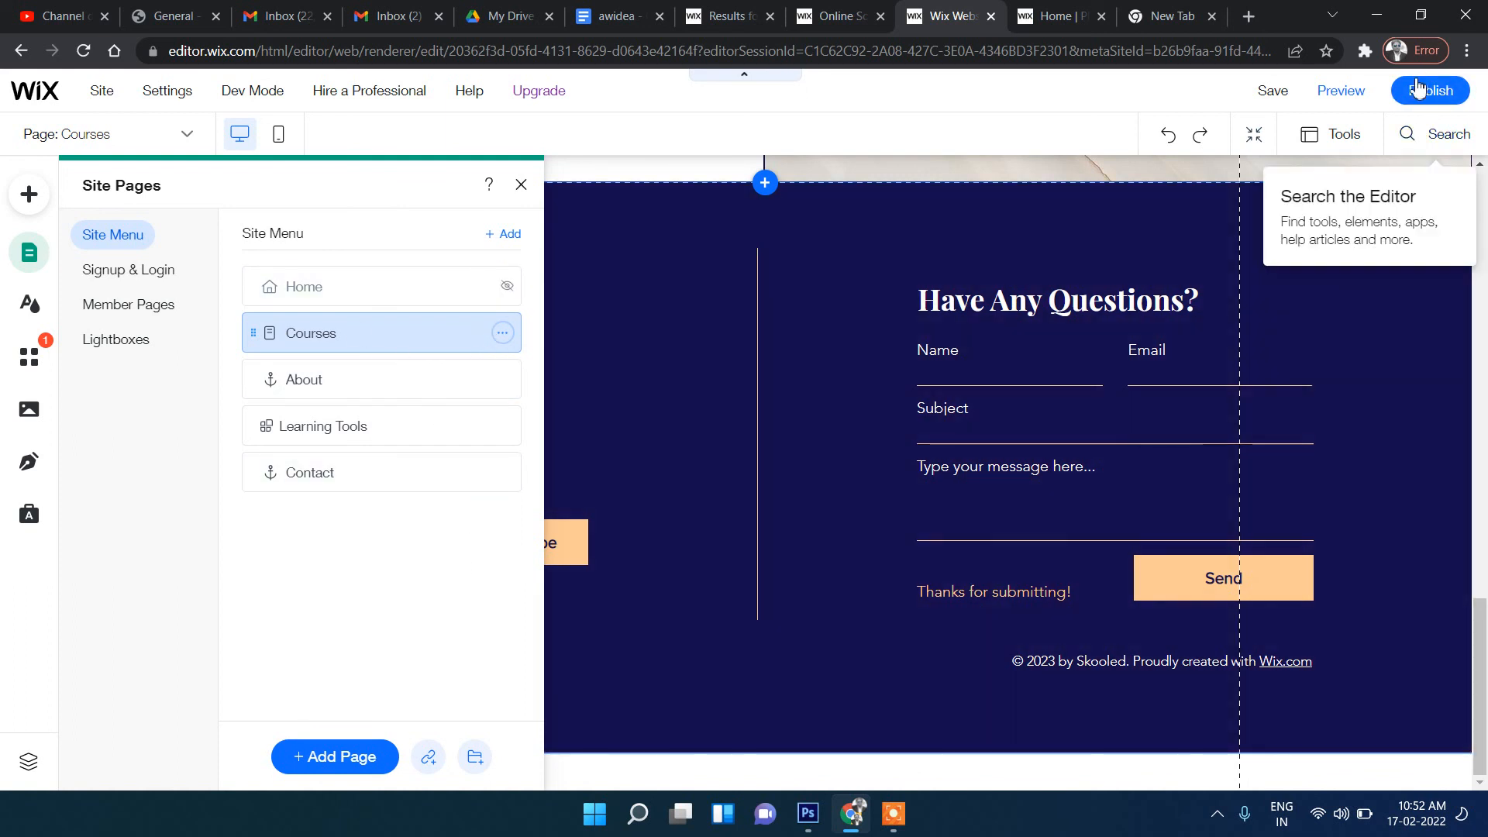
- Save the site changes, publish them and view the live site's home page
{"action": "left_click", "coordinate": [1272, 91]}
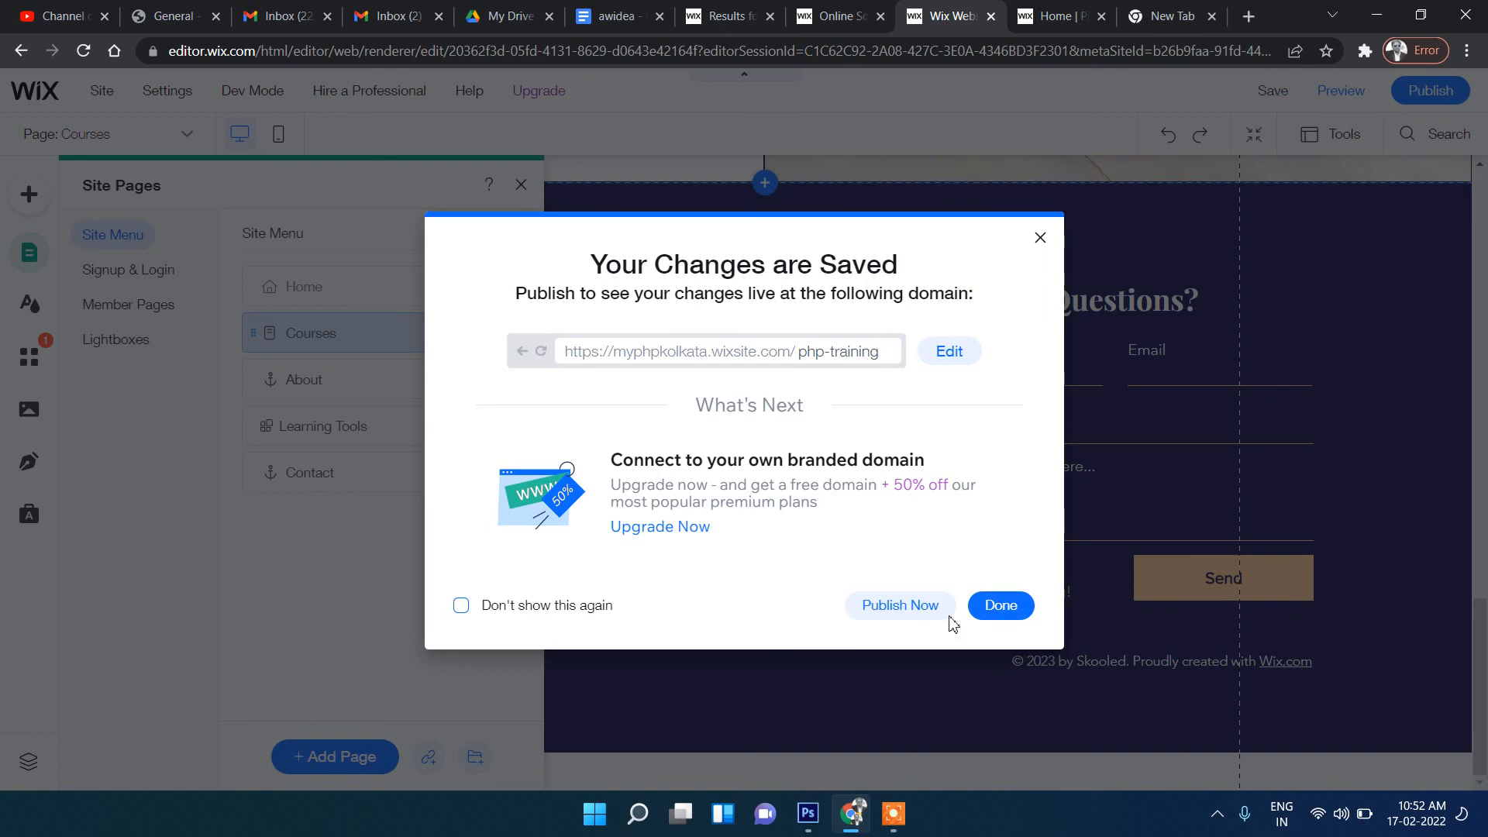
{"action": "left_click", "coordinate": [898, 613]}
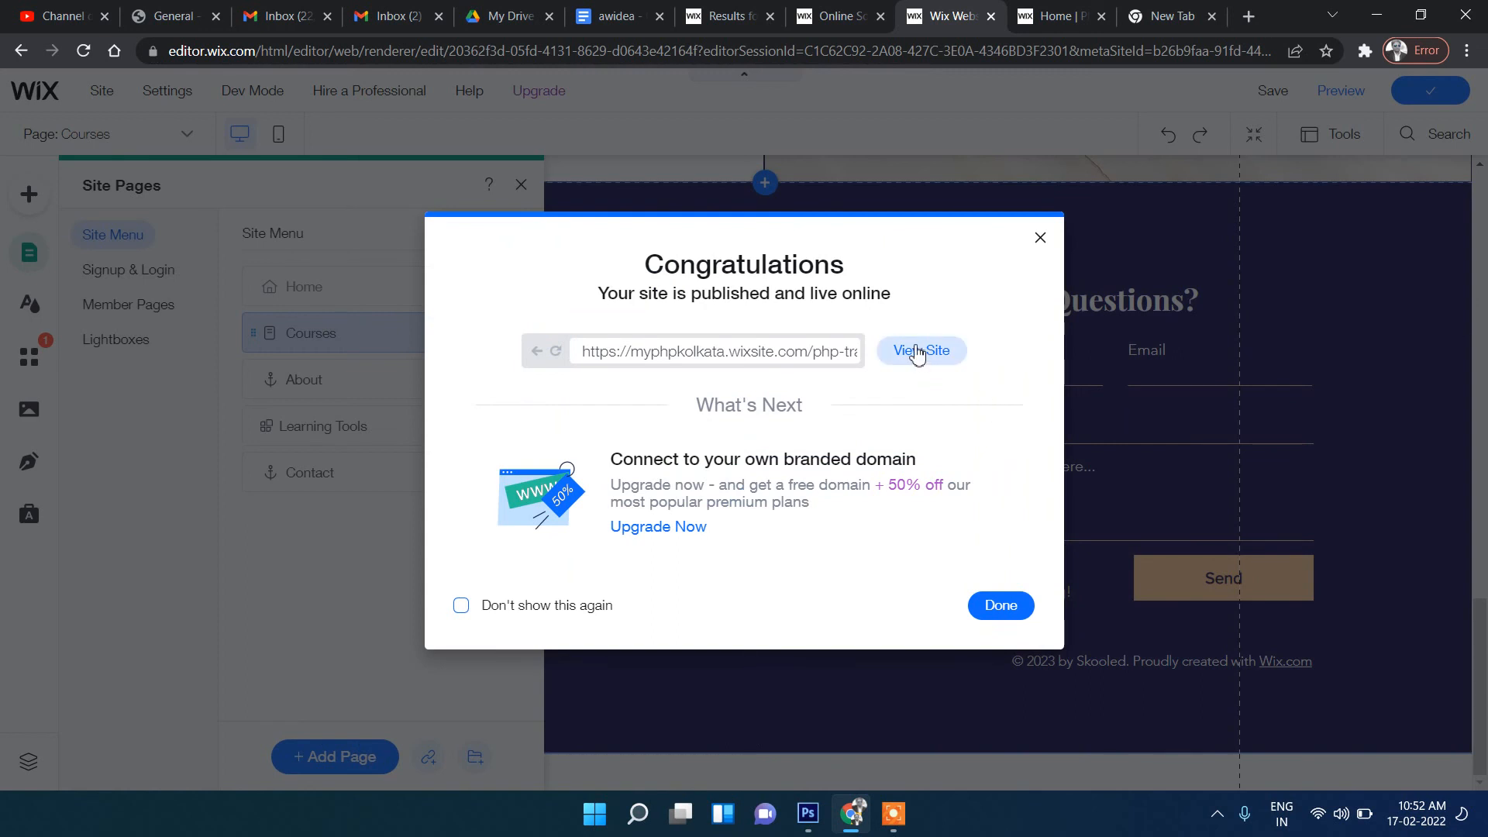
{"action": "left_click", "coordinate": [918, 353]}
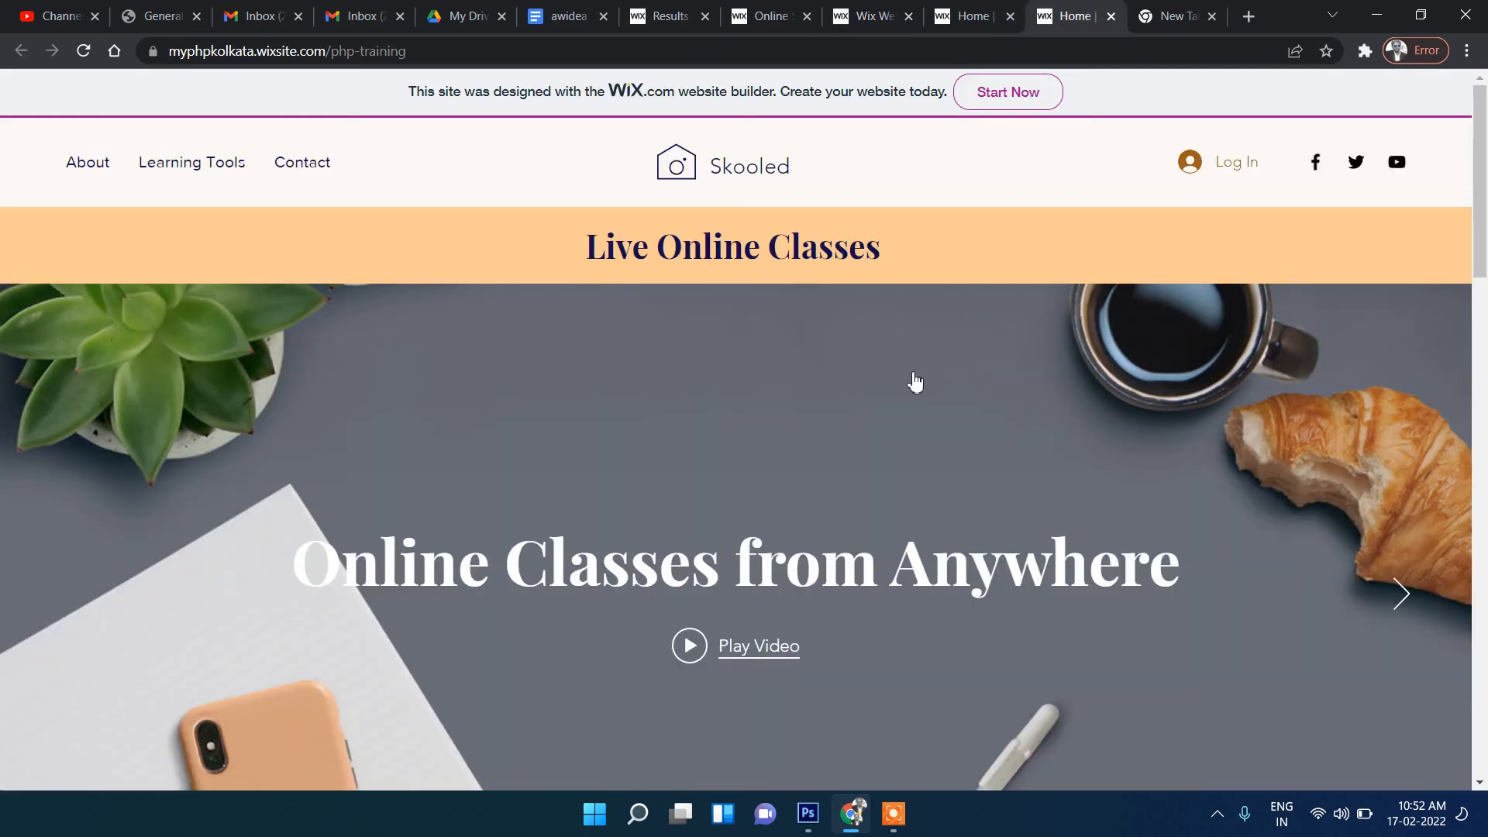
{"action": "scroll", "coordinate": [913, 378], "scroll_direction": "down", "scroll_amount": 3}
{"action": "scroll", "coordinate": [911, 379], "scroll_direction": "up", "scroll_amount": 3}
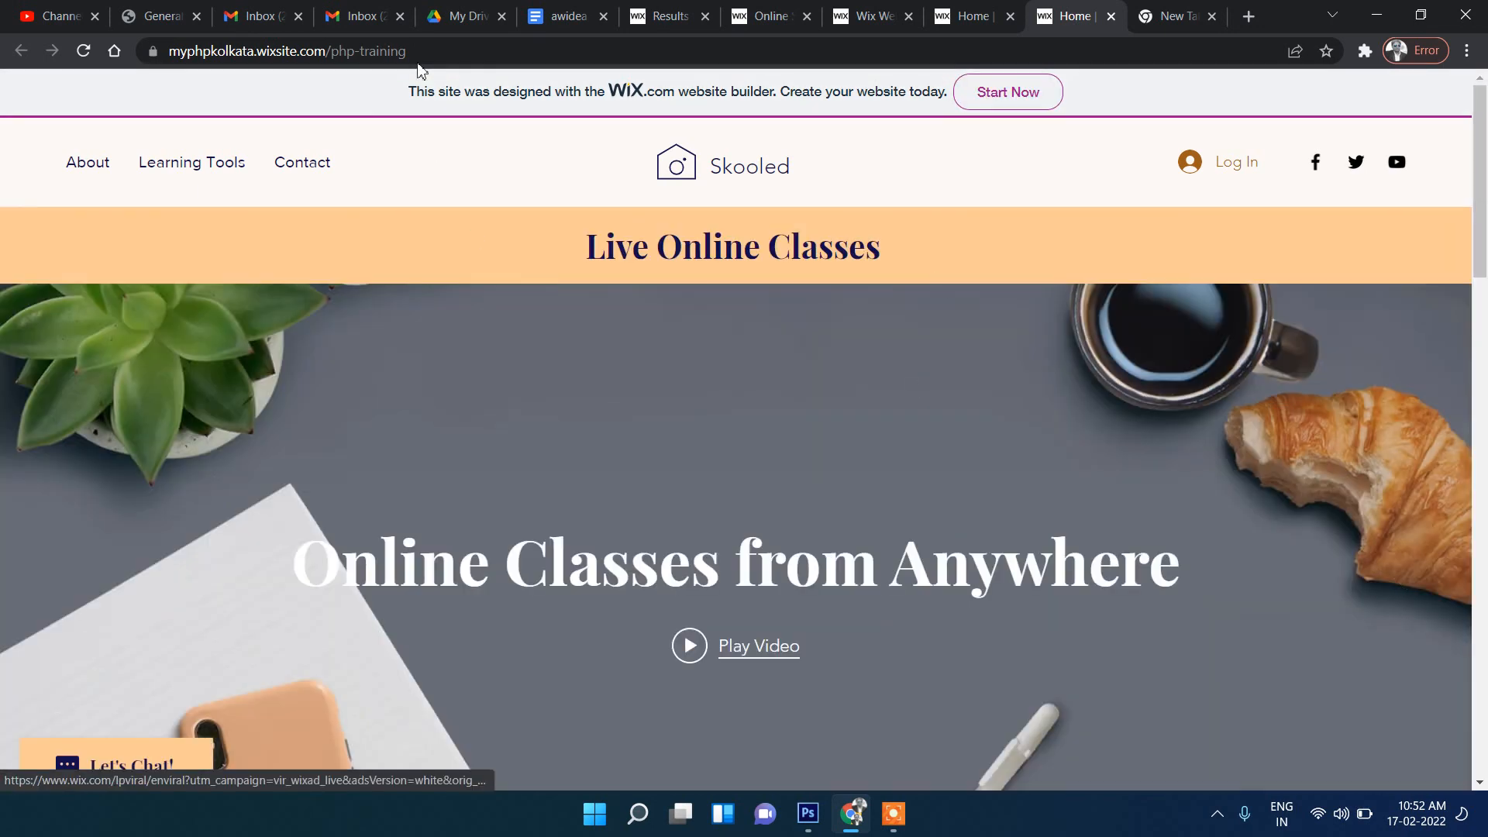
- Open the published site's address in an Incognito window to check its header menu, then close that window
{"action": "left_click", "coordinate": [444, 52]}
{"action": "key", "text": "ctrl+c"}
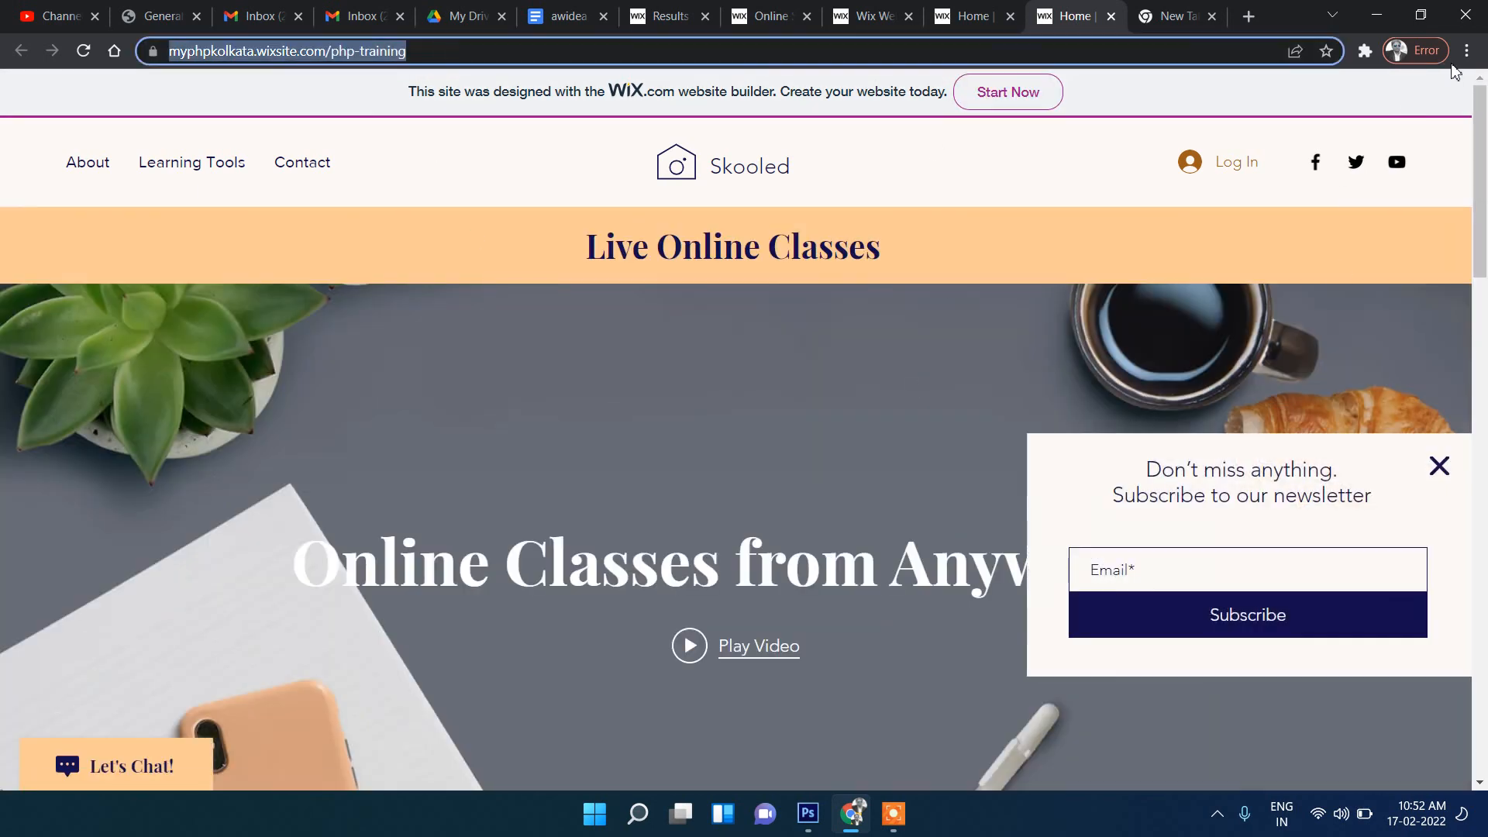
{"action": "left_click", "coordinate": [1468, 51]}
{"action": "left_click", "coordinate": [1337, 130]}
{"action": "key", "text": "ctrl+v"}
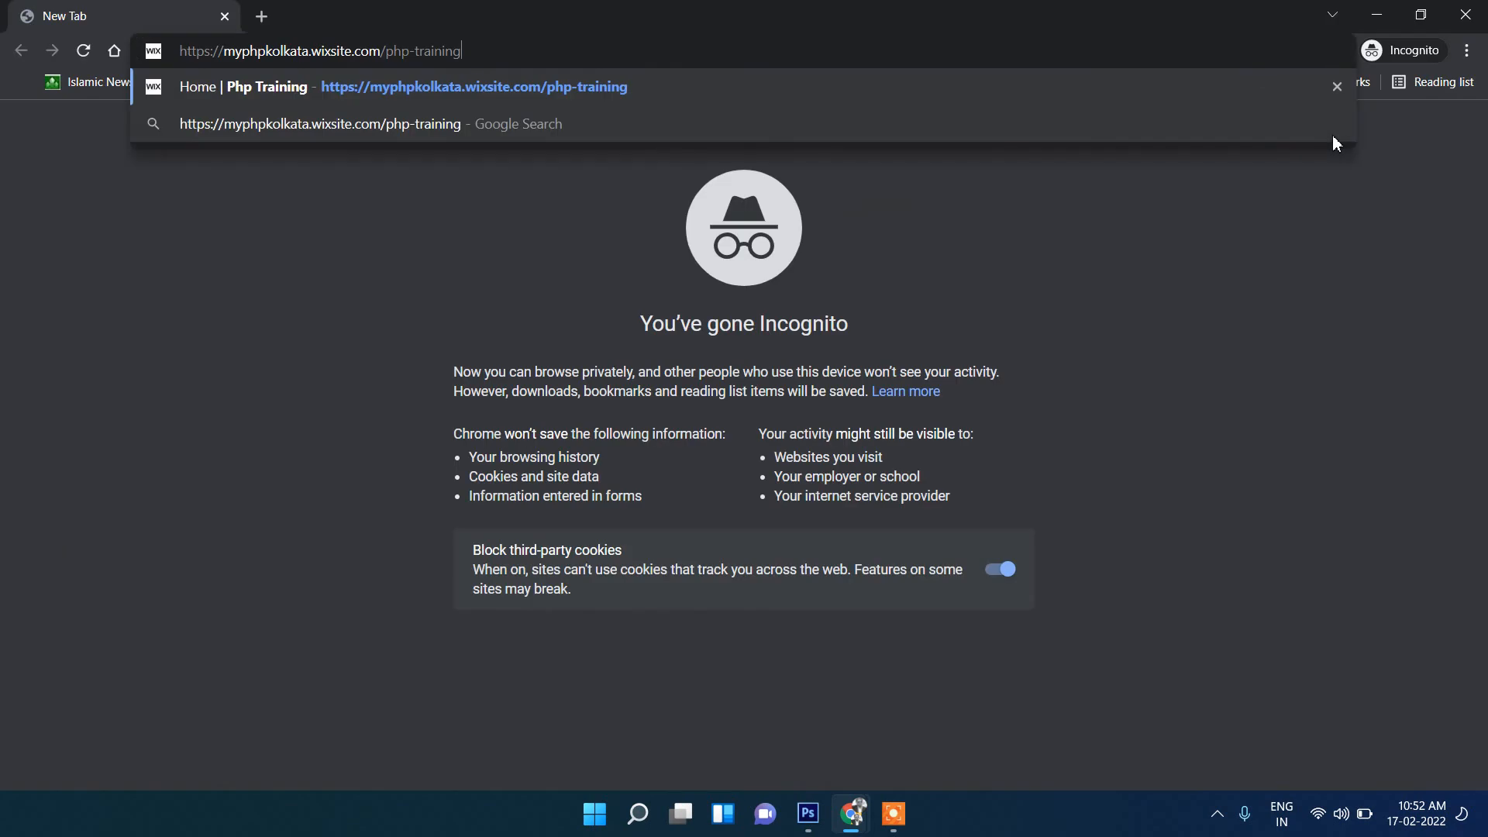
{"action": "key", "text": "Return"}
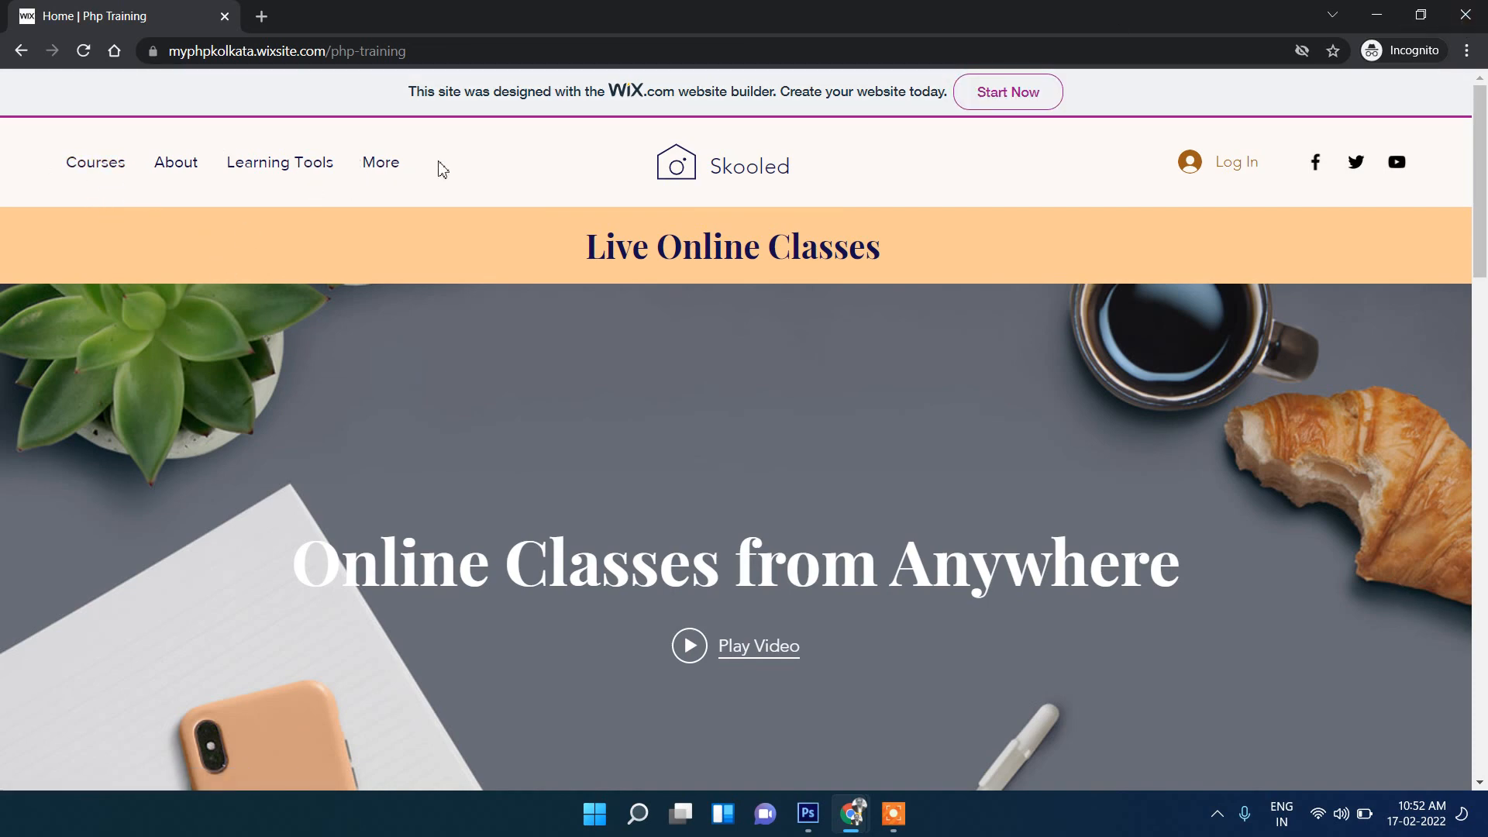
{"action": "left_click", "coordinate": [1465, 14]}
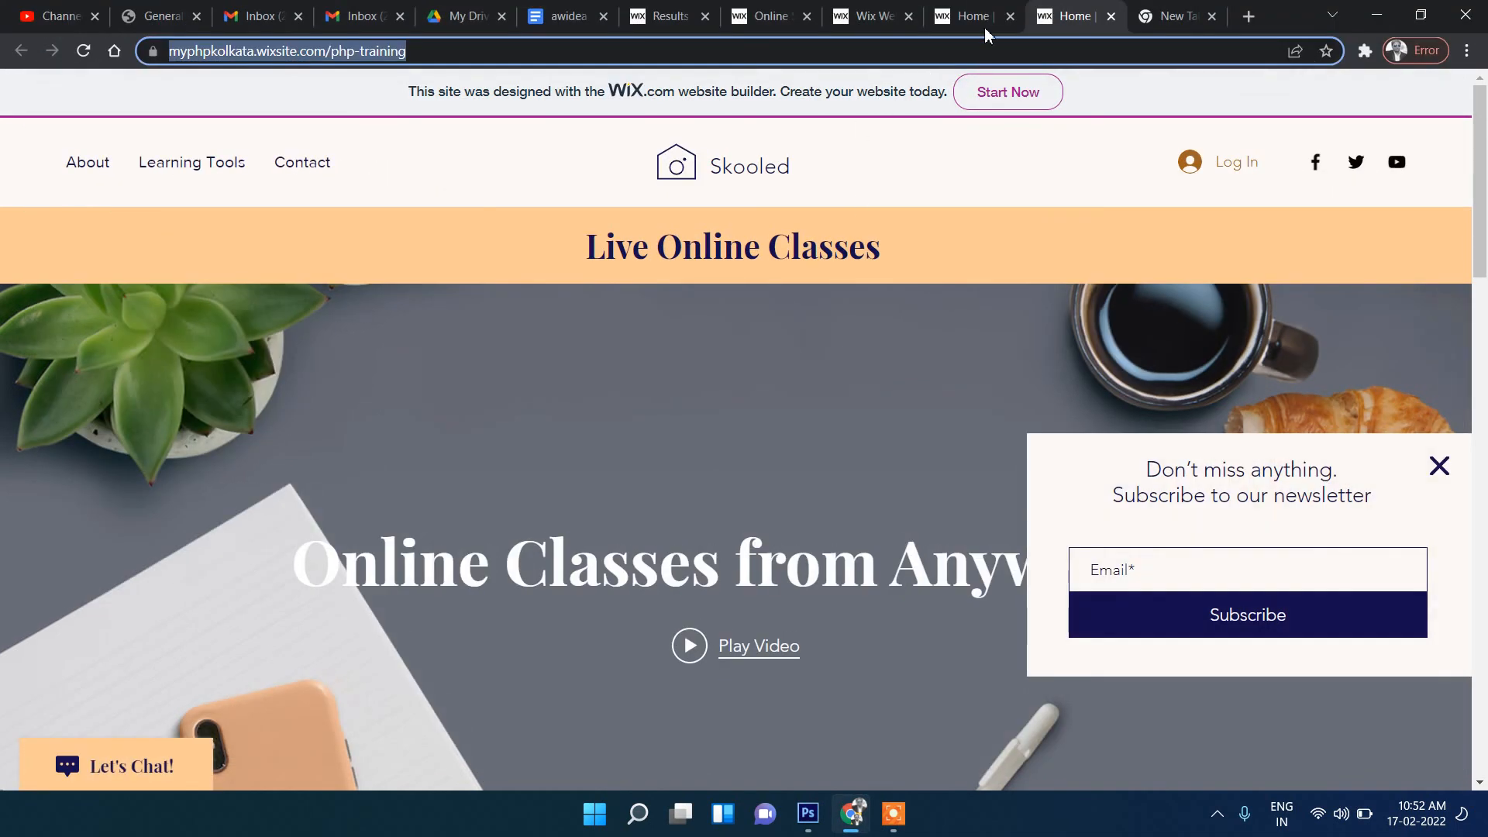
- Return to the site editor and dismiss the publishing confirmation
{"action": "left_click", "coordinate": [965, 16]}
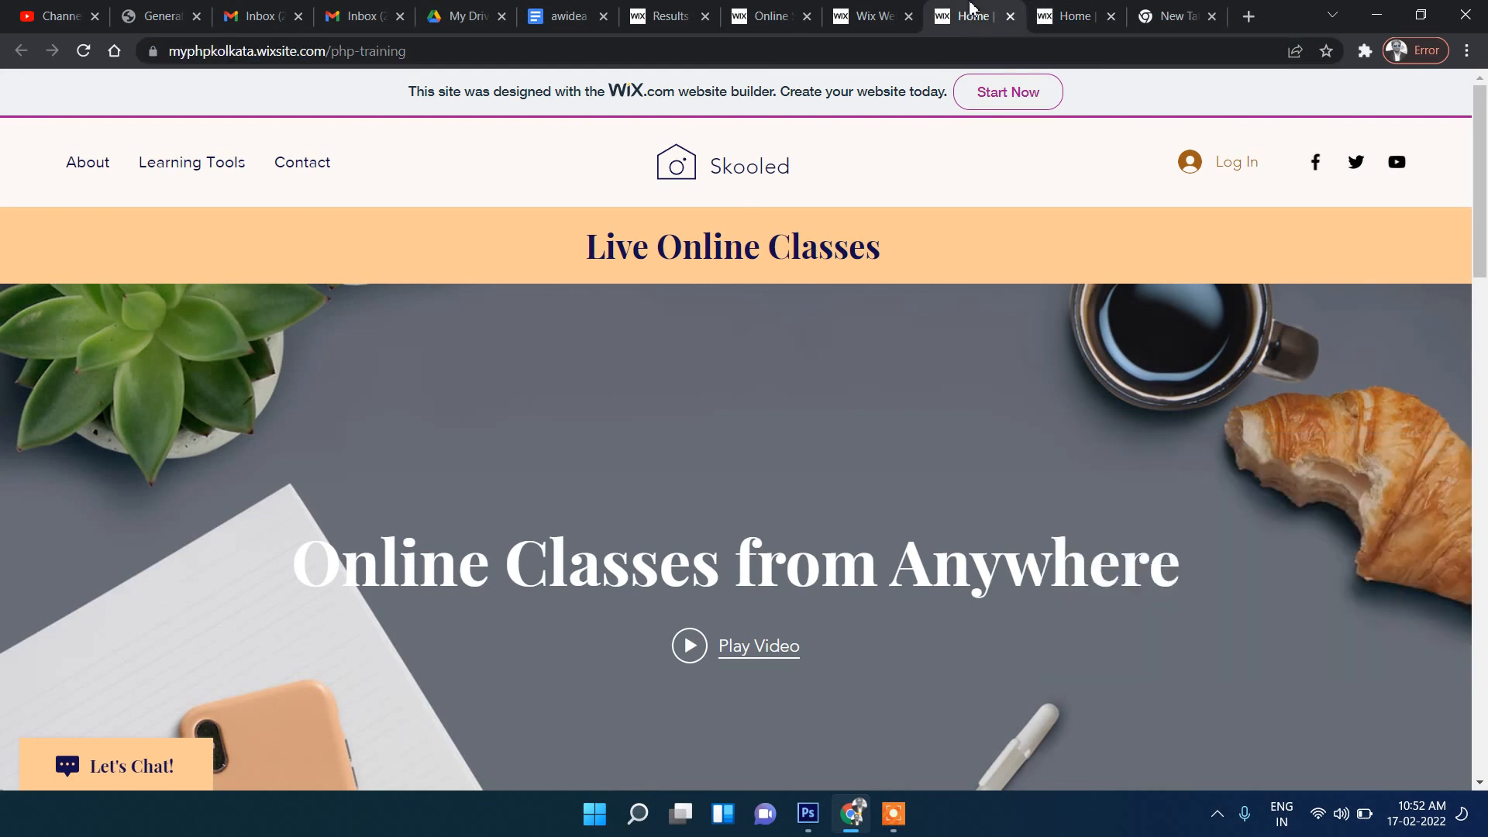
{"action": "left_click", "coordinate": [903, 9]}
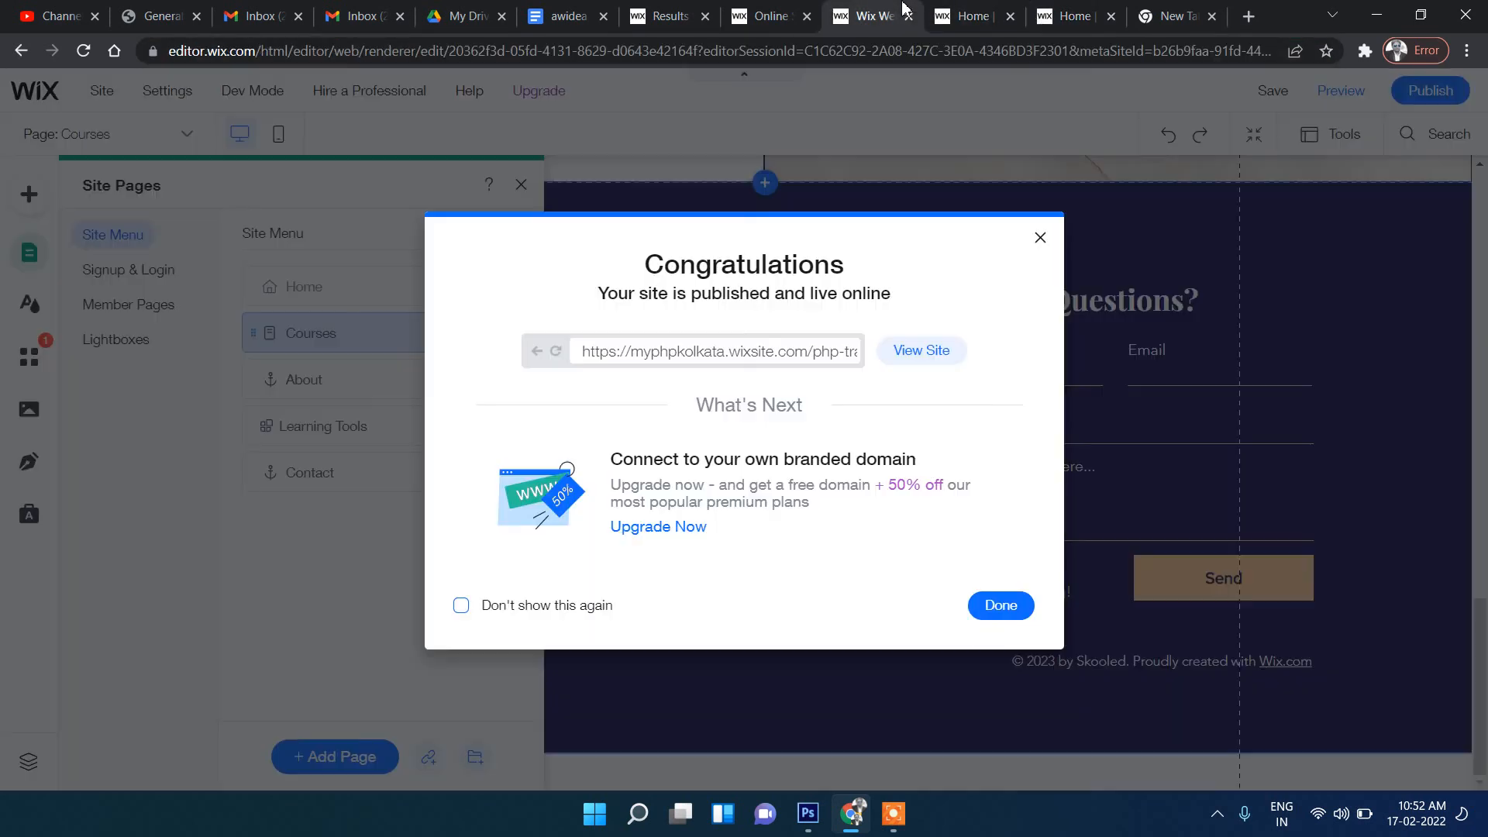
{"action": "left_click", "coordinate": [1041, 241]}
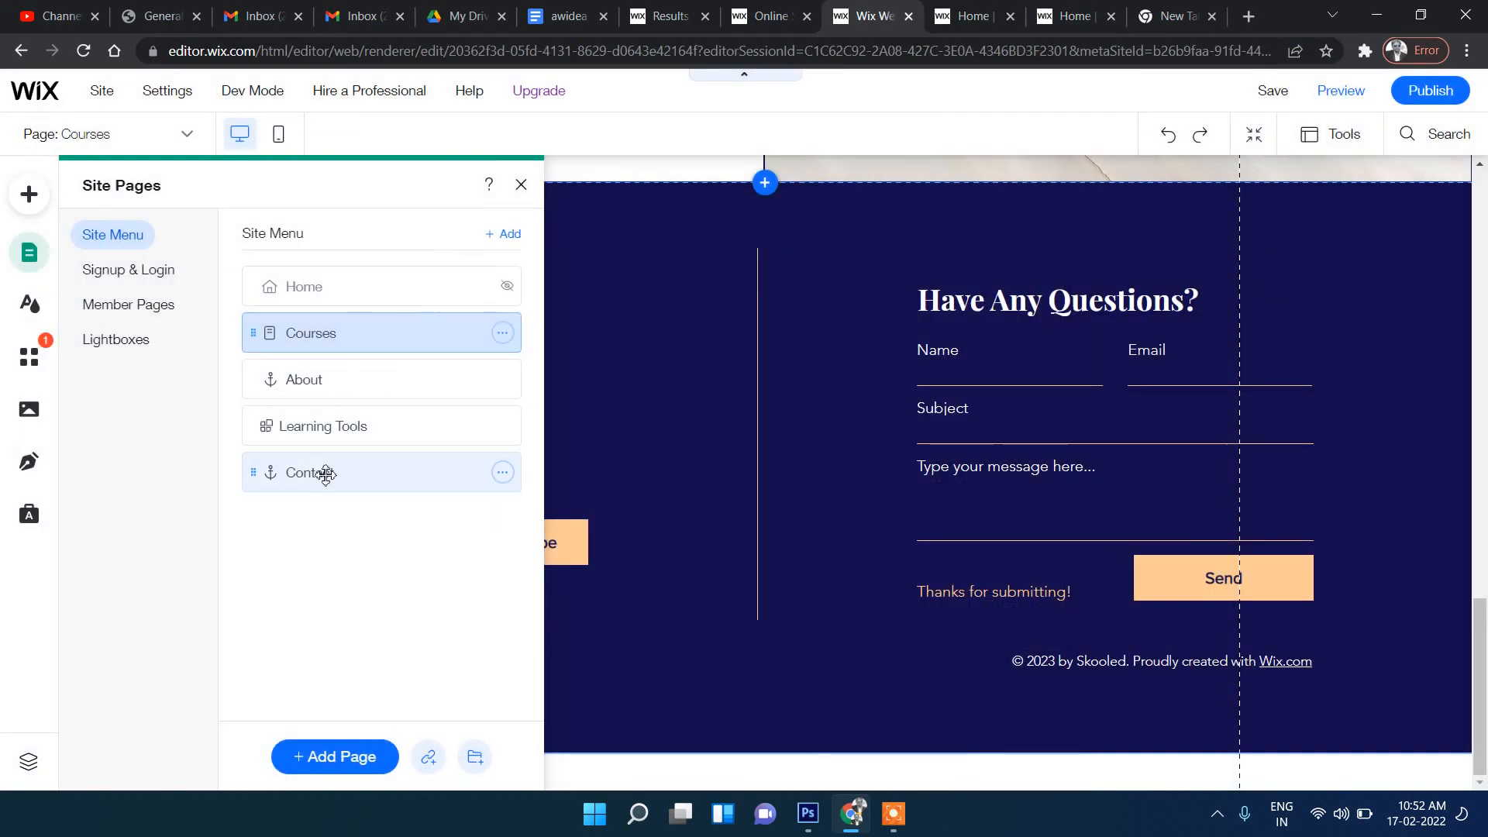
- Move the Courses page between Learning Tools and Contact in the site menu and publish the site again
{"action": "left_click_drag", "start_coordinate": [264, 333], "coordinate": [280, 425]}
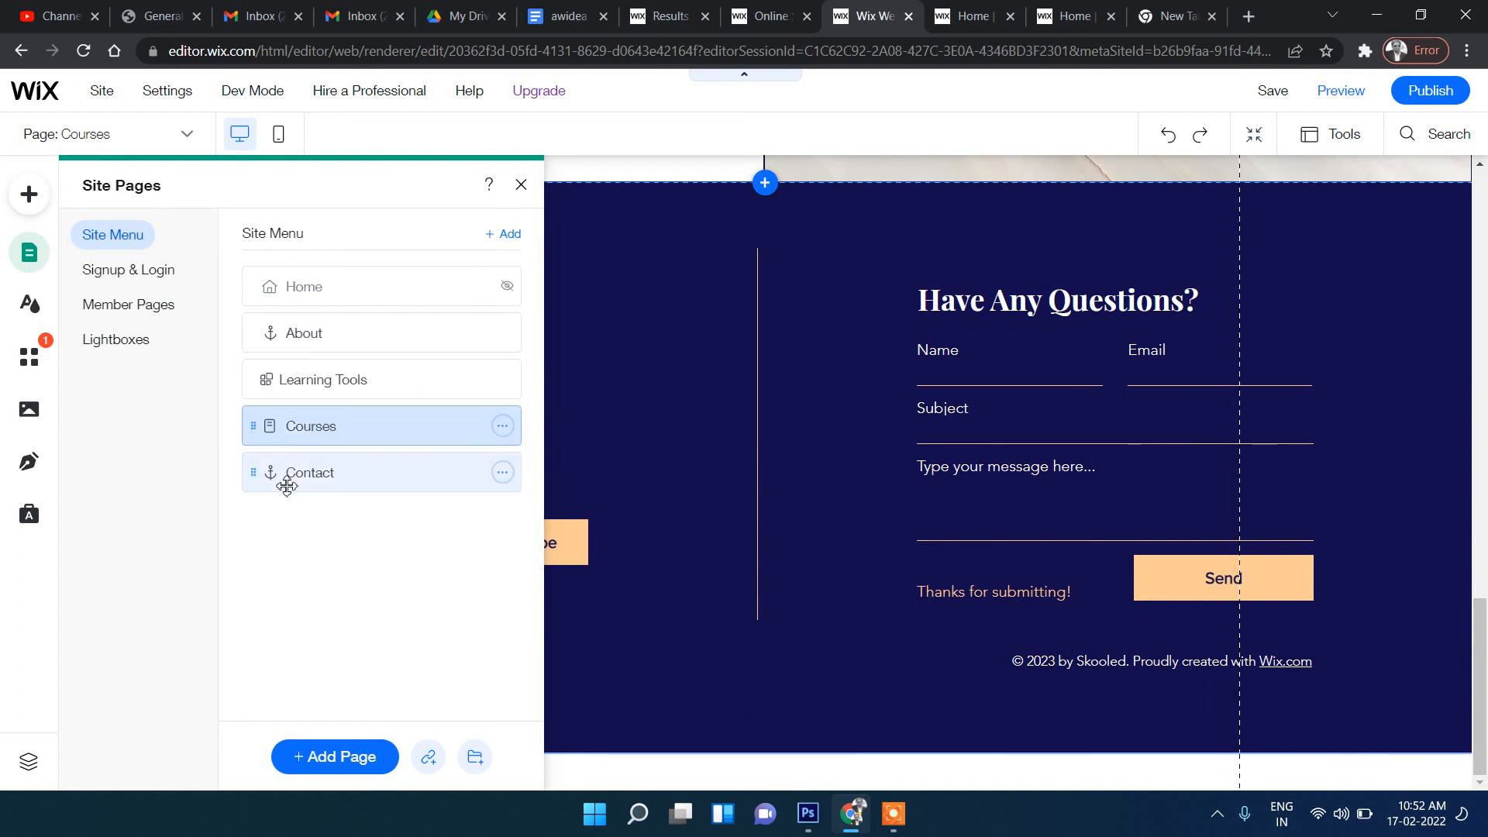
{"action": "left_click", "coordinate": [1422, 91]}
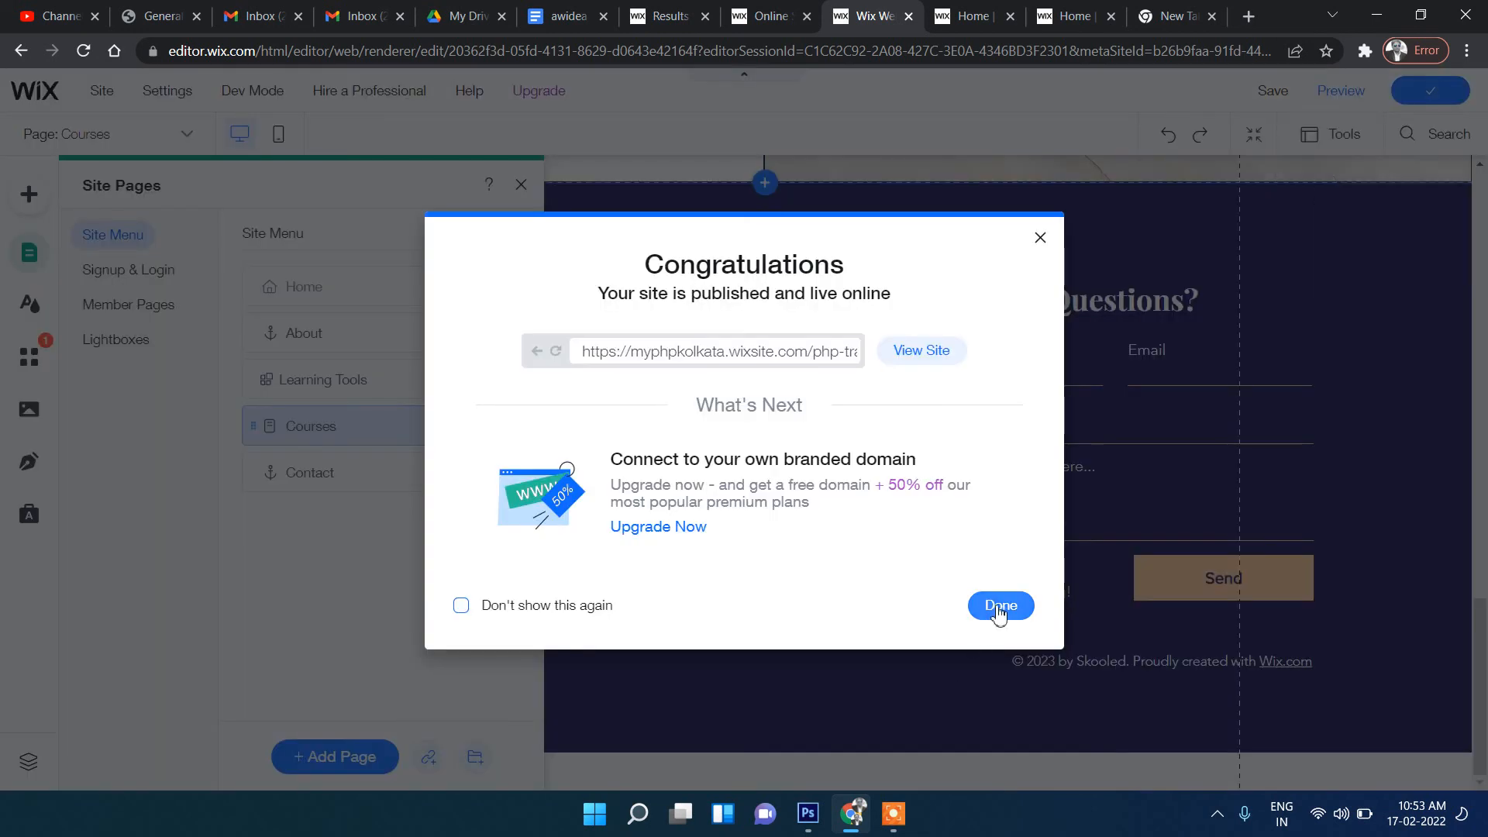
{"action": "left_click", "coordinate": [999, 608]}
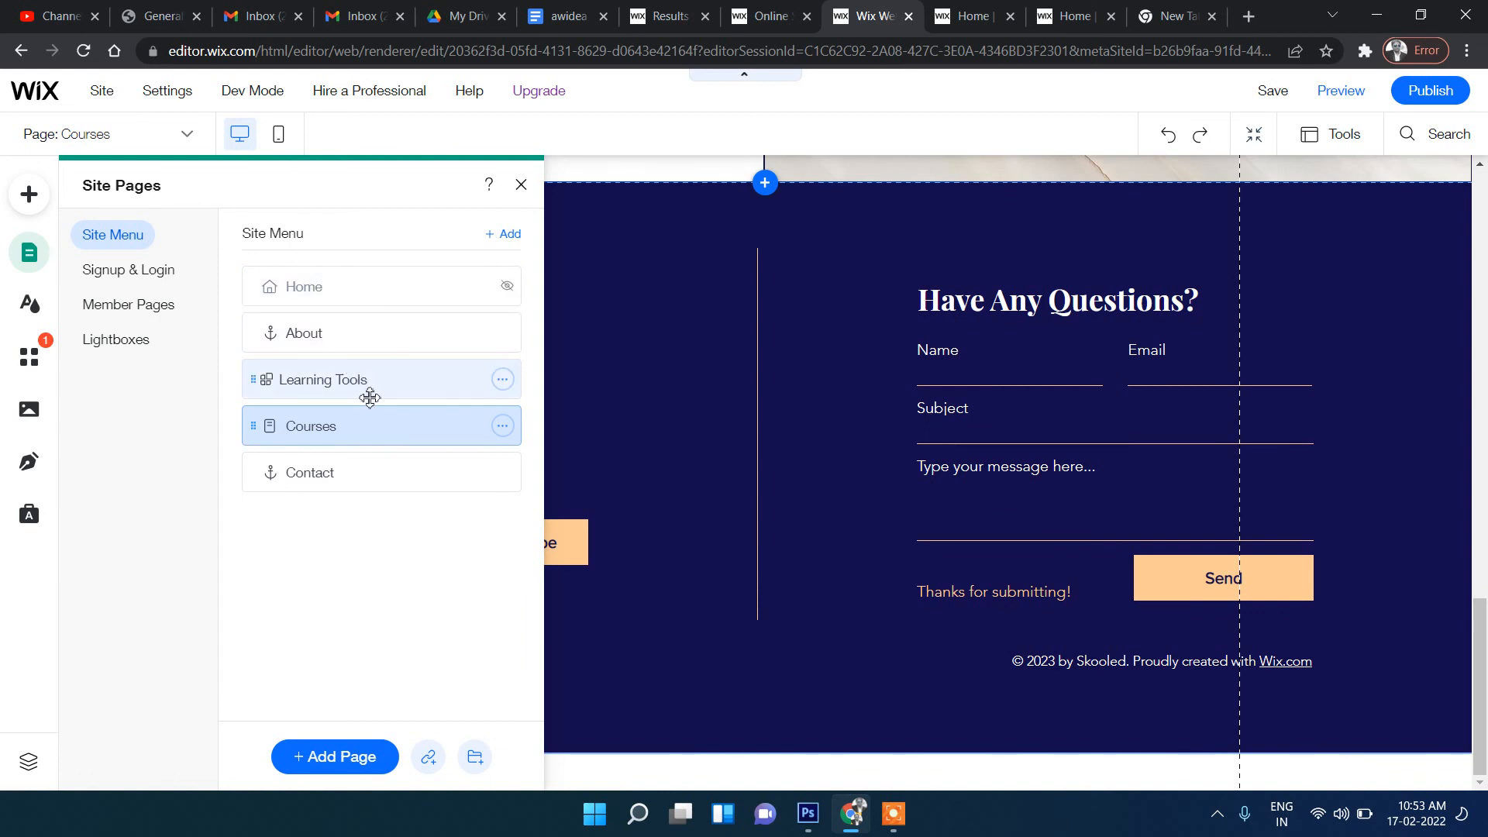
- Open the site's settings dashboard through Business Info and look through its general, communications and advanced sections
{"action": "left_click", "coordinate": [167, 93]}
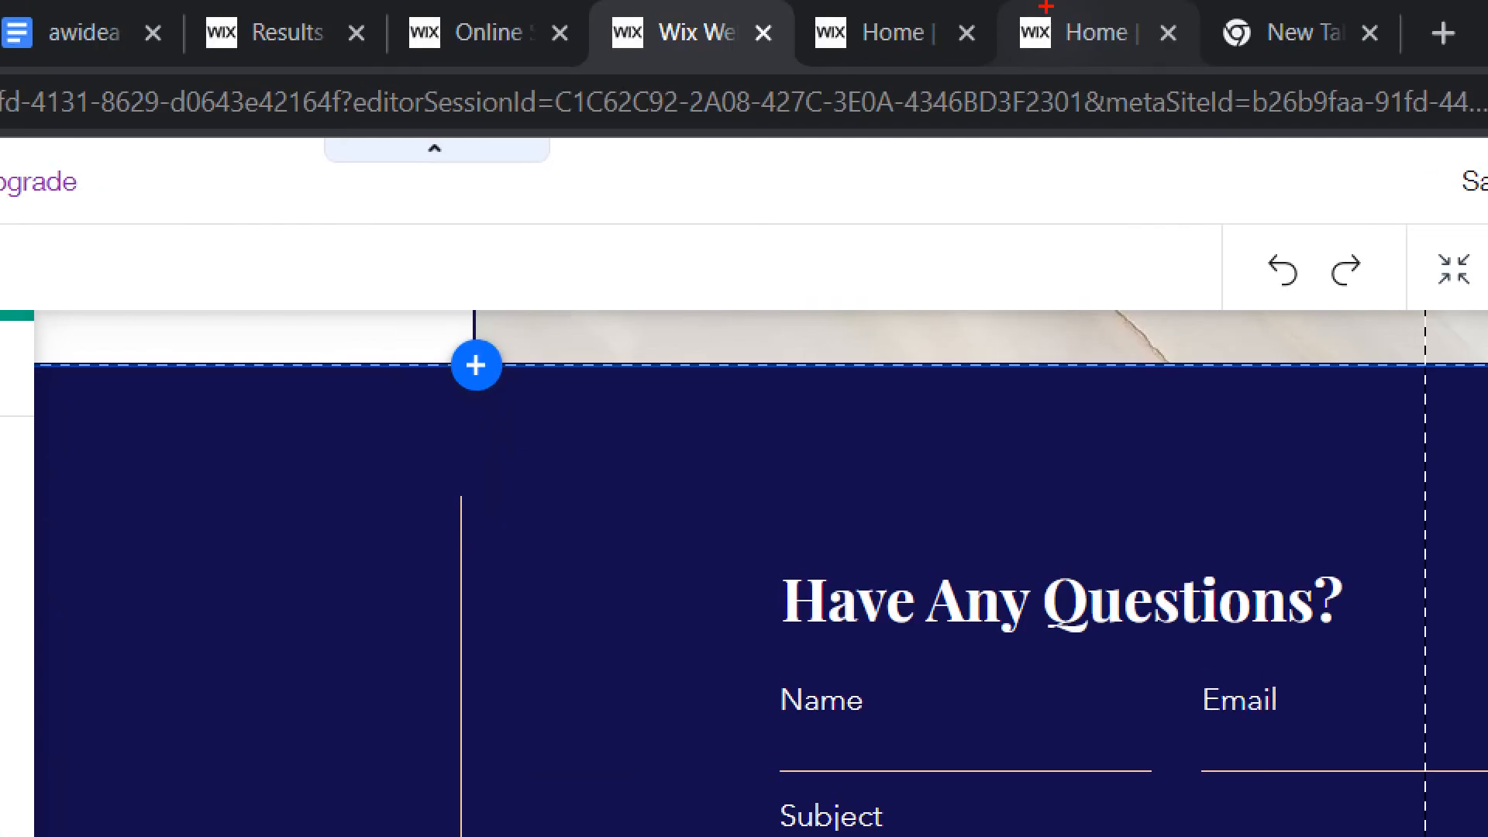
{"action": "left_click_drag", "start_coordinate": [1031, 4], "coordinate": [1094, 45]}
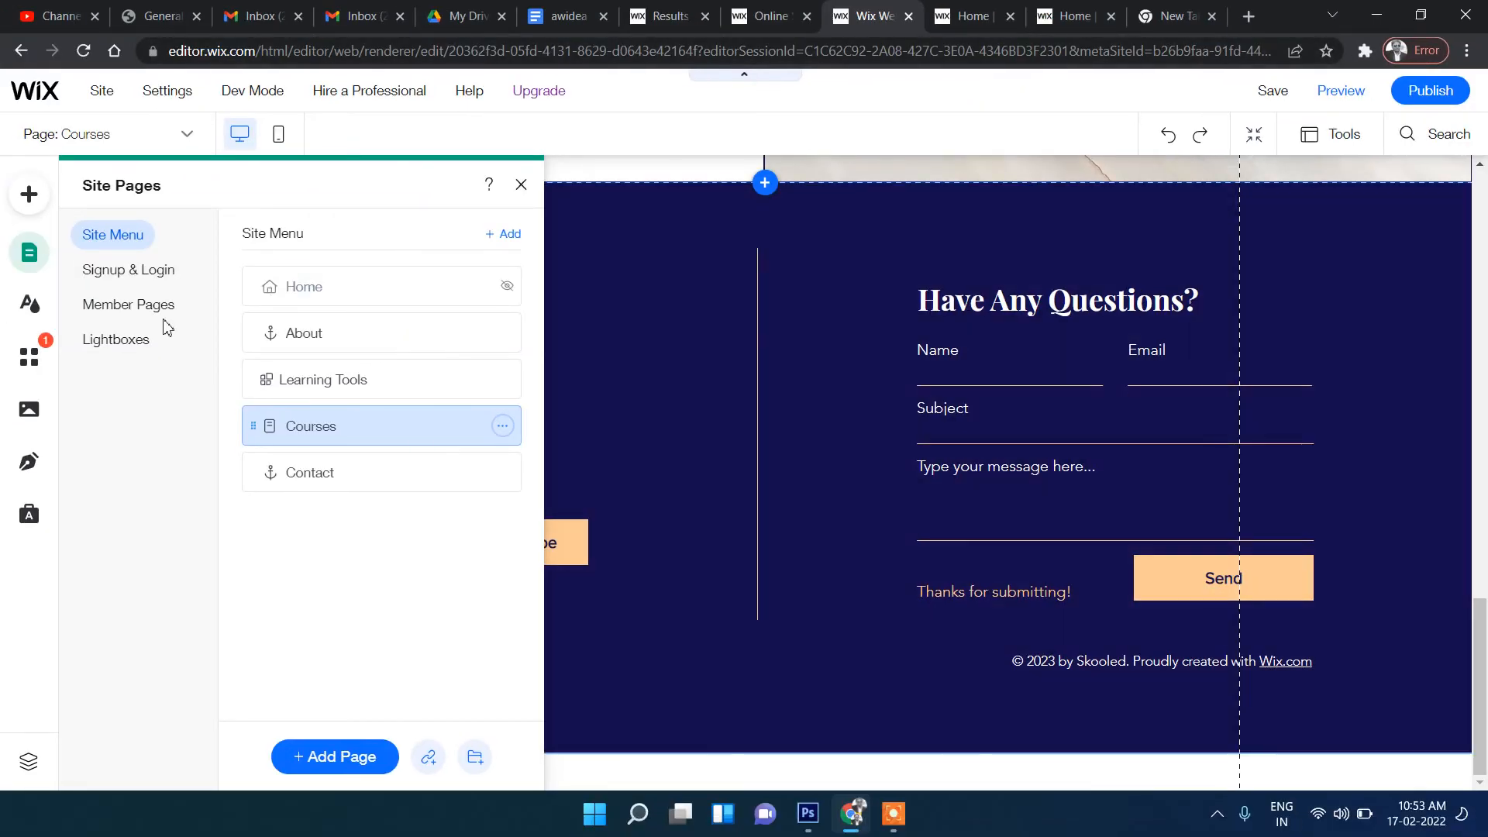
{"action": "mouse_move", "coordinate": [160, 93]}
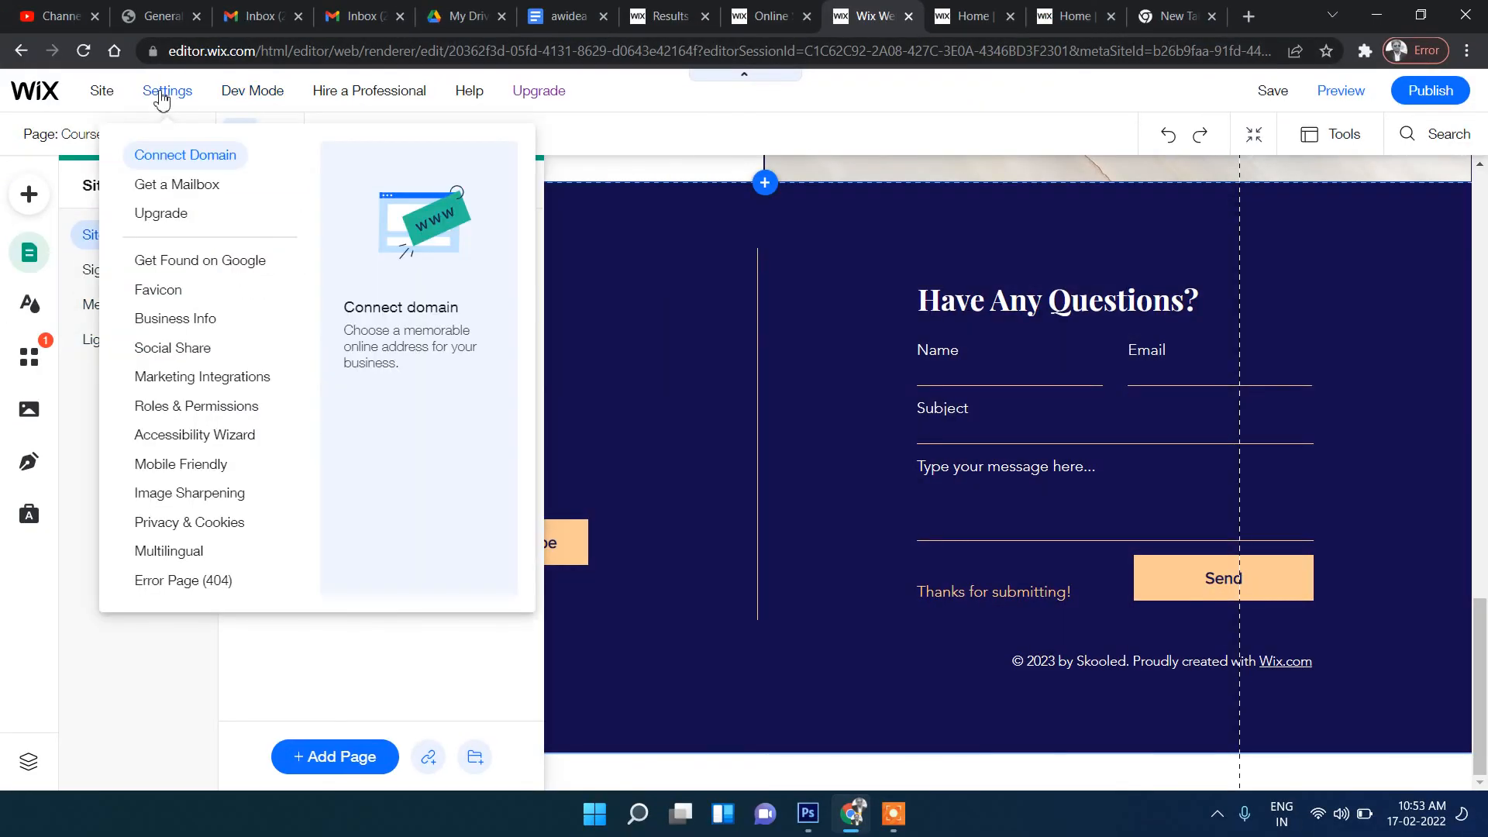
{"action": "left_click", "coordinate": [173, 314]}
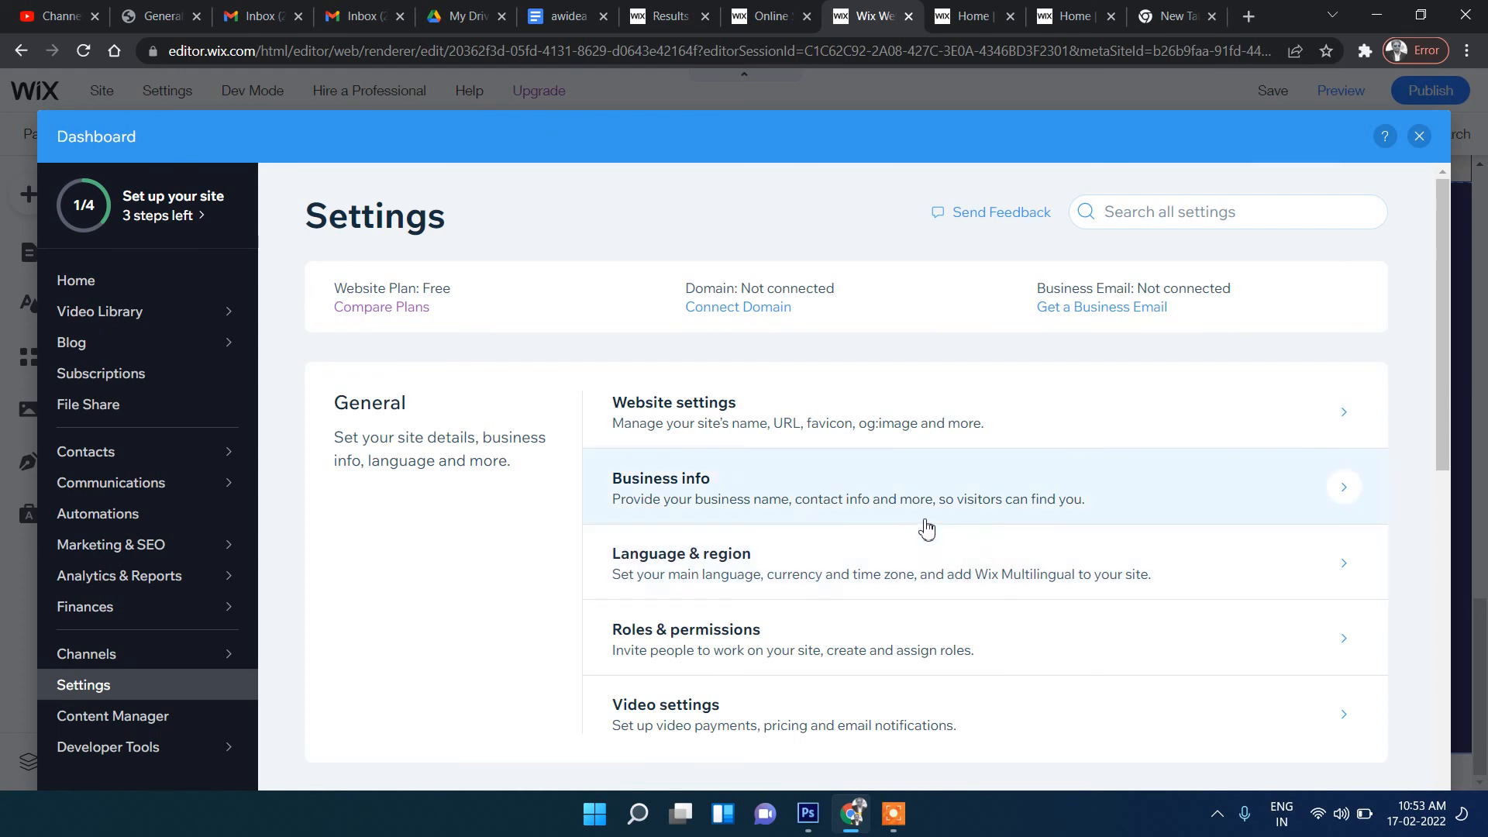
{"action": "scroll", "coordinate": [926, 529], "scroll_direction": "down", "scroll_amount": 1}
{"action": "scroll", "coordinate": [923, 525], "scroll_direction": "down", "scroll_amount": 6}
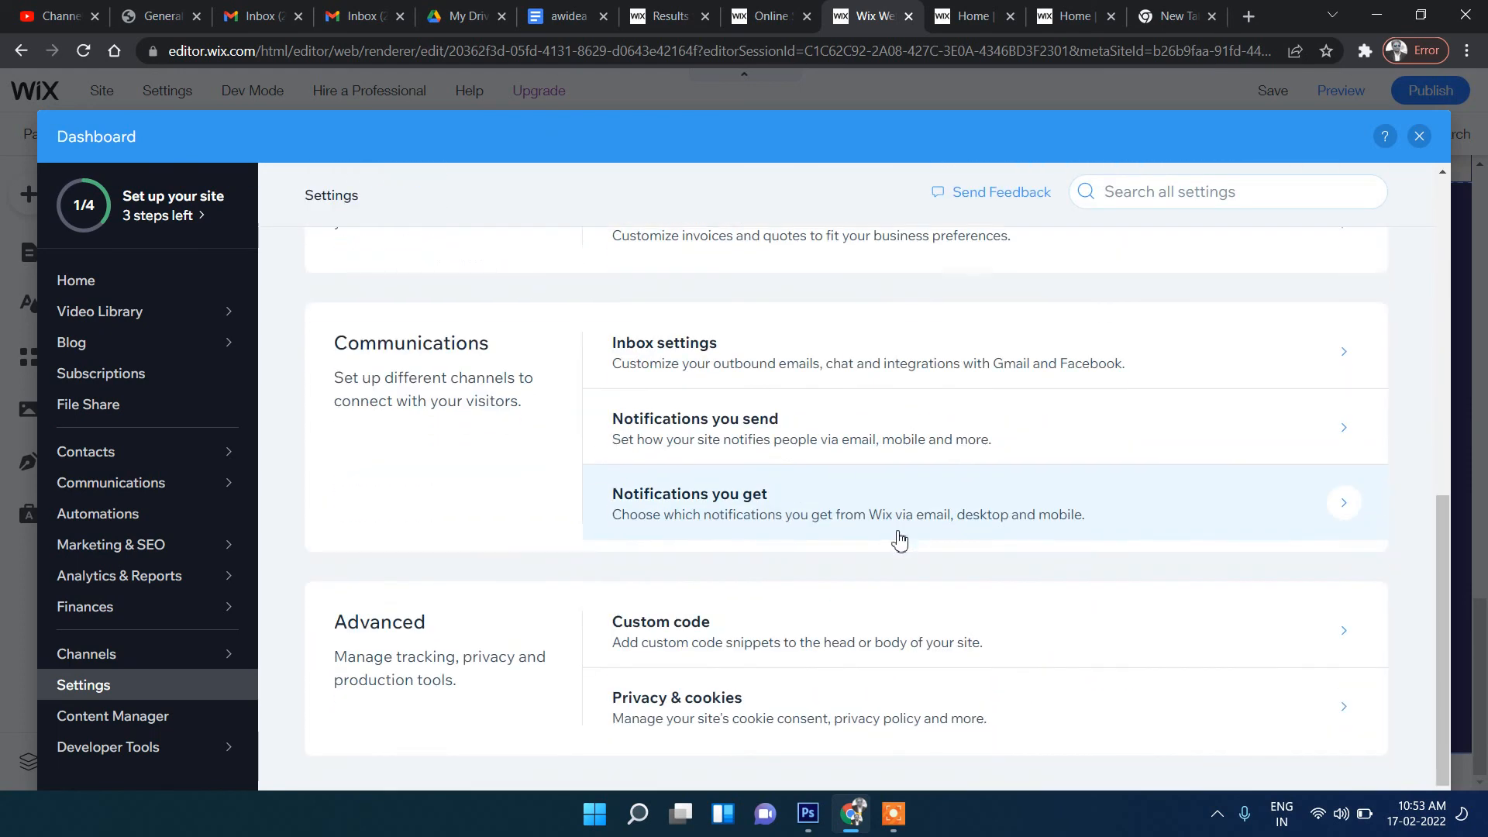
{"action": "scroll", "coordinate": [897, 540], "scroll_direction": "up", "scroll_amount": 7}
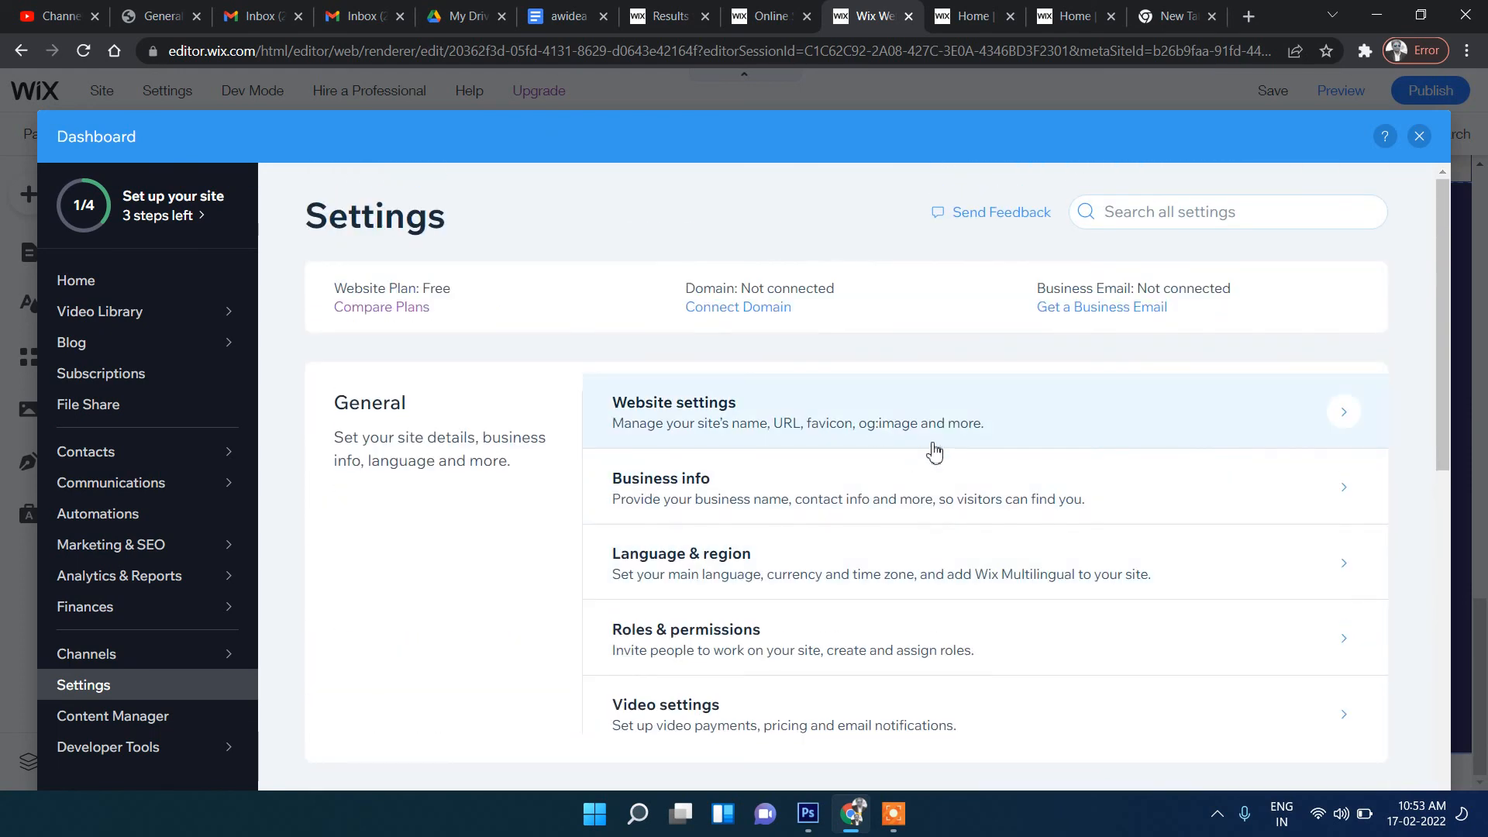
- Open the Website Settings page and look through its sections from publication status and site name down to site history
{"action": "left_click", "coordinate": [702, 388]}
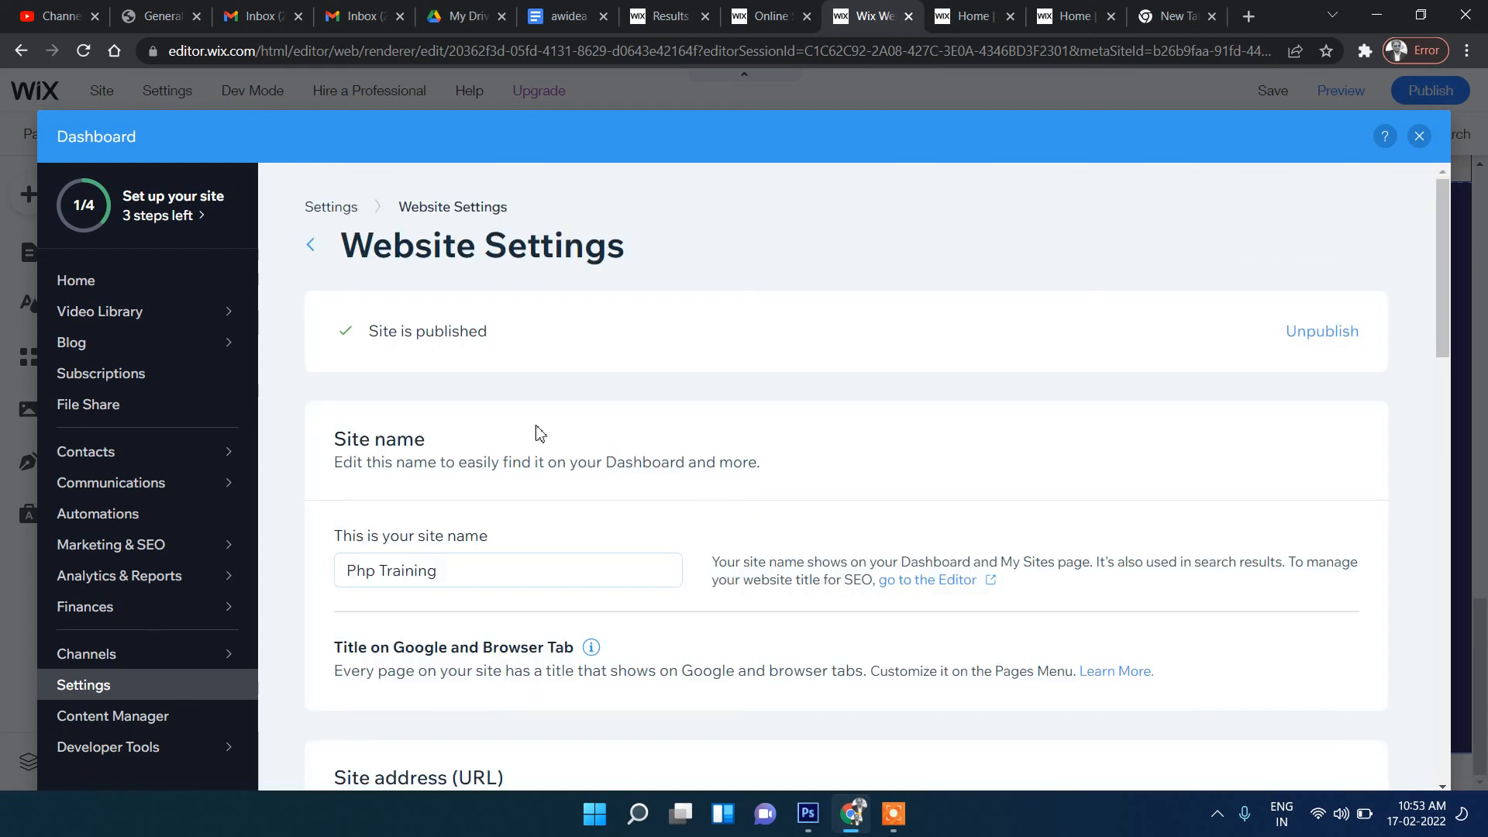
{"action": "left_click_drag", "start_coordinate": [436, 331], "coordinate": [787, 336]}
{"action": "left_click", "coordinate": [787, 335]}
{"action": "scroll", "coordinate": [757, 369], "scroll_direction": "down", "scroll_amount": 2}
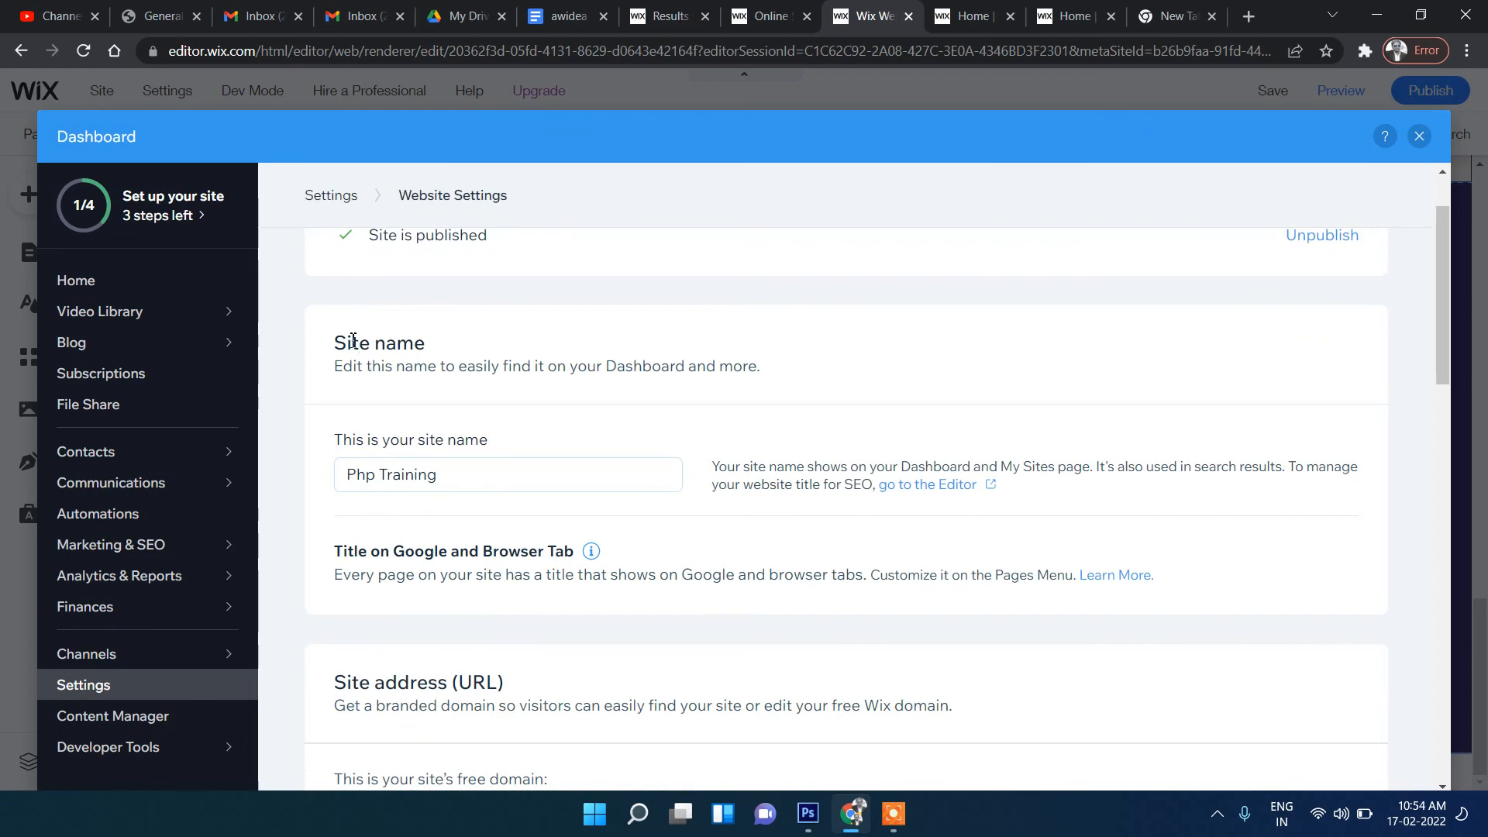
{"action": "left_click_drag", "start_coordinate": [428, 366], "coordinate": [501, 368]}
{"action": "left_click", "coordinate": [507, 371]}
{"action": "scroll", "coordinate": [516, 380], "scroll_direction": "down", "scroll_amount": 5}
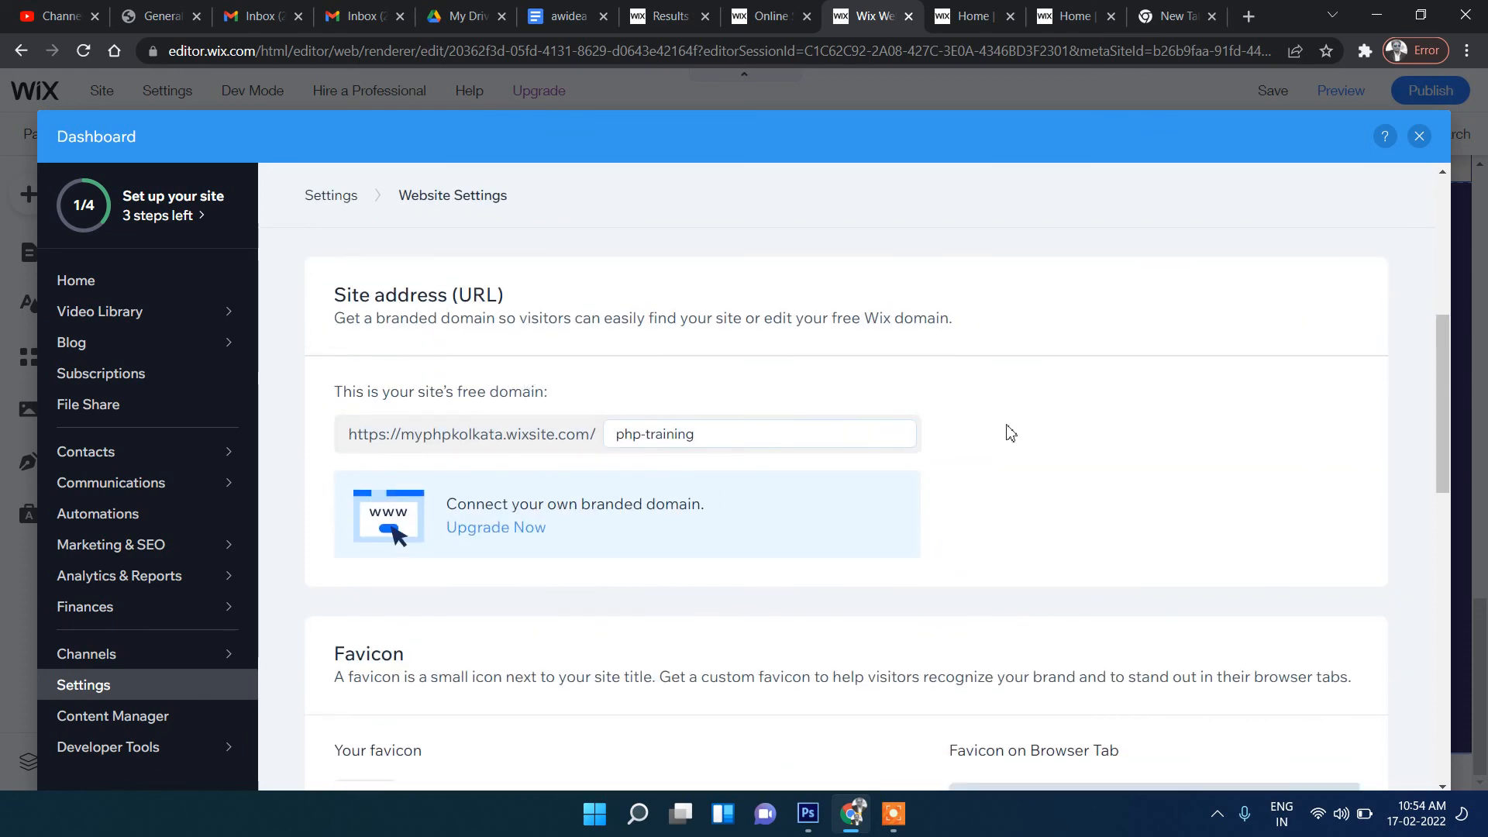
{"action": "scroll", "coordinate": [897, 480], "scroll_direction": "down", "scroll_amount": 10}
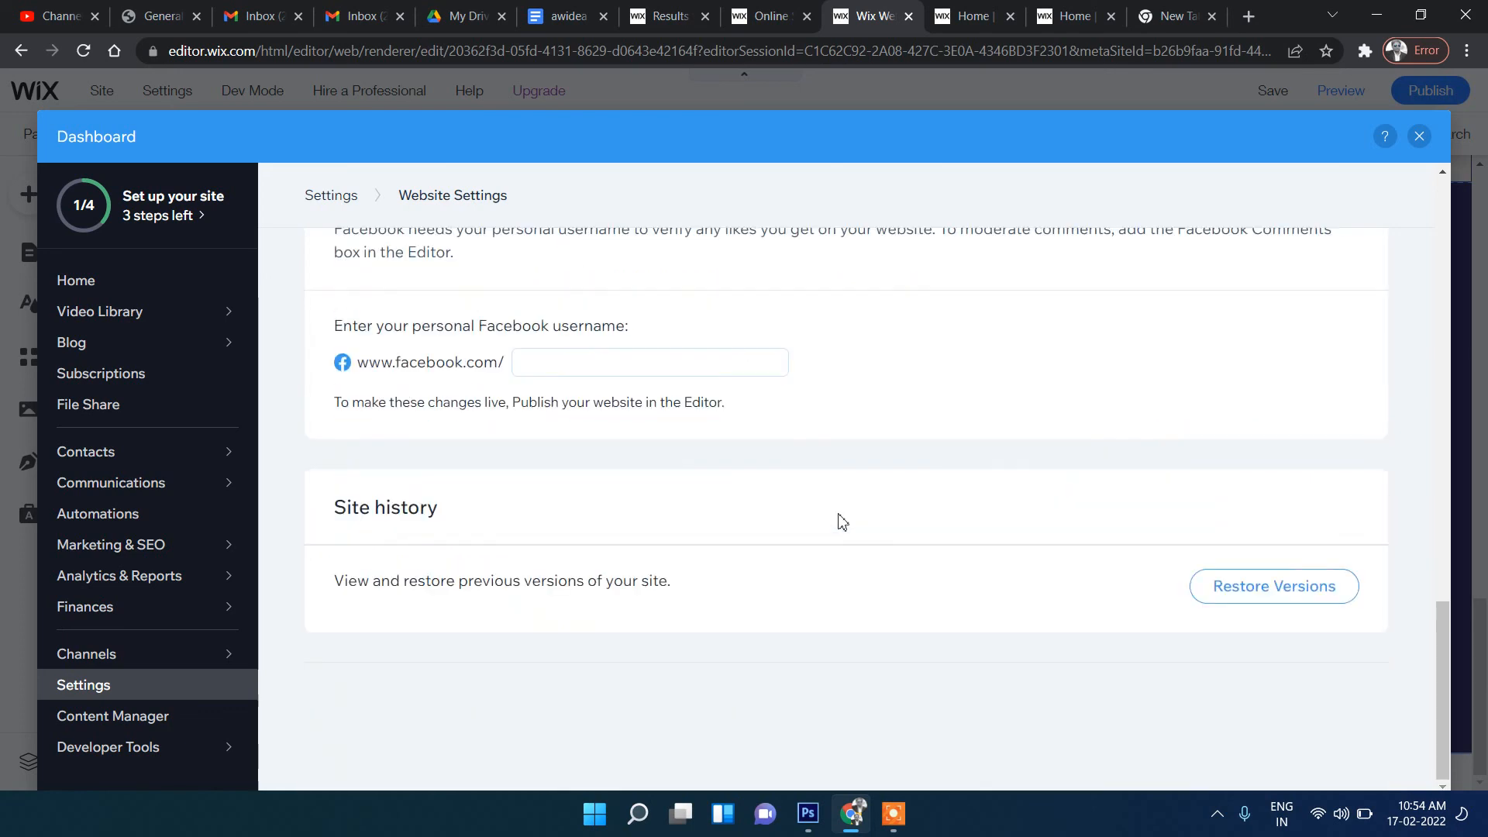
- Review the general social image, favicon and site address sections of the website settings
{"action": "scroll", "coordinate": [843, 521], "scroll_direction": "up", "scroll_amount": 6}
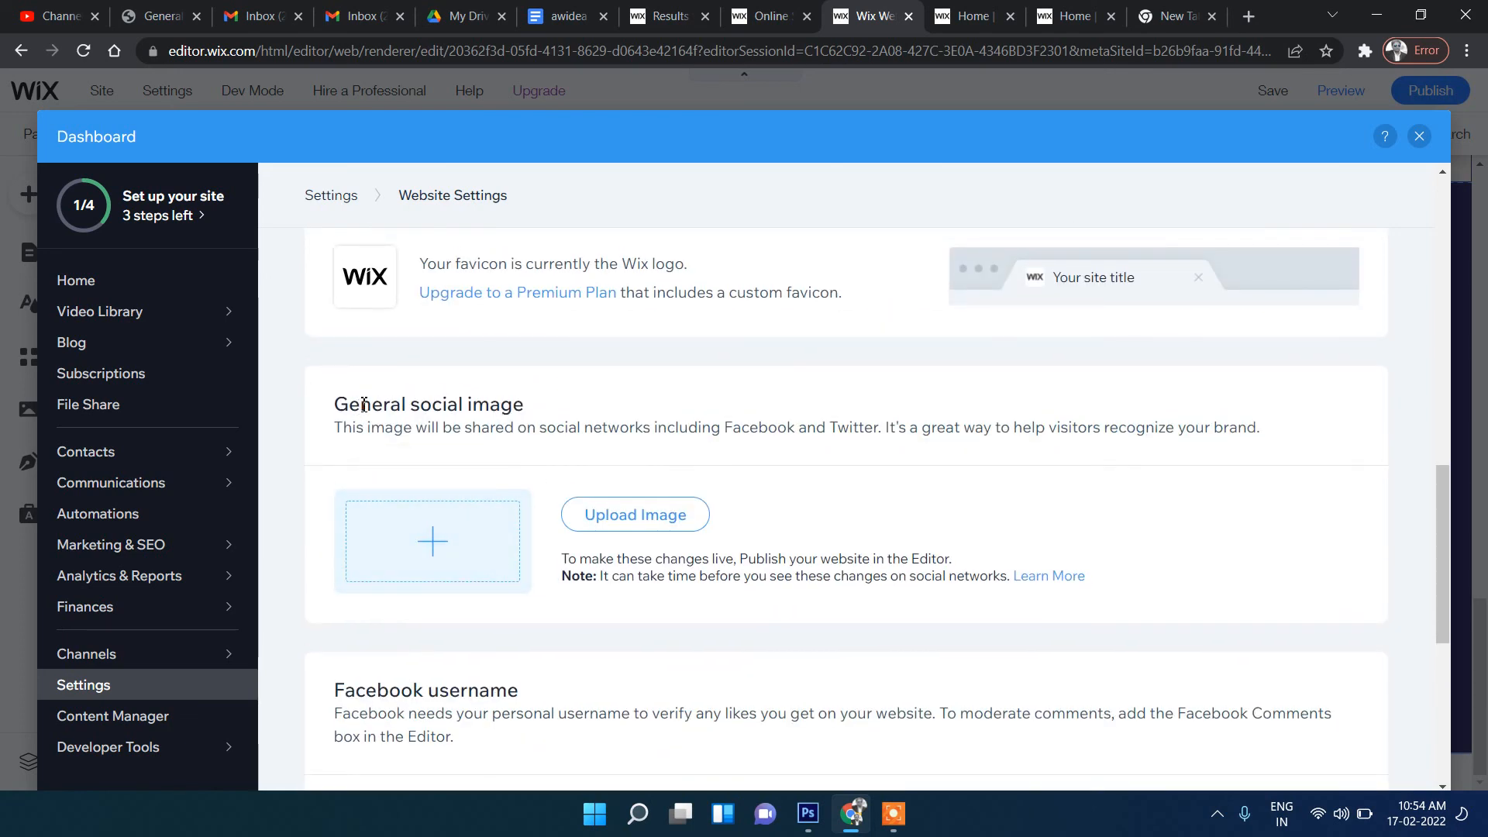
{"action": "left_click_drag", "start_coordinate": [363, 404], "coordinate": [515, 404]}
{"action": "left_click", "coordinate": [501, 494]}
{"action": "scroll", "coordinate": [465, 538], "scroll_direction": "up", "scroll_amount": 4}
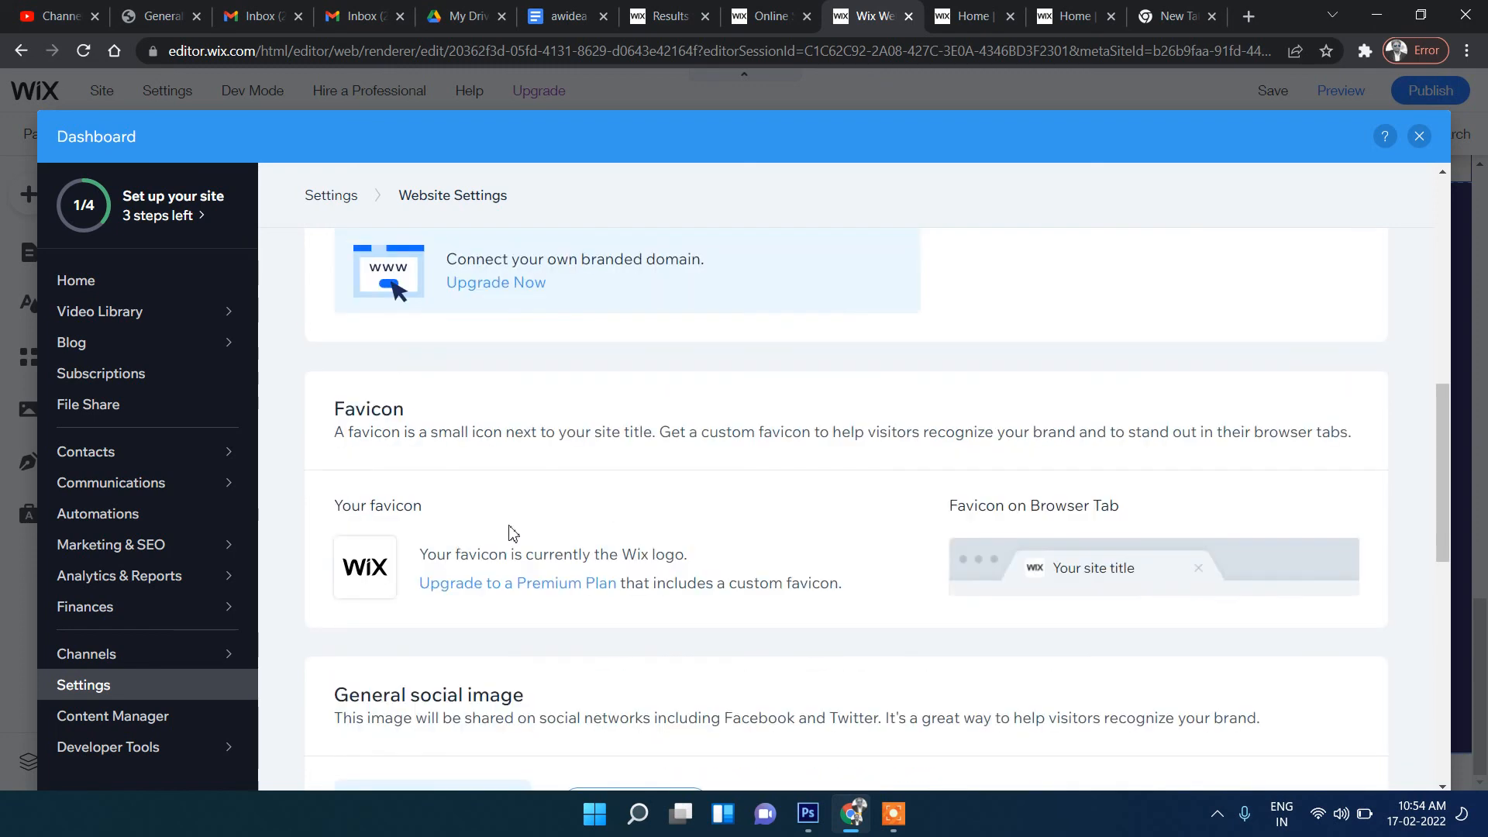
{"action": "scroll", "coordinate": [517, 532], "scroll_direction": "up", "scroll_amount": 5}
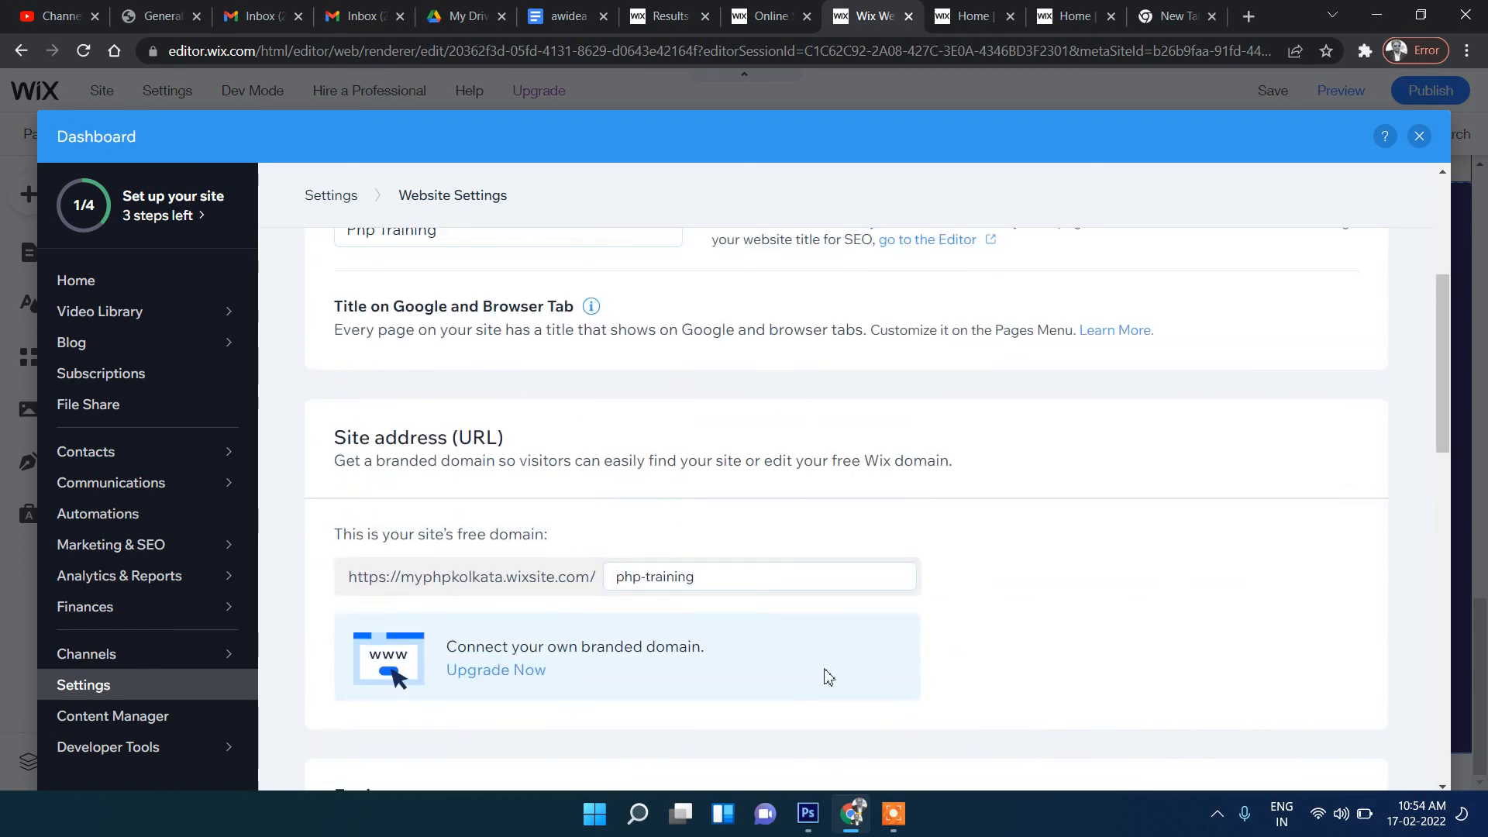
{"action": "scroll", "coordinate": [591, 604], "scroll_direction": "up", "scroll_amount": 3}
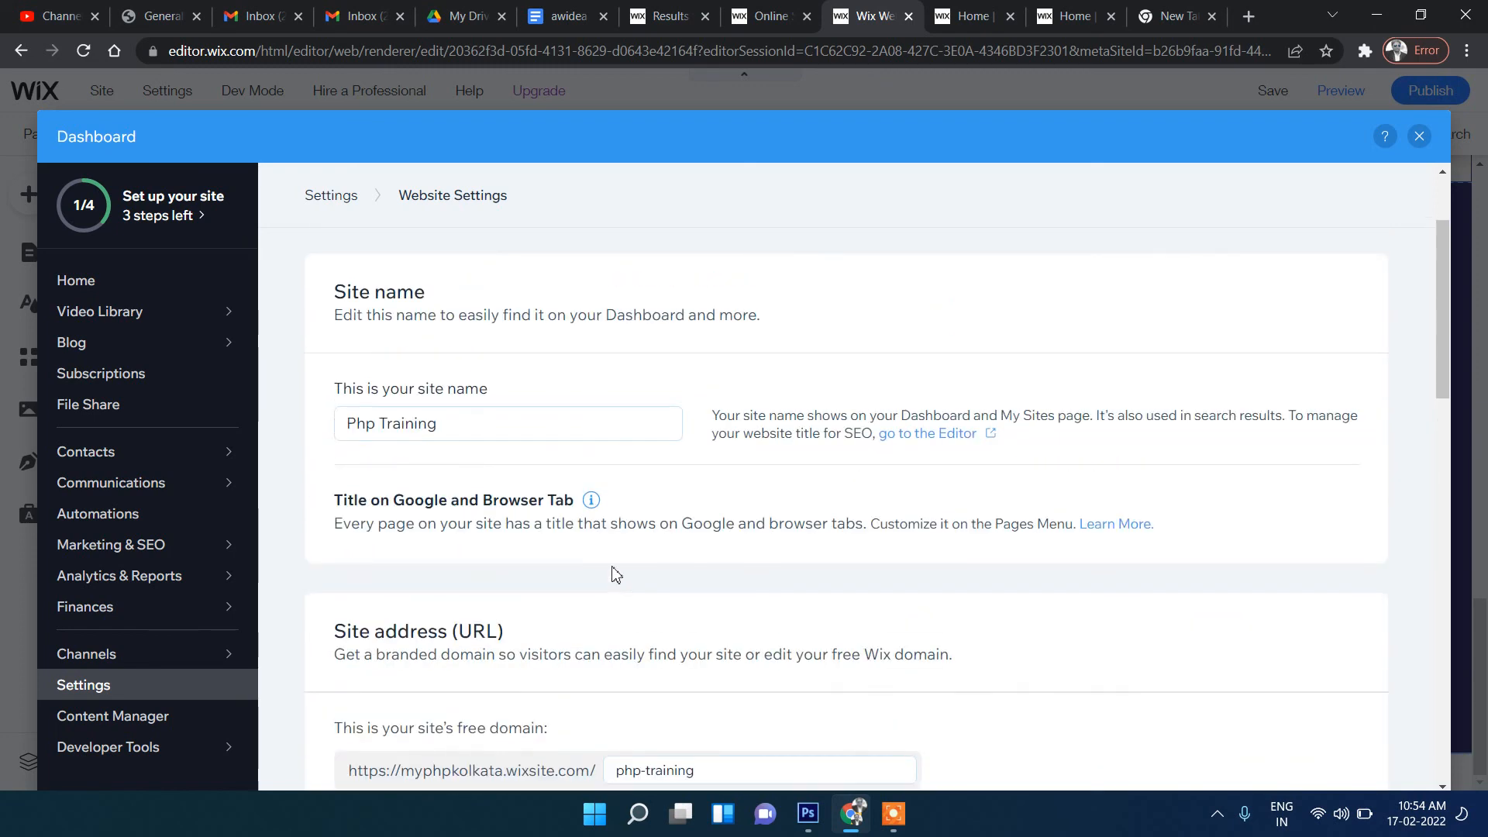
- Check the site name field and the remaining website settings, then close the dashboard to return to the page editor
{"action": "left_click", "coordinate": [477, 422]}
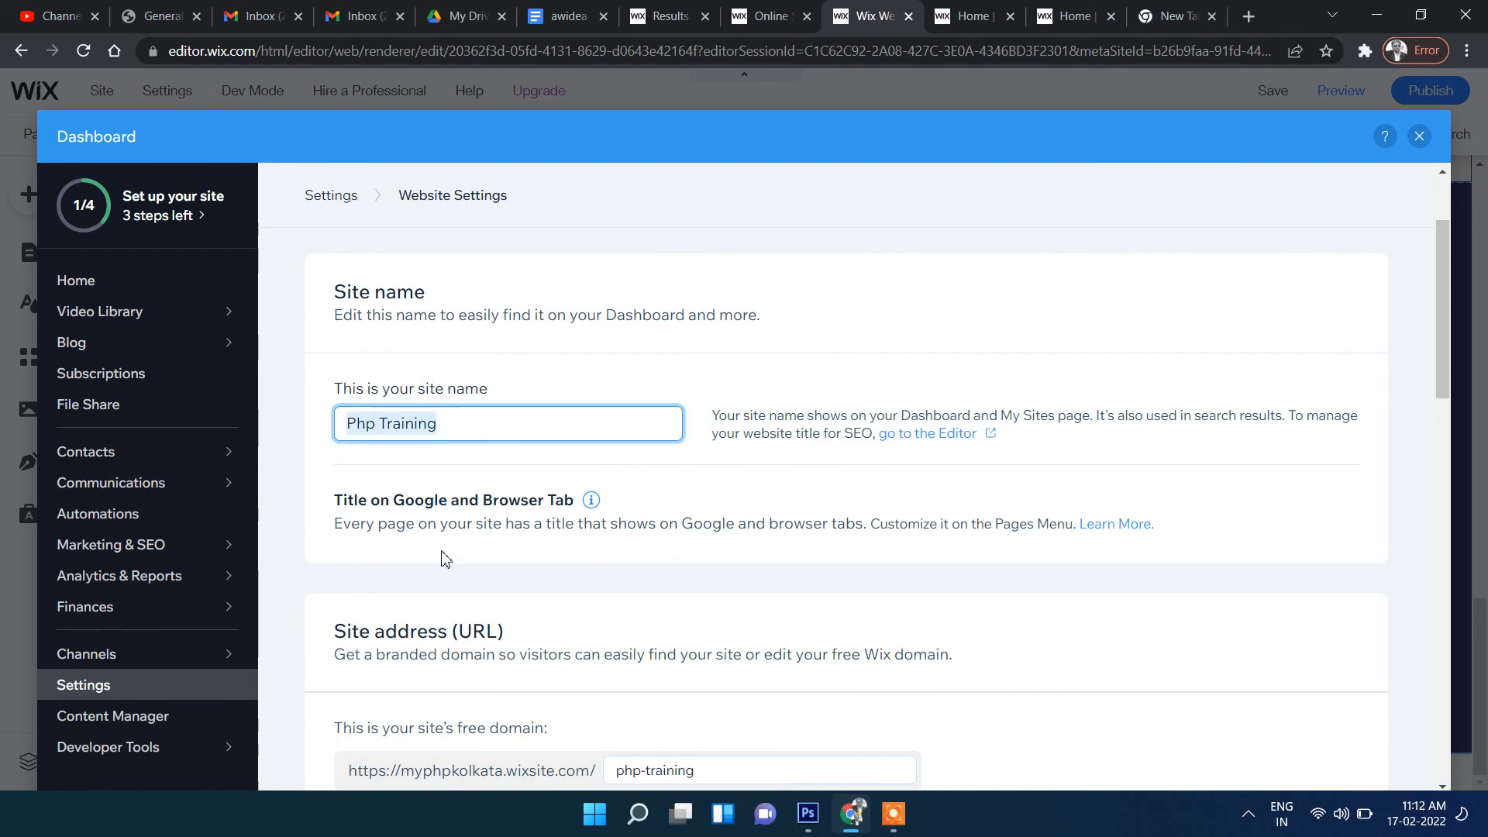
{"action": "left_click", "coordinate": [508, 425]}
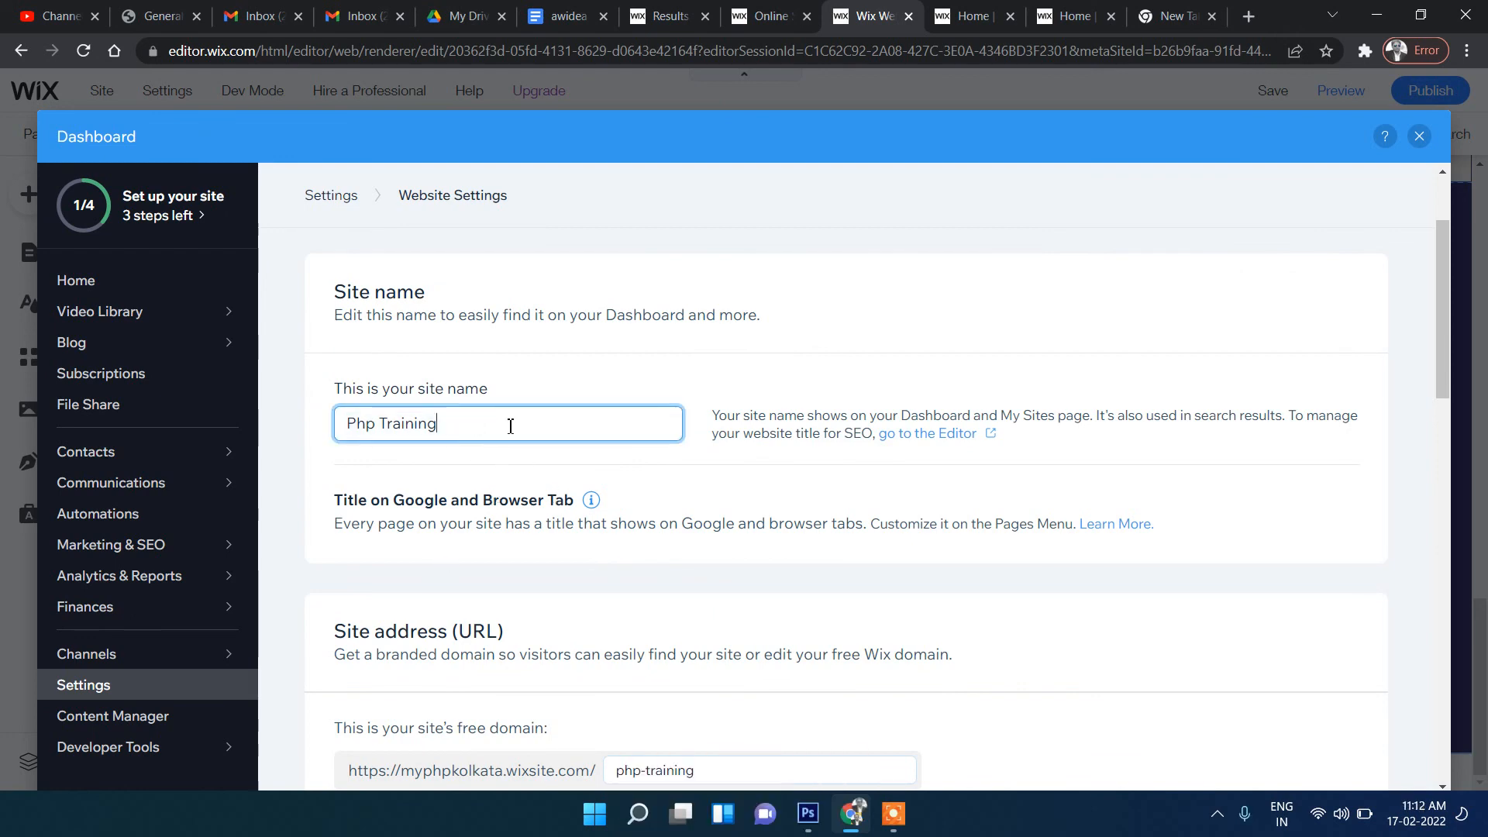
{"action": "scroll", "coordinate": [511, 425], "scroll_direction": "down", "scroll_amount": 3}
{"action": "scroll", "coordinate": [511, 426], "scroll_direction": "down", "scroll_amount": 5}
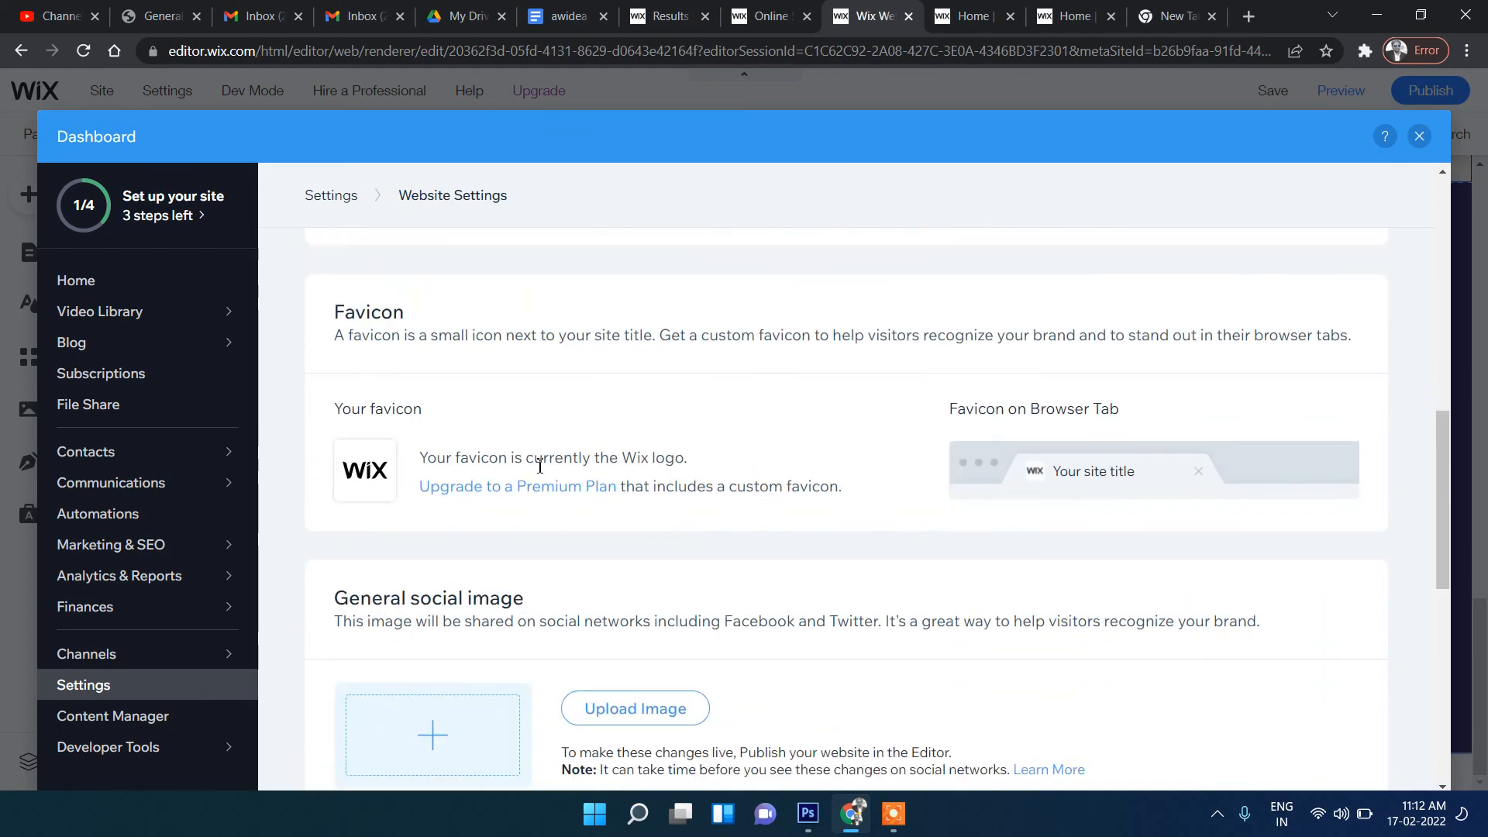
{"action": "scroll", "coordinate": [670, 545], "scroll_direction": "down", "scroll_amount": 4}
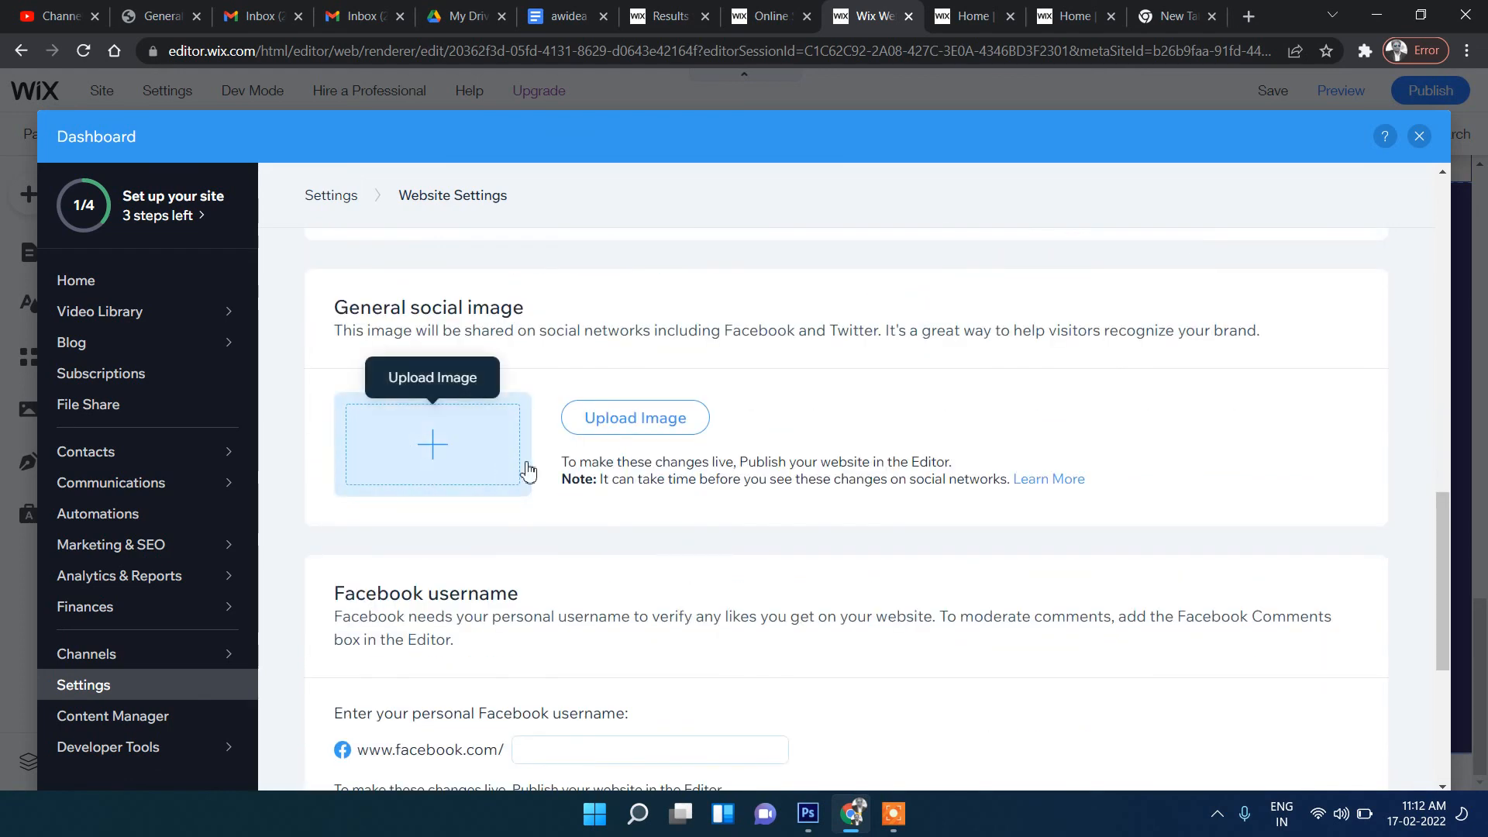
{"action": "scroll", "coordinate": [527, 469], "scroll_direction": "down", "scroll_amount": 3}
{"action": "scroll", "coordinate": [554, 492], "scroll_direction": "down", "scroll_amount": 3}
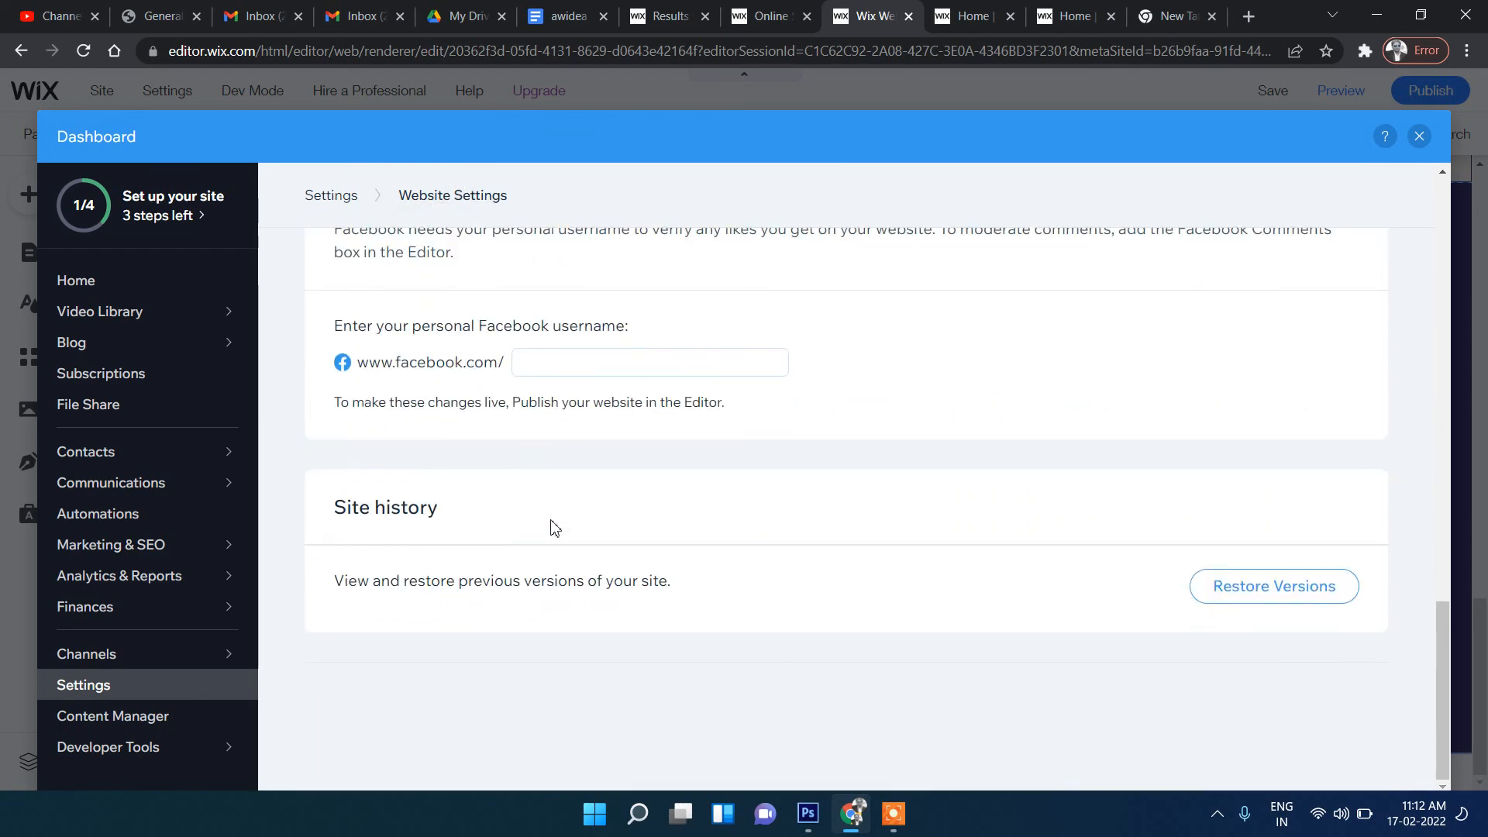
{"action": "scroll", "coordinate": [961, 543], "scroll_direction": "up", "scroll_amount": 15}
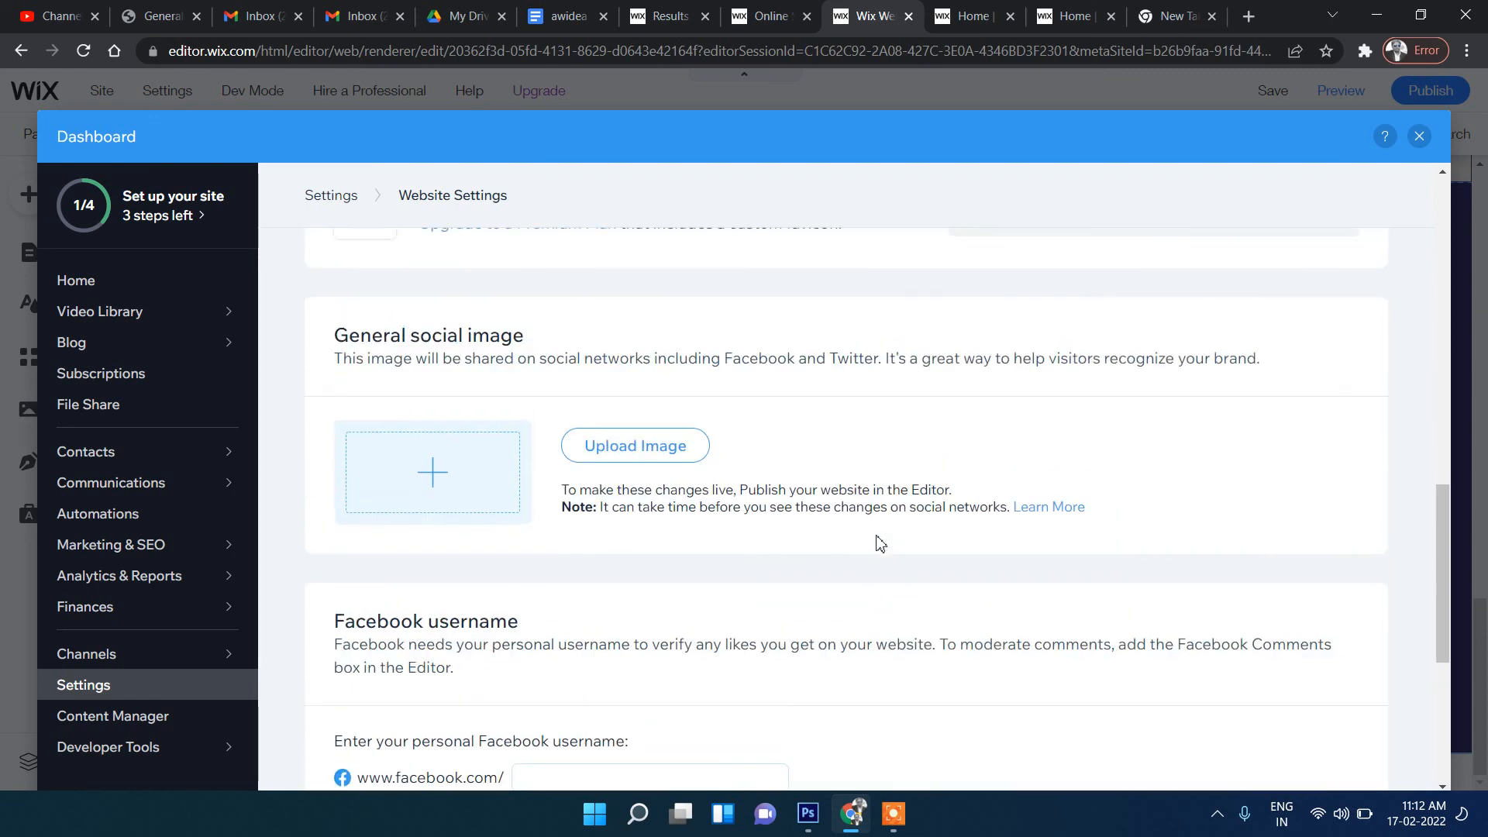
{"action": "scroll", "coordinate": [876, 542], "scroll_direction": "up", "scroll_amount": 3}
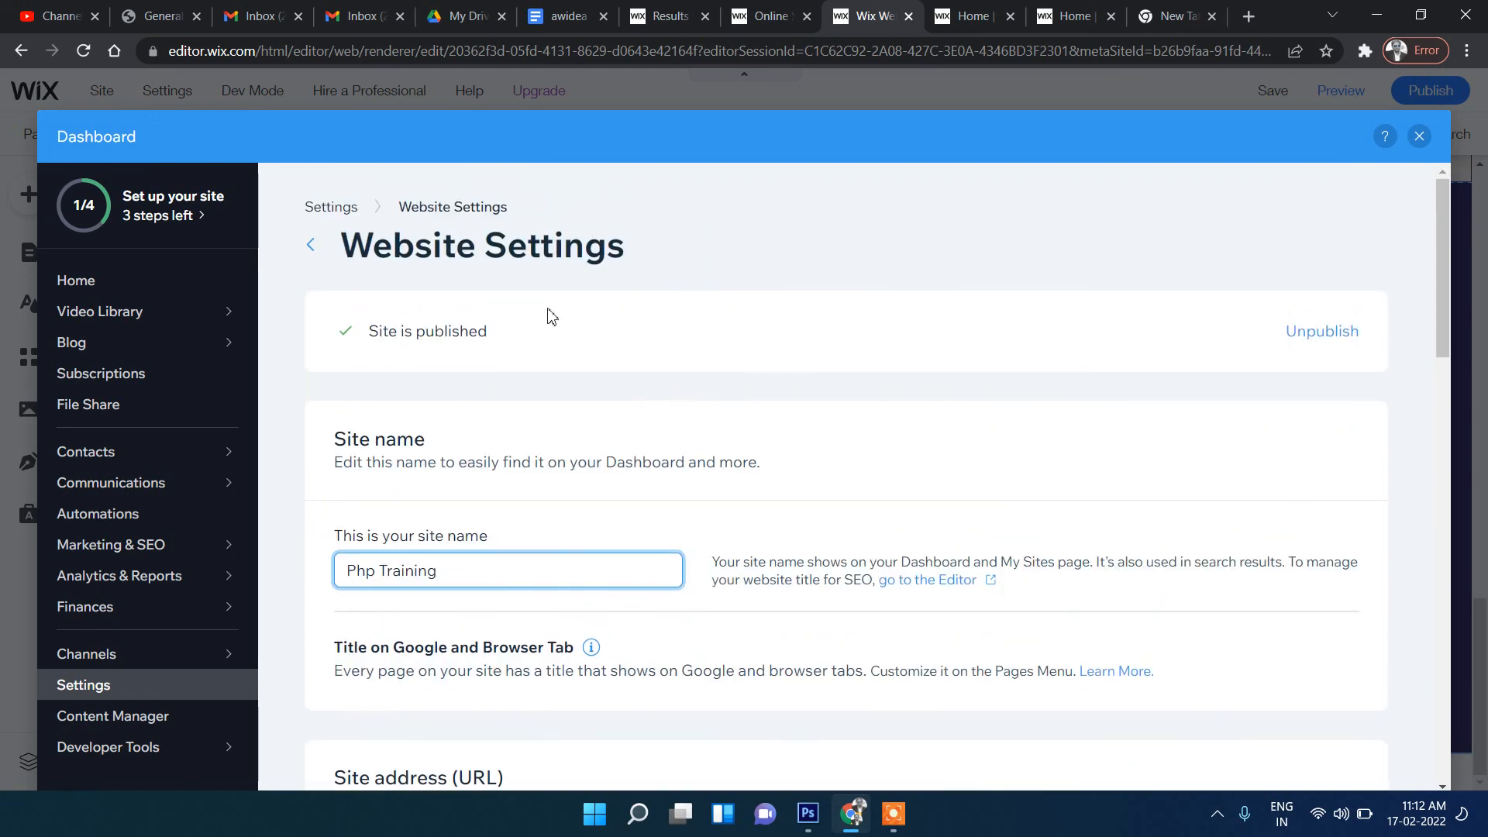
{"action": "left_click", "coordinate": [1420, 136]}
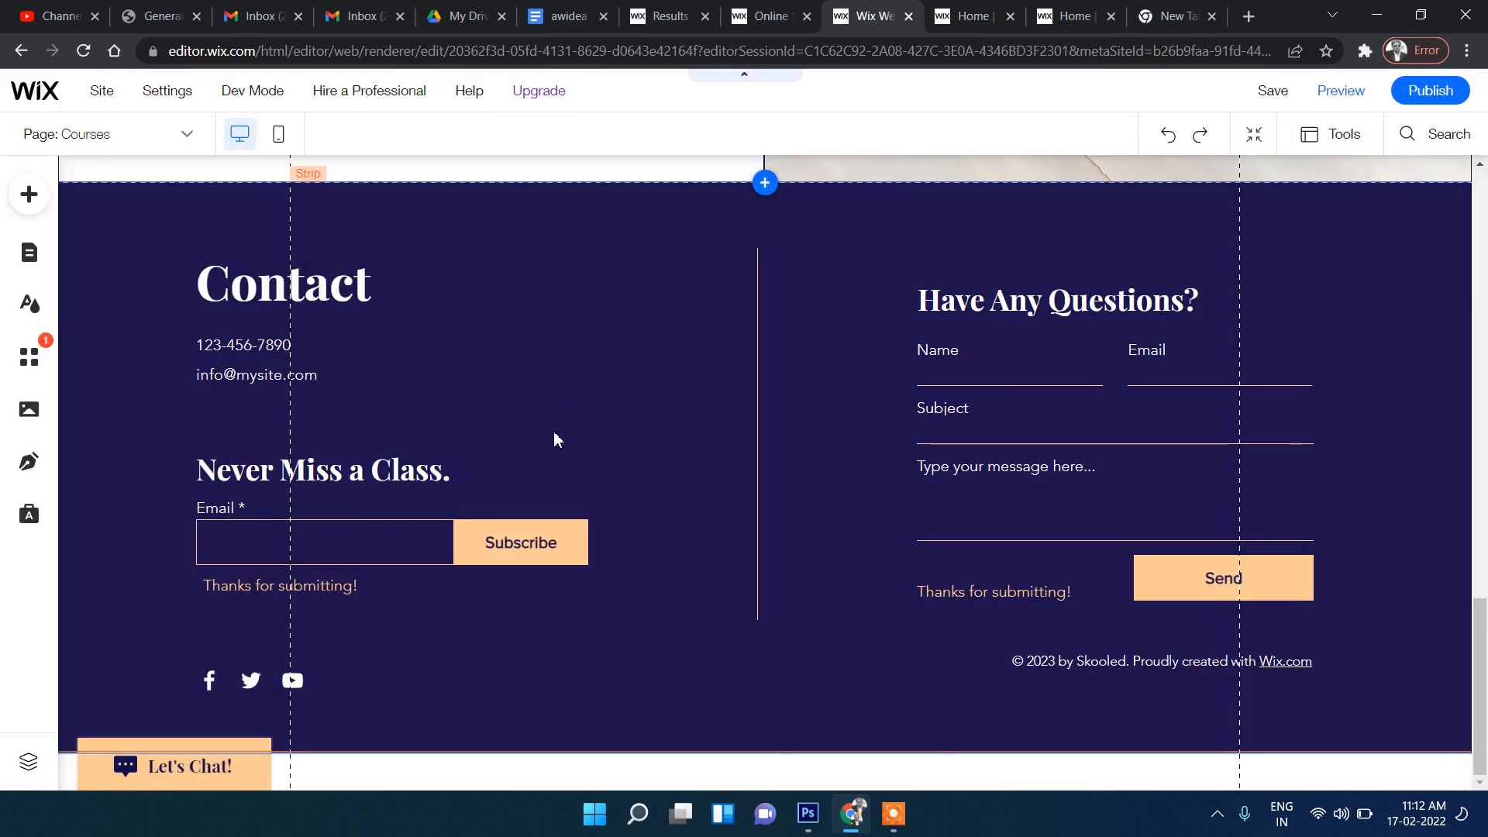
- Open the phone and email text under the footer's Contact heading for editing, look through its text settings, and close them
{"action": "scroll", "coordinate": [553, 431], "scroll_direction": "up", "scroll_amount": 4}
{"action": "scroll", "coordinate": [366, 469], "scroll_direction": "down", "scroll_amount": 4}
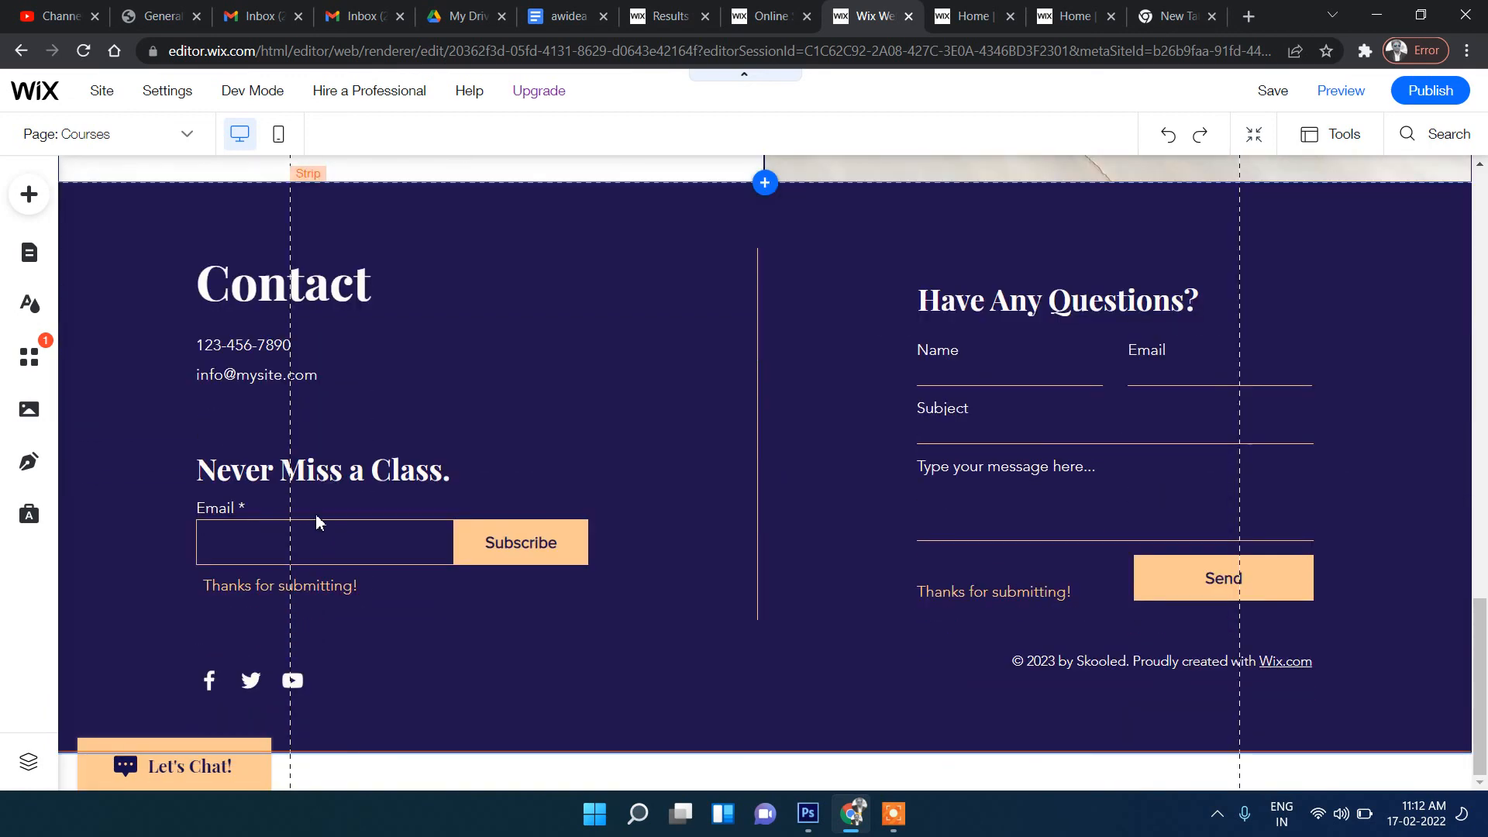
{"action": "left_click", "coordinate": [242, 347]}
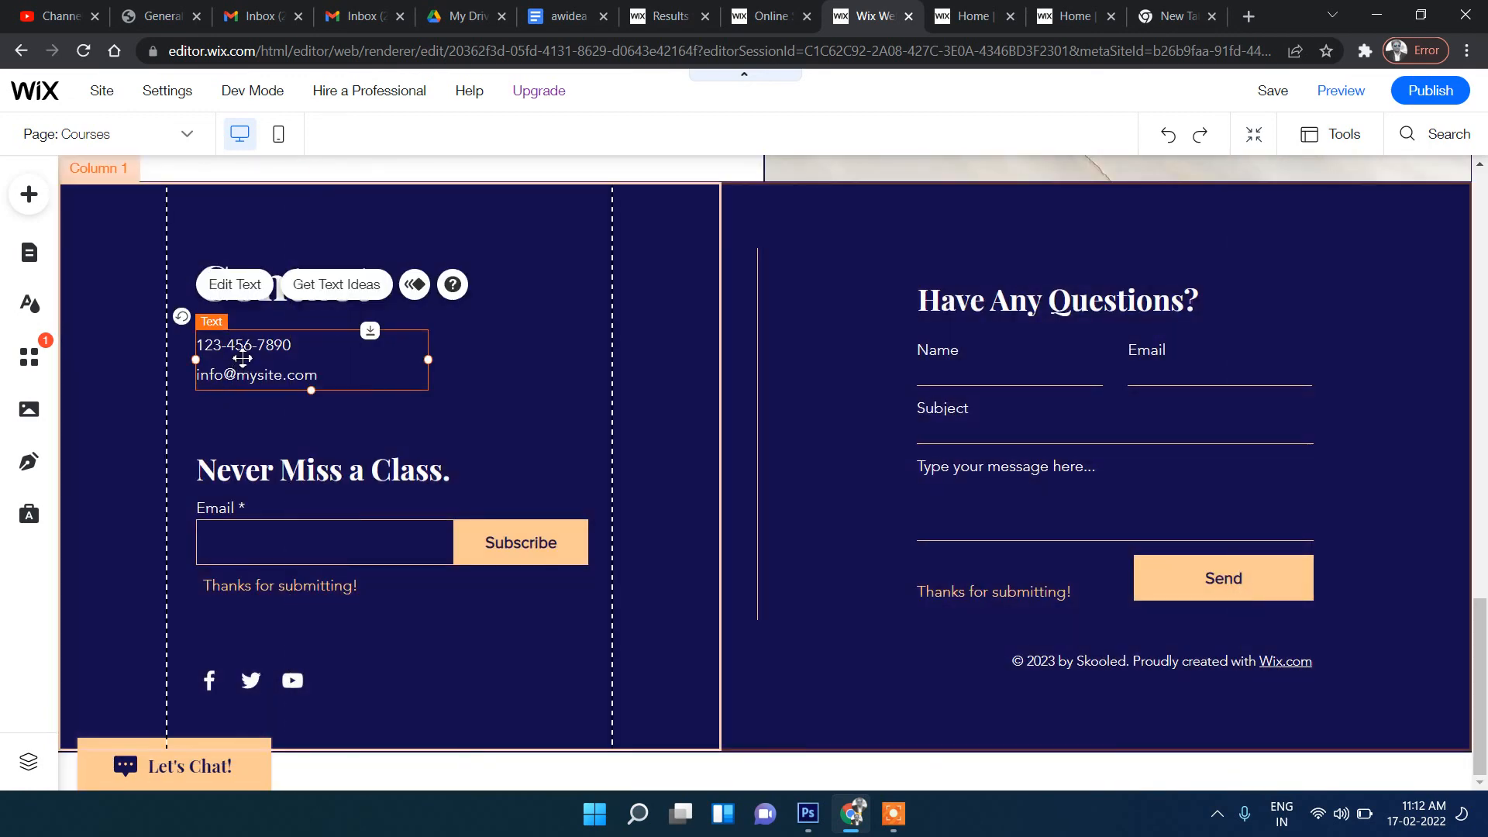
{"action": "double_click", "coordinate": [243, 358]}
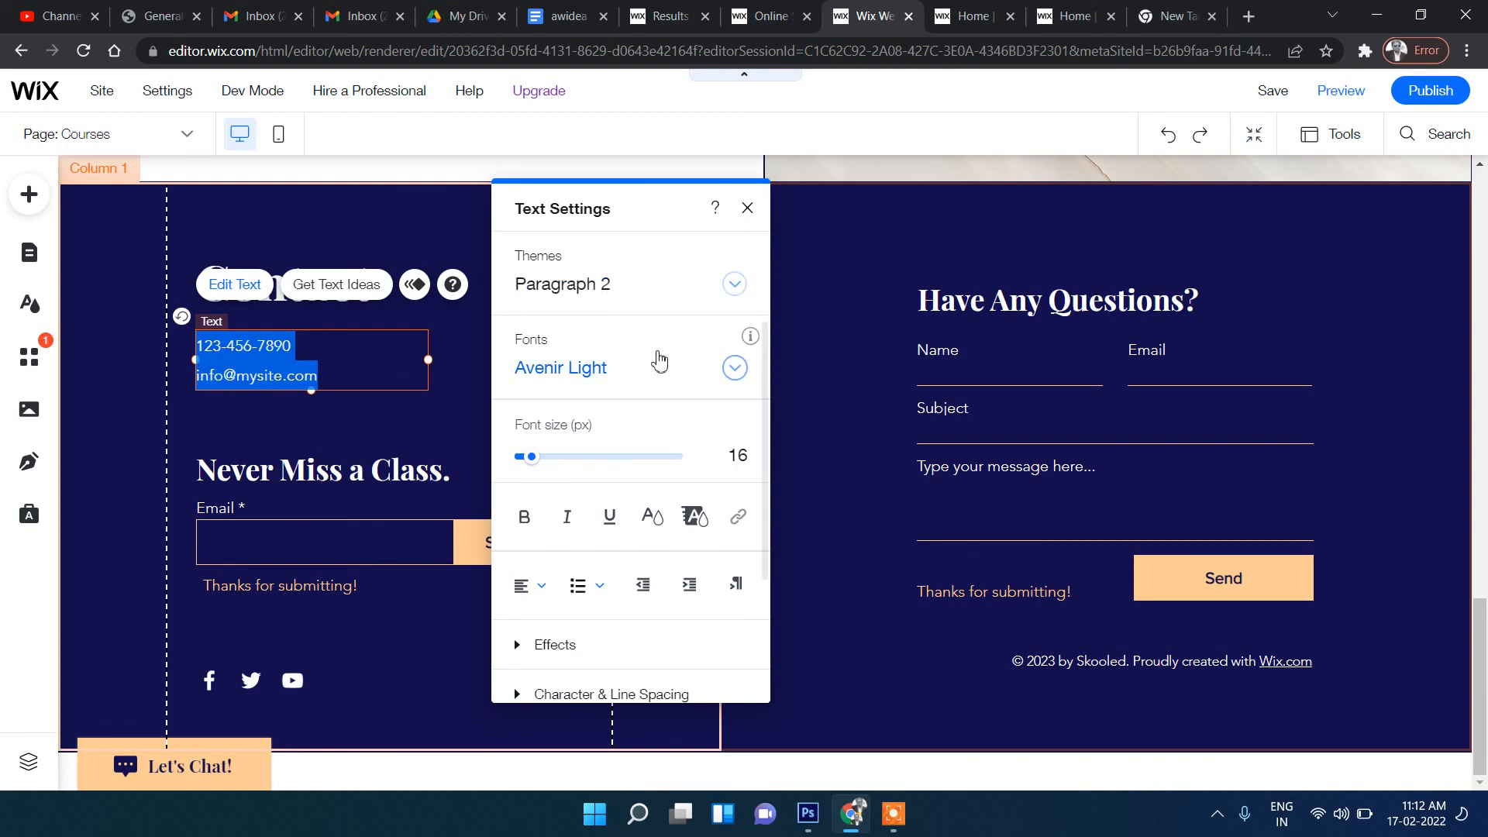
{"action": "scroll", "coordinate": [653, 349], "scroll_direction": "down", "scroll_amount": 2}
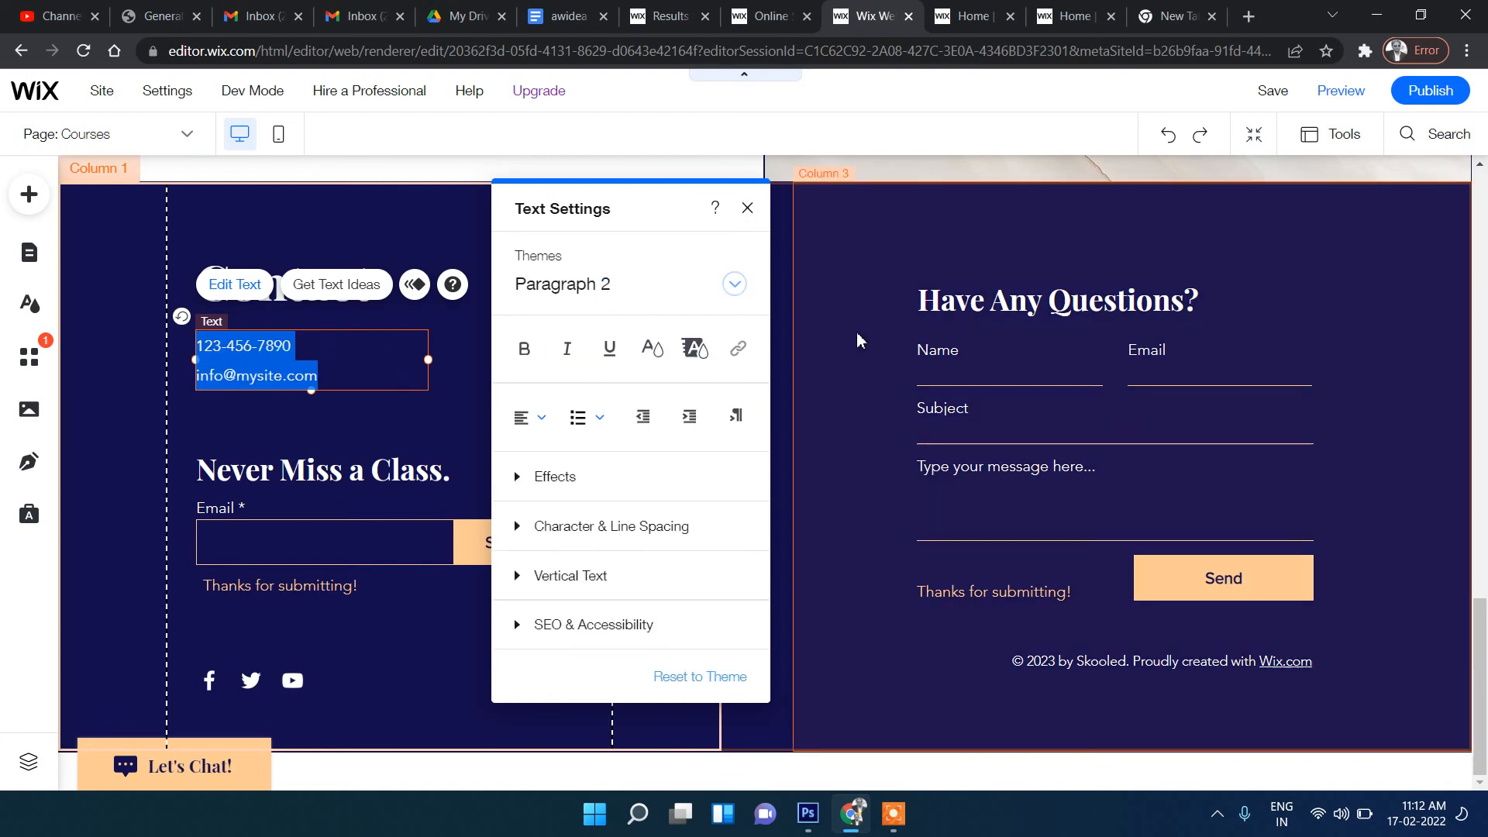
{"action": "left_click", "coordinate": [882, 435]}
- Select the Courses page's About heading, intro paragraph, header logo, login bar and subtitle in turn to examine their editing options
{"action": "scroll", "coordinate": [974, 356], "scroll_direction": "up", "scroll_amount": 15}
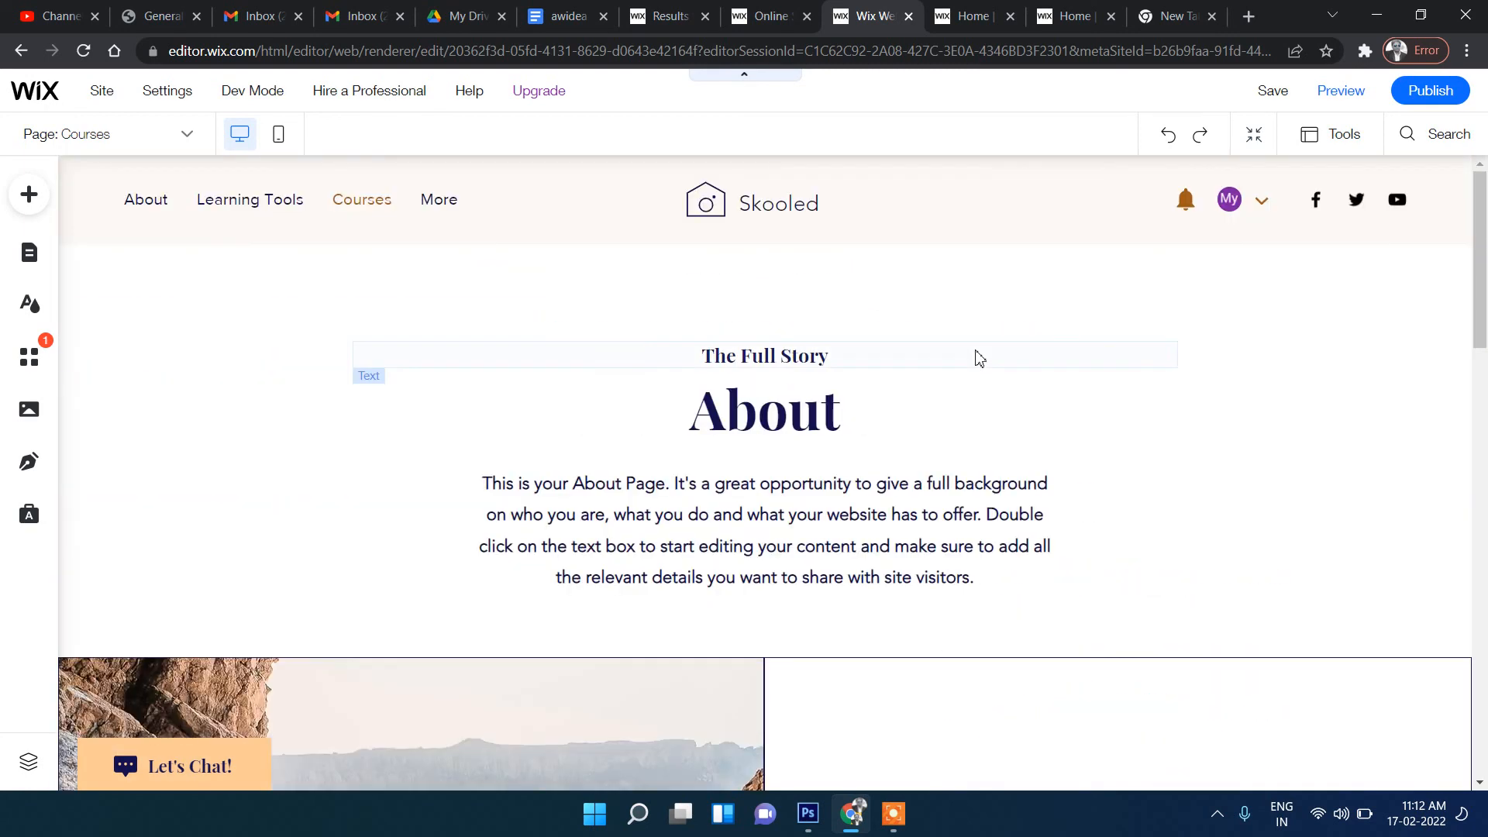
{"action": "left_click", "coordinate": [777, 409]}
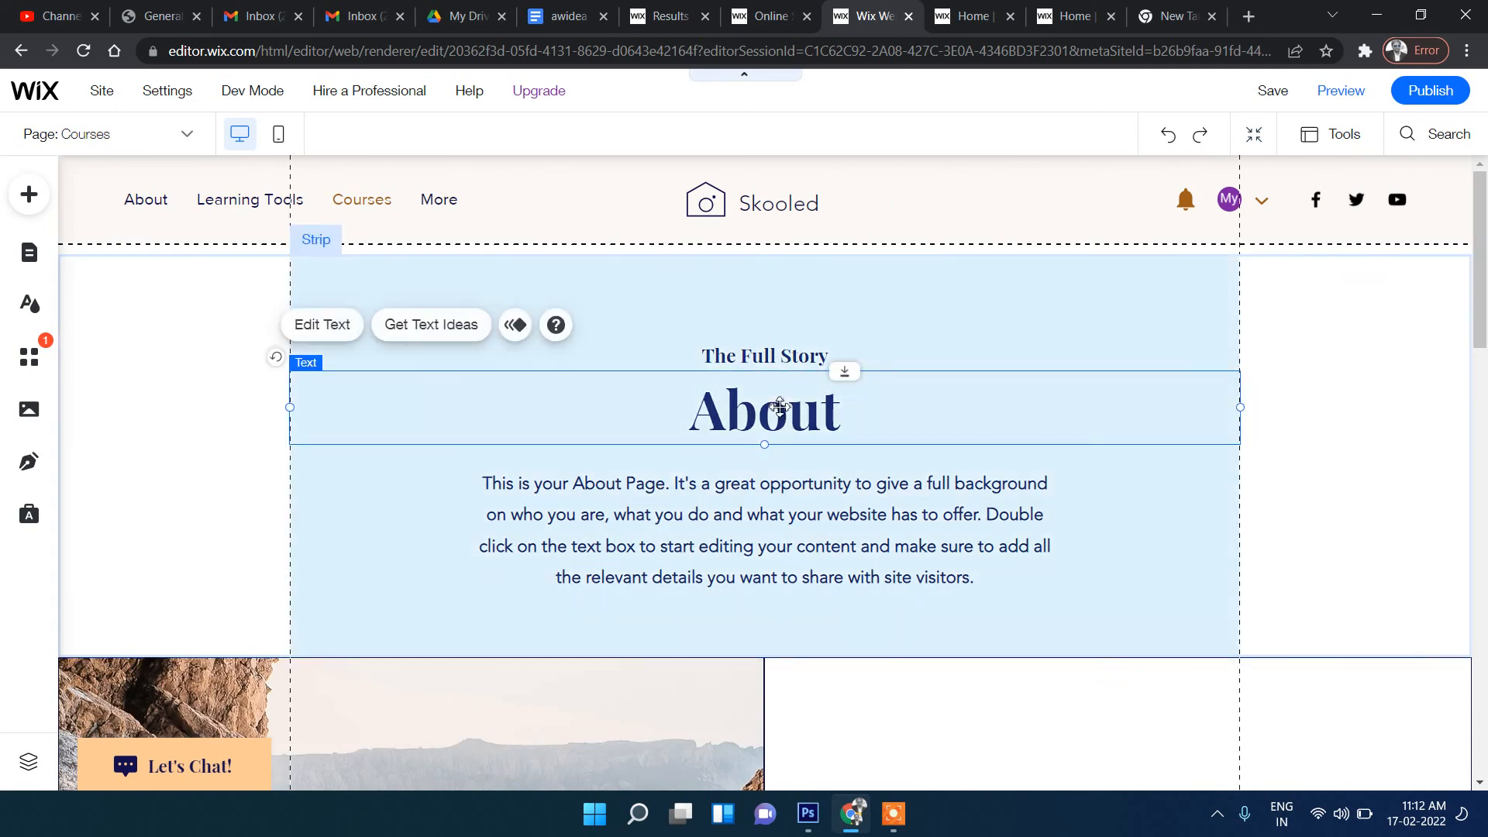
{"action": "left_click", "coordinate": [708, 530]}
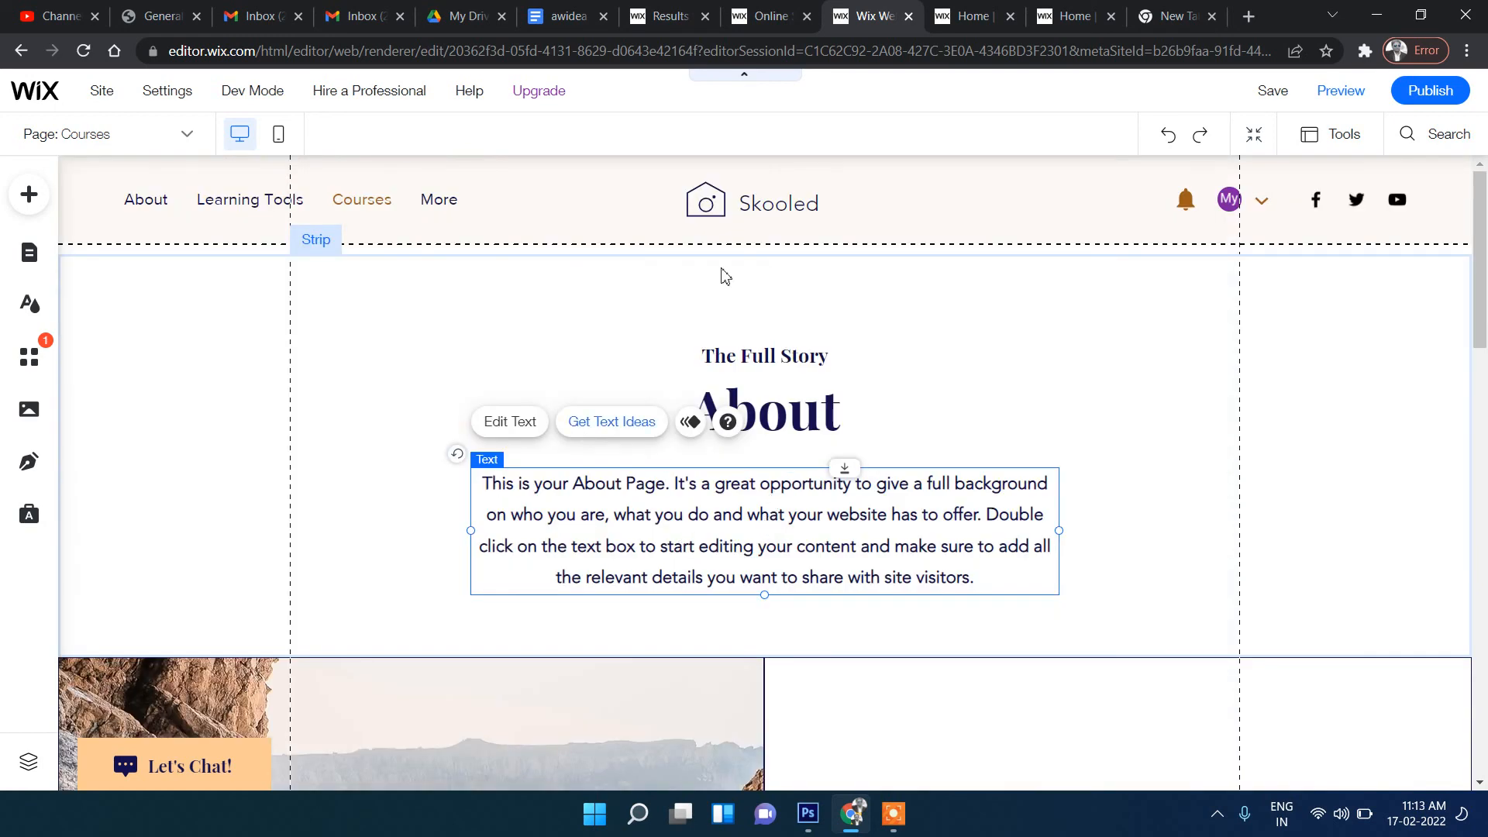
{"action": "left_click", "coordinate": [709, 207]}
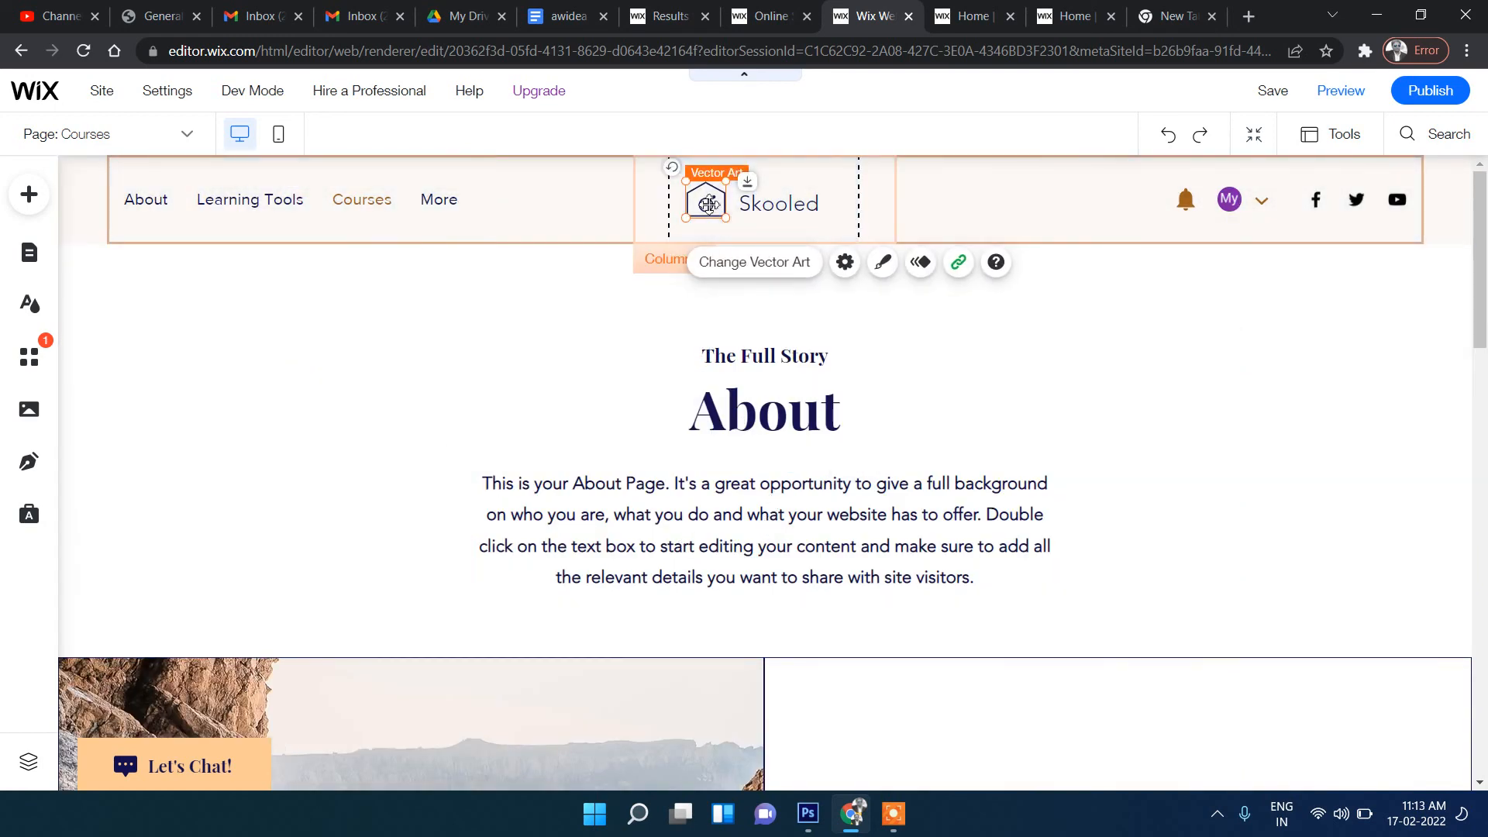
{"action": "mouse_move", "coordinate": [1420, 99]}
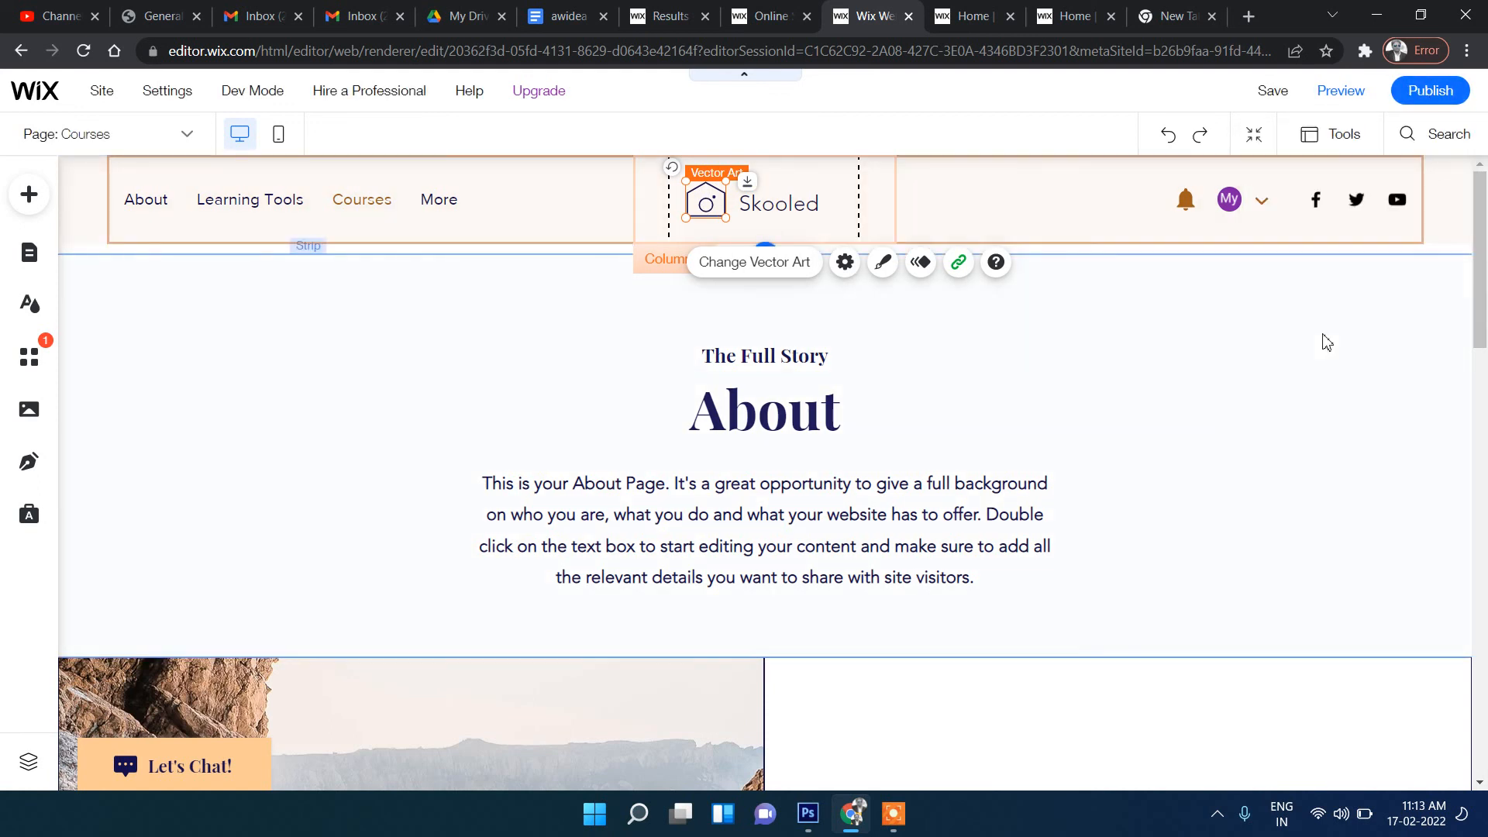
{"action": "left_click", "coordinate": [1268, 206]}
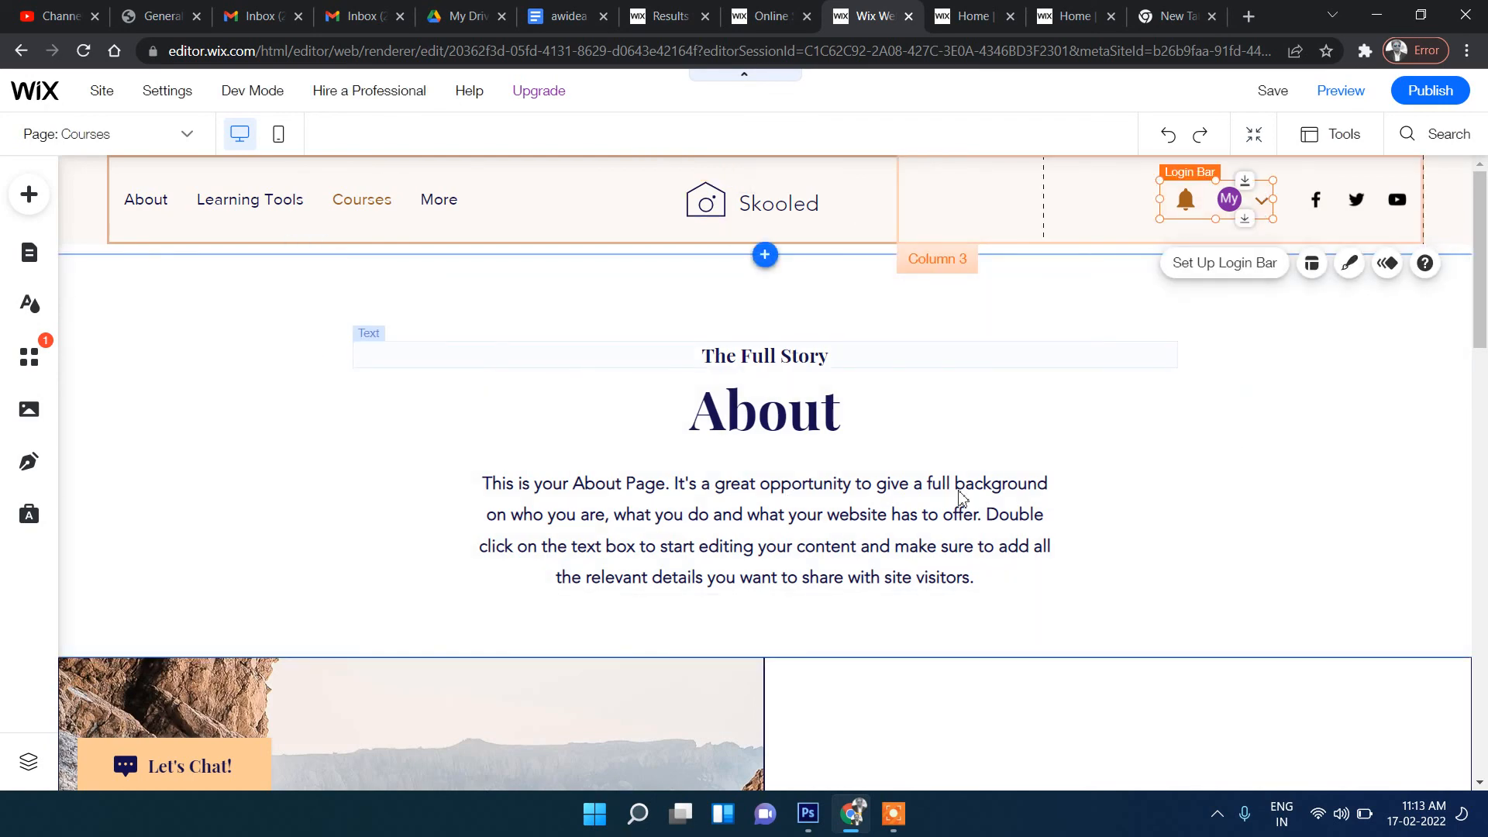
{"action": "left_click", "coordinate": [922, 357]}
{"action": "scroll", "coordinate": [956, 571], "scroll_direction": "down", "scroll_amount": 6}
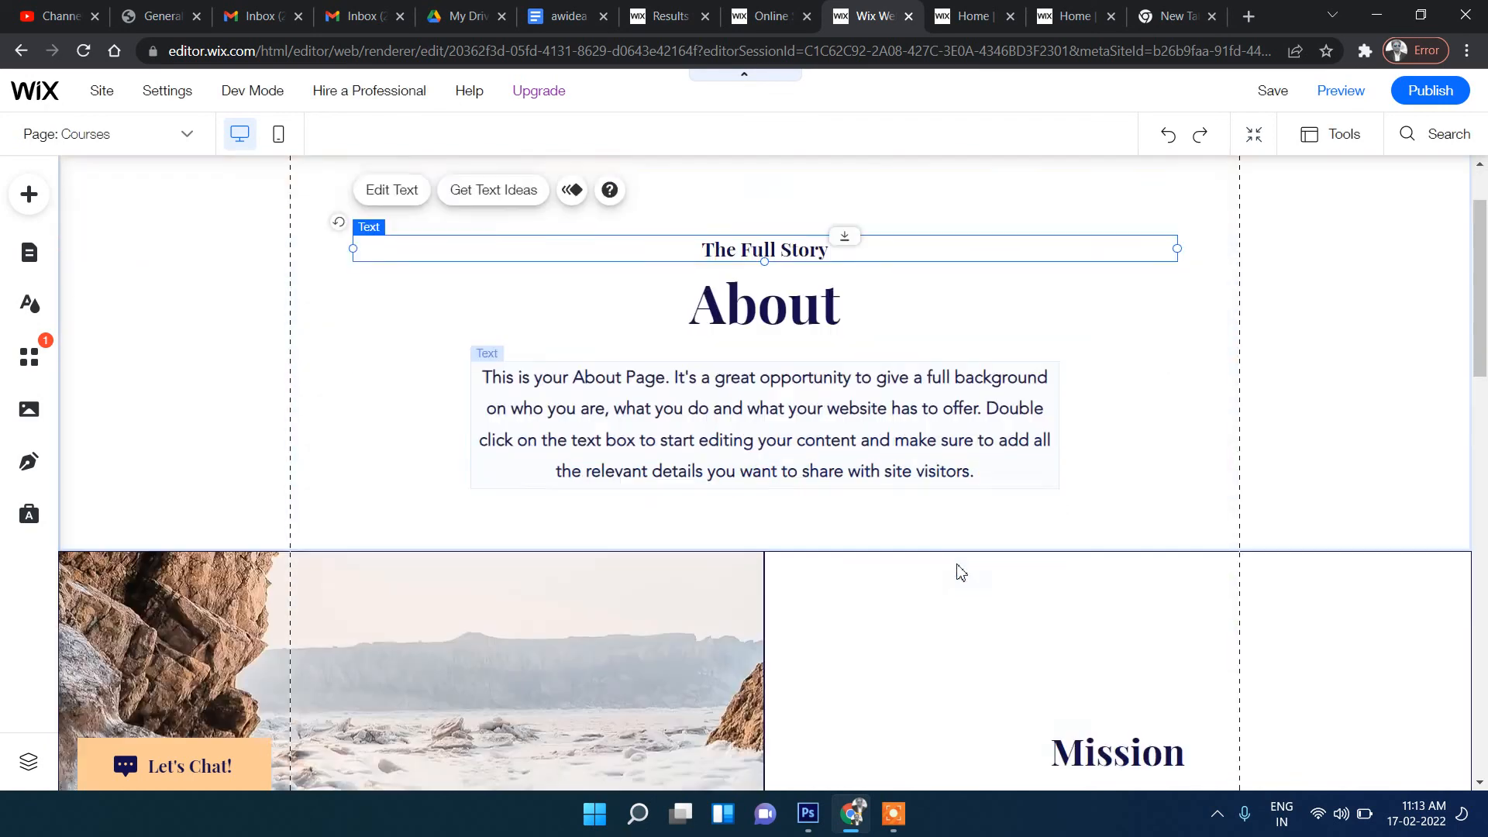
{"action": "scroll", "coordinate": [931, 592], "scroll_direction": "up", "scroll_amount": 6}
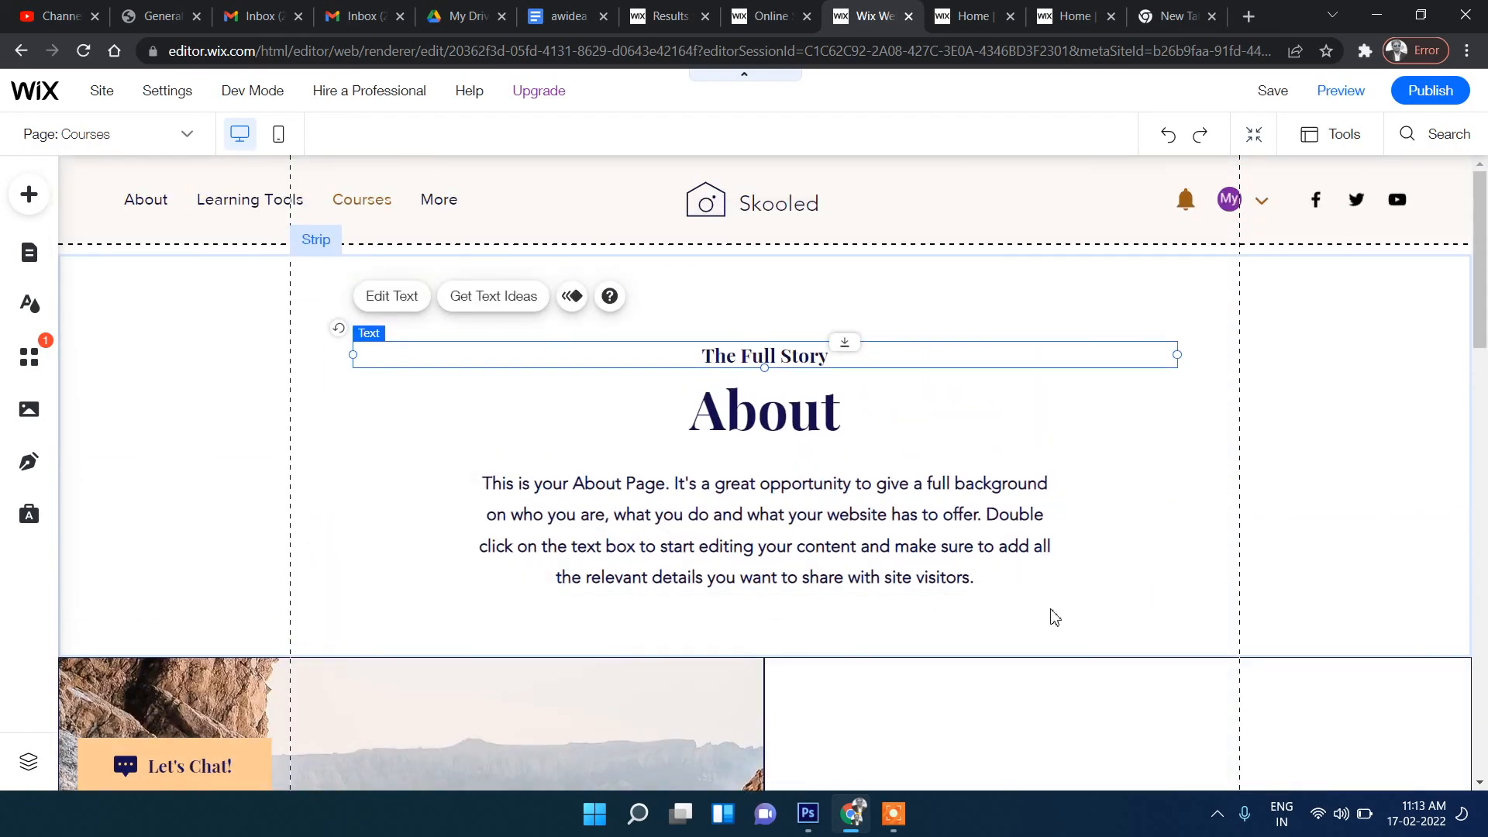